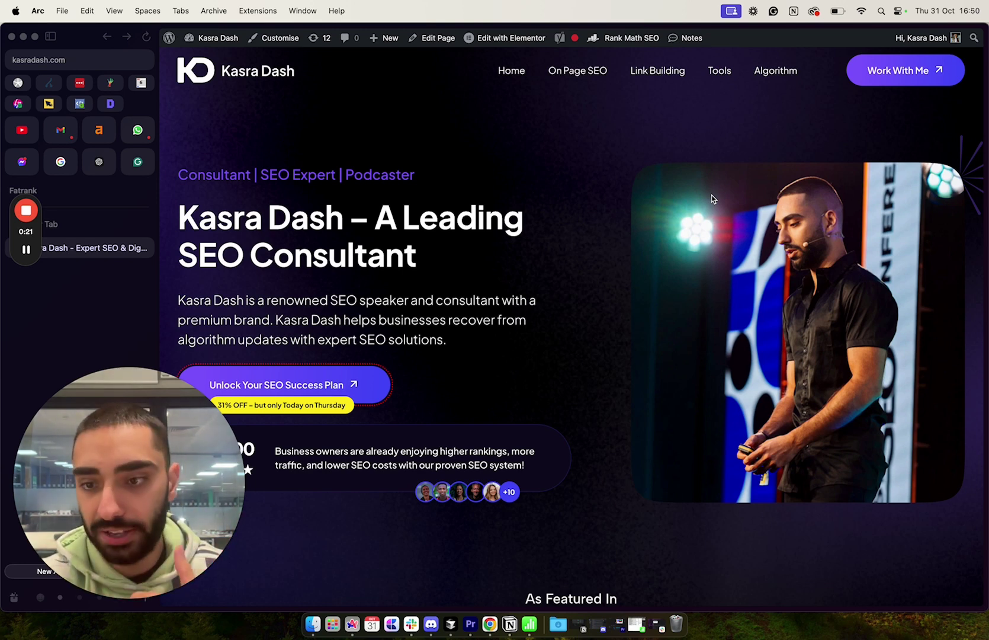
- Open the Kasra Dash Get In Touch contact page, then load google.com in a new tab
{"action": "key", "text": "XF86MonBrightnessUp"}
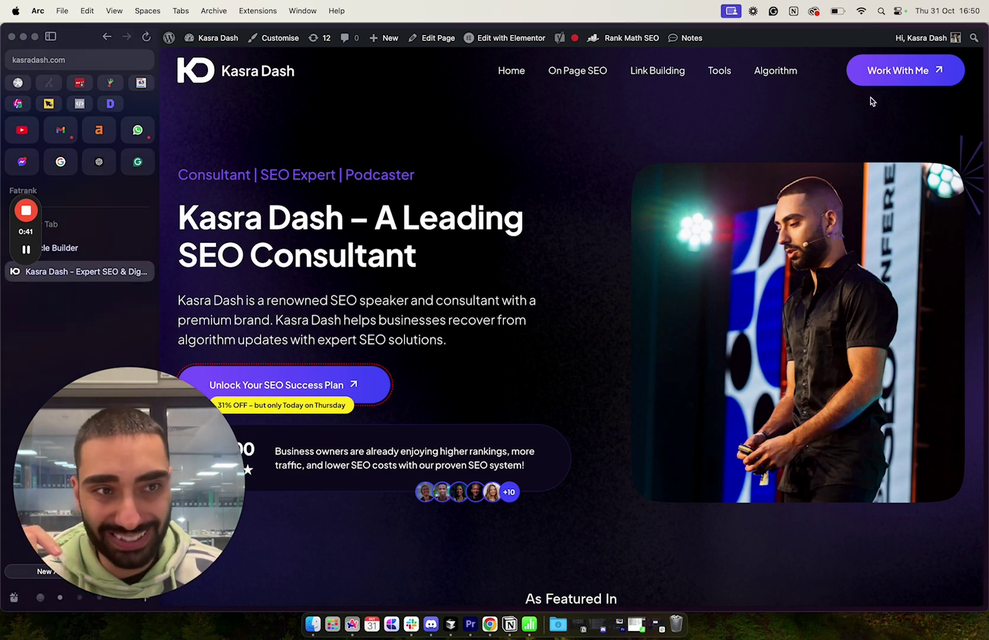
{"action": "left_click", "coordinate": [902, 79]}
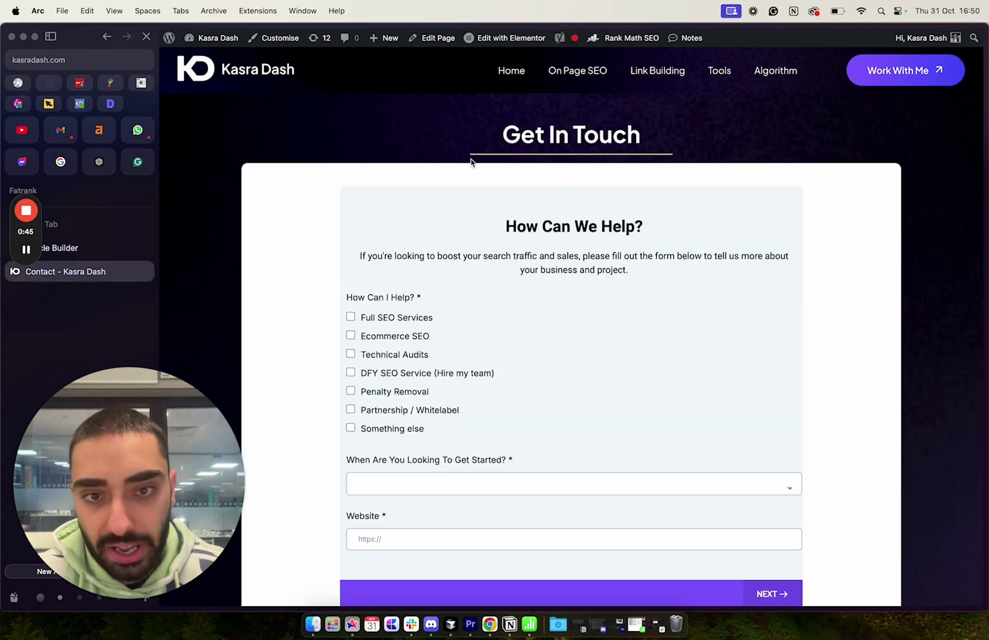
{"action": "scroll", "coordinate": [327, 360], "scroll_direction": "down", "scroll_amount": 3}
{"action": "scroll", "coordinate": [326, 360], "scroll_direction": "up", "scroll_amount": 3}
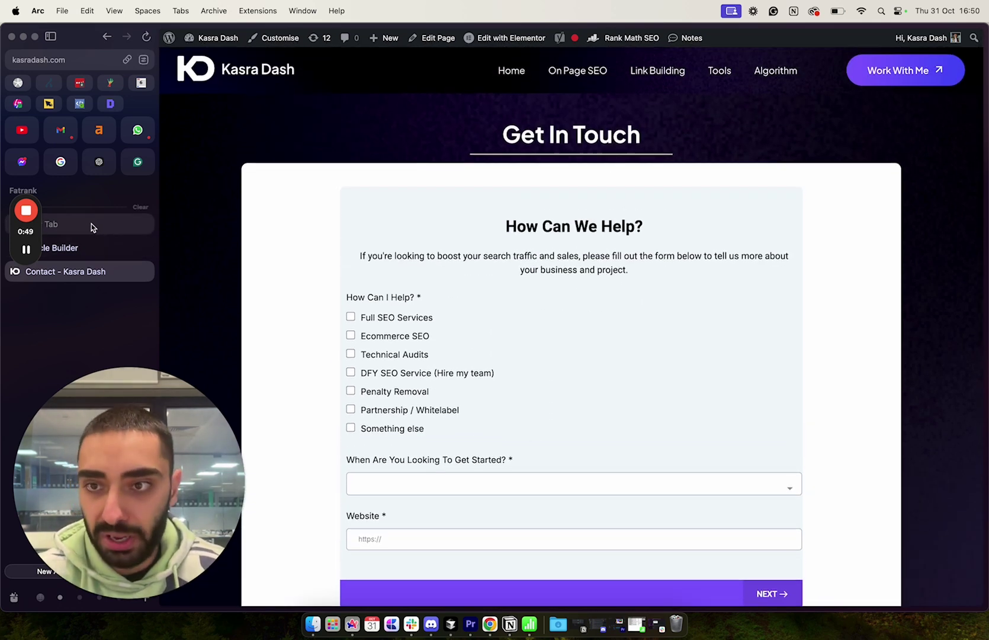
{"action": "left_click", "coordinate": [91, 227]}
{"action": "type", "text": "google.com"}
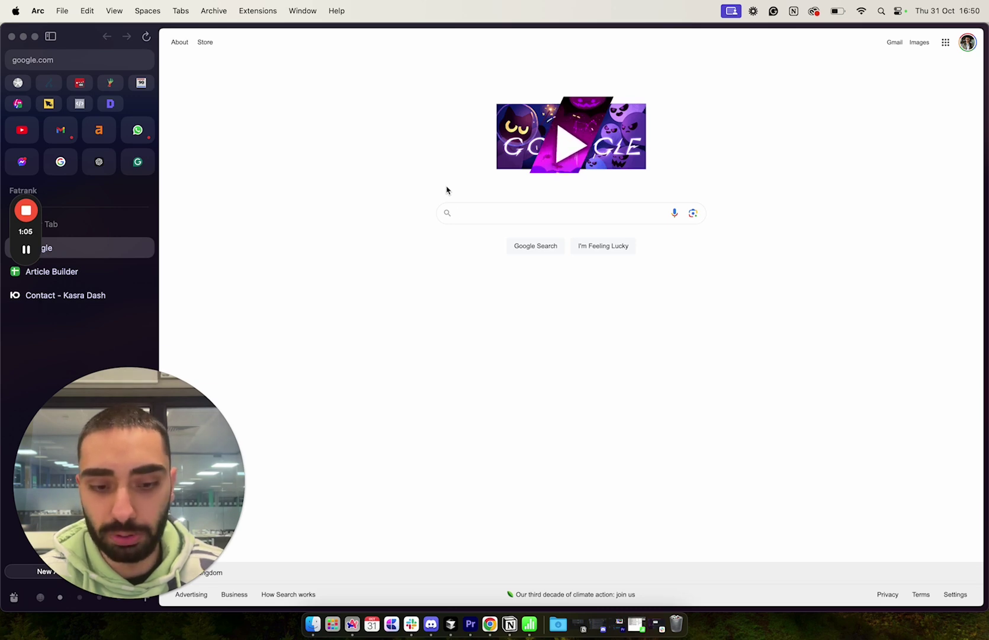
- Search Google for 'divorce lawyers in new york' using the autocomplete suggestion
{"action": "type", "text": "lawyers in new york"}
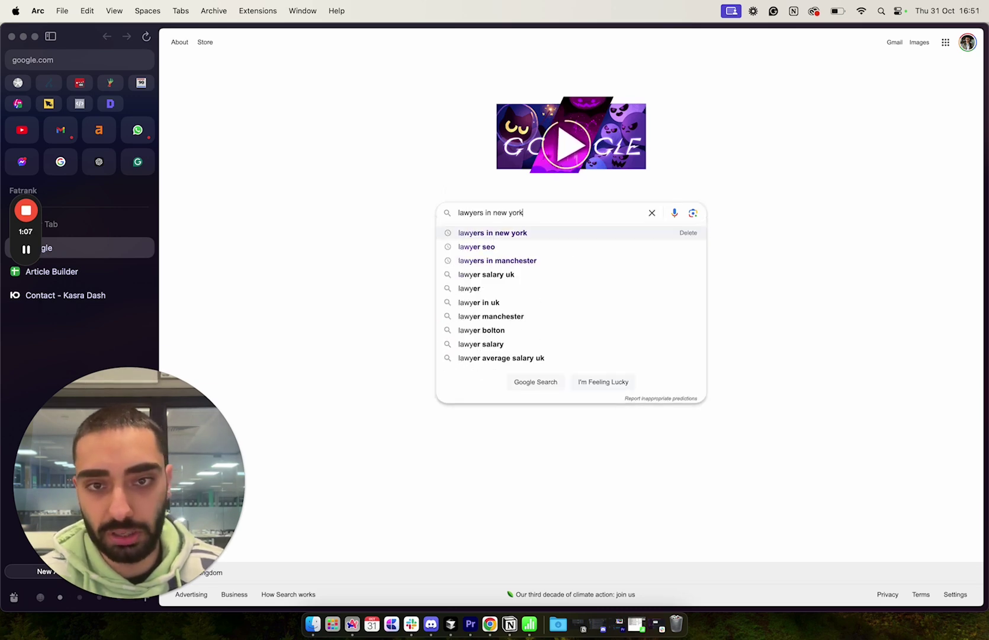
{"action": "type", "text": " for"}
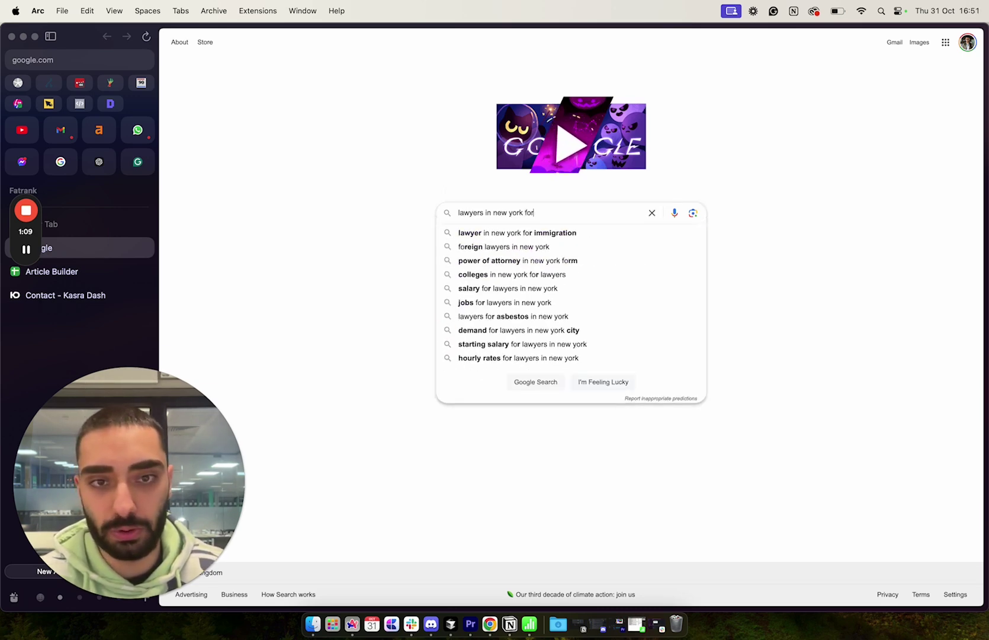
{"action": "type", "text": " div"}
{"action": "key", "text": "Down"}
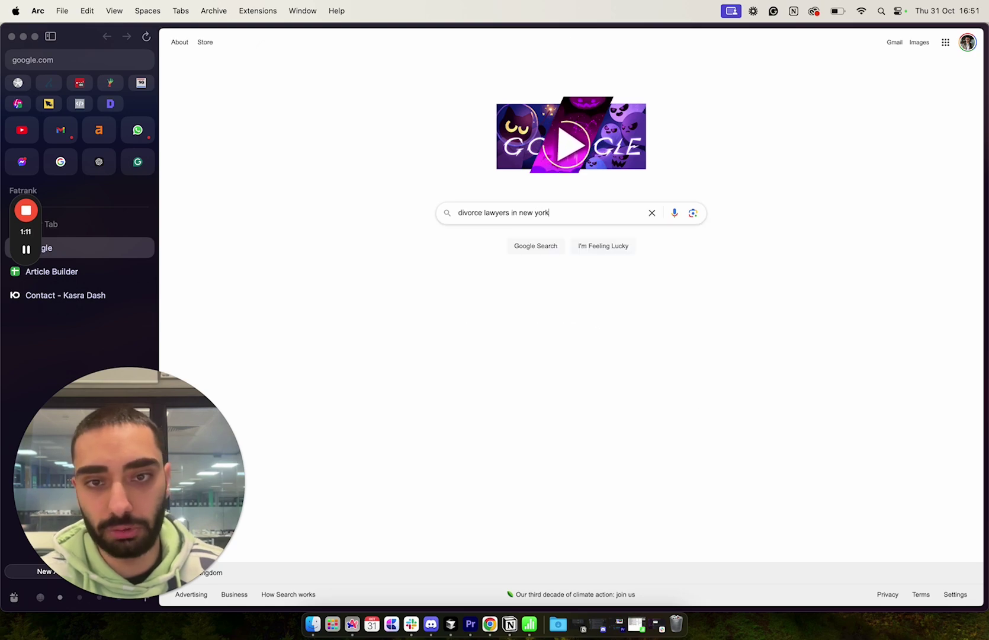
{"action": "key", "text": "Return"}
{"action": "scroll", "coordinate": [680, 283], "scroll_direction": "down", "scroll_amount": 10}
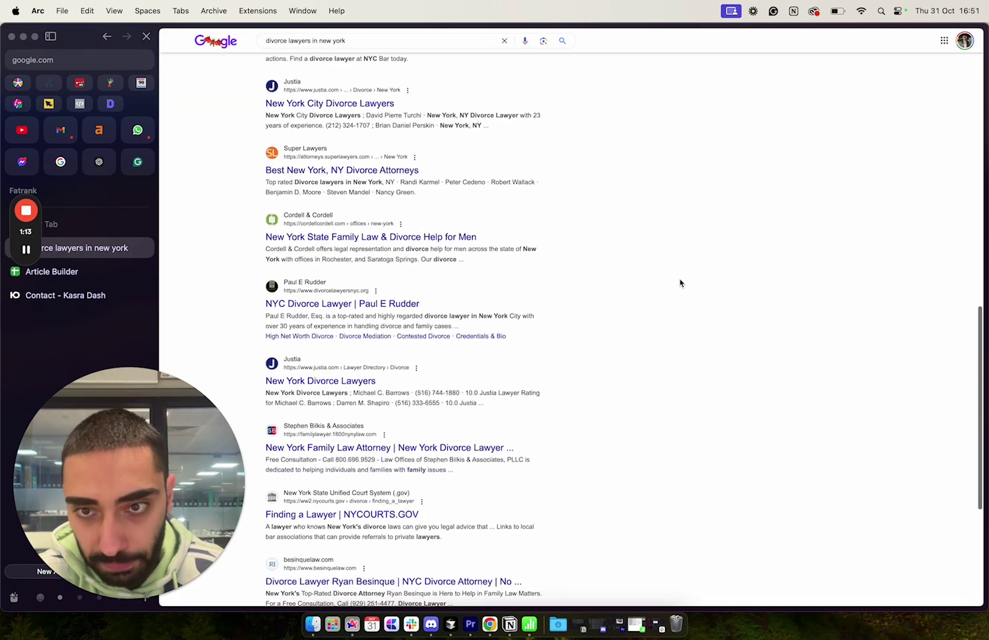
{"action": "scroll", "coordinate": [680, 282], "scroll_direction": "down", "scroll_amount": 3}
{"action": "scroll", "coordinate": [681, 282], "scroll_direction": "up", "scroll_amount": 2}
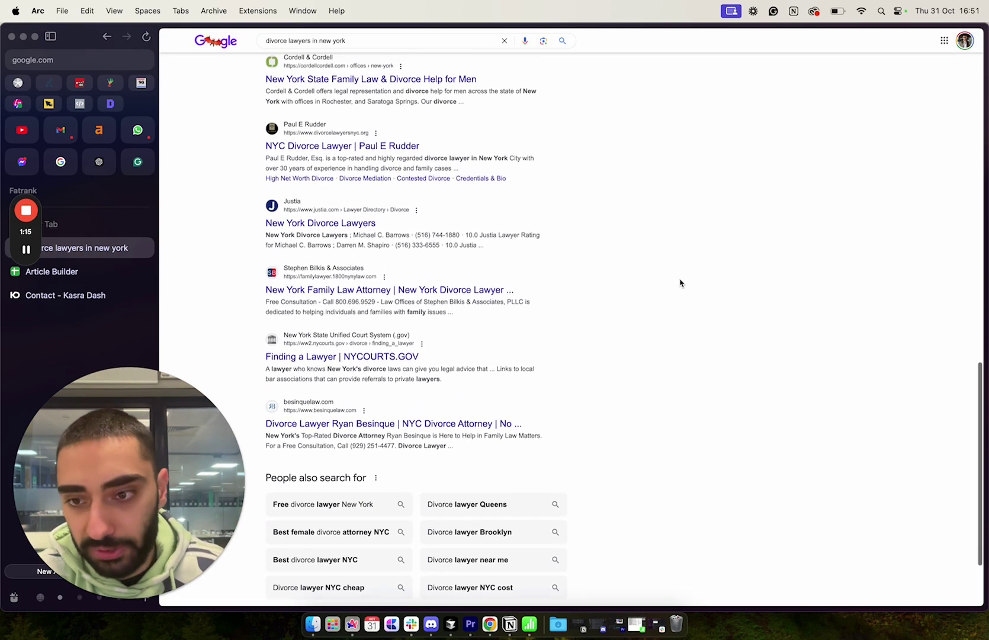
{"action": "scroll", "coordinate": [680, 283], "scroll_direction": "up", "scroll_amount": 5}
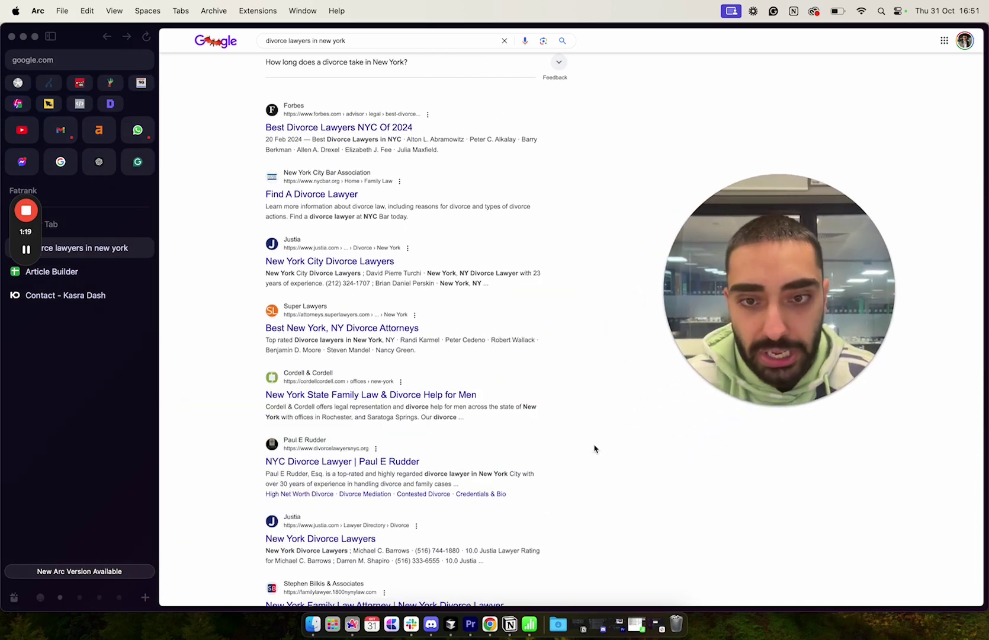
{"action": "scroll", "coordinate": [595, 448], "scroll_direction": "down", "scroll_amount": 7}
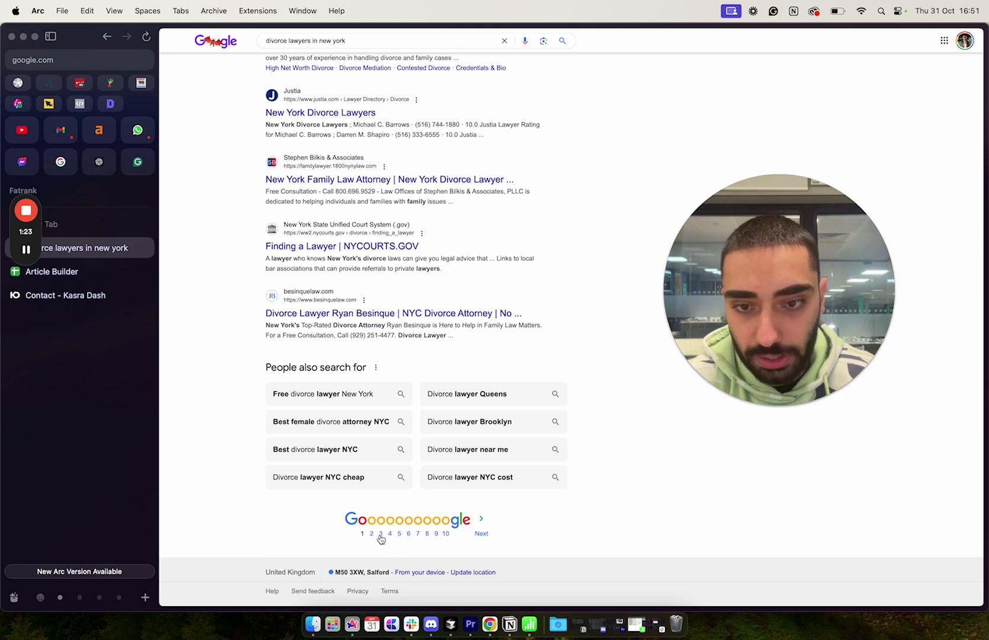
- Go to results page 3 and open the Mandel Law Firm result in a new tab
{"action": "left_click", "coordinate": [381, 535]}
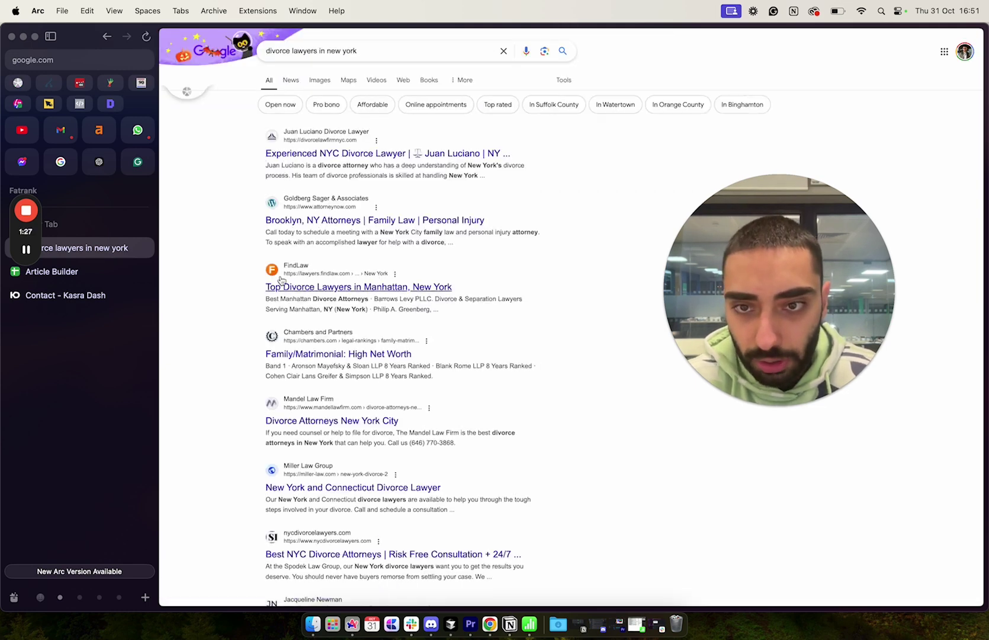
{"action": "scroll", "coordinate": [293, 290], "scroll_direction": "down", "scroll_amount": 2}
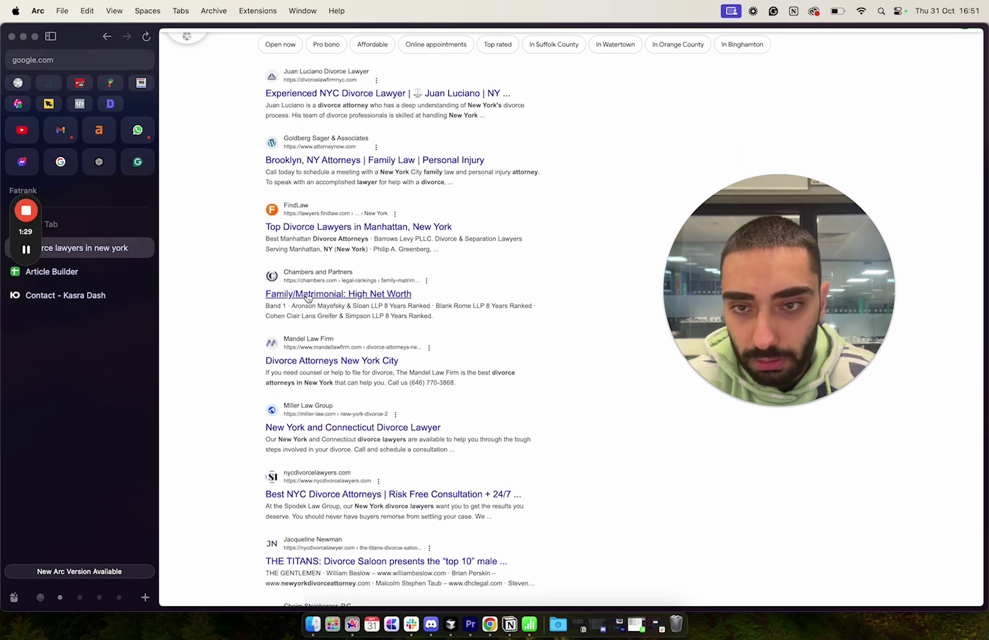
{"action": "left_click", "coordinate": [270, 362], "text": "super"}
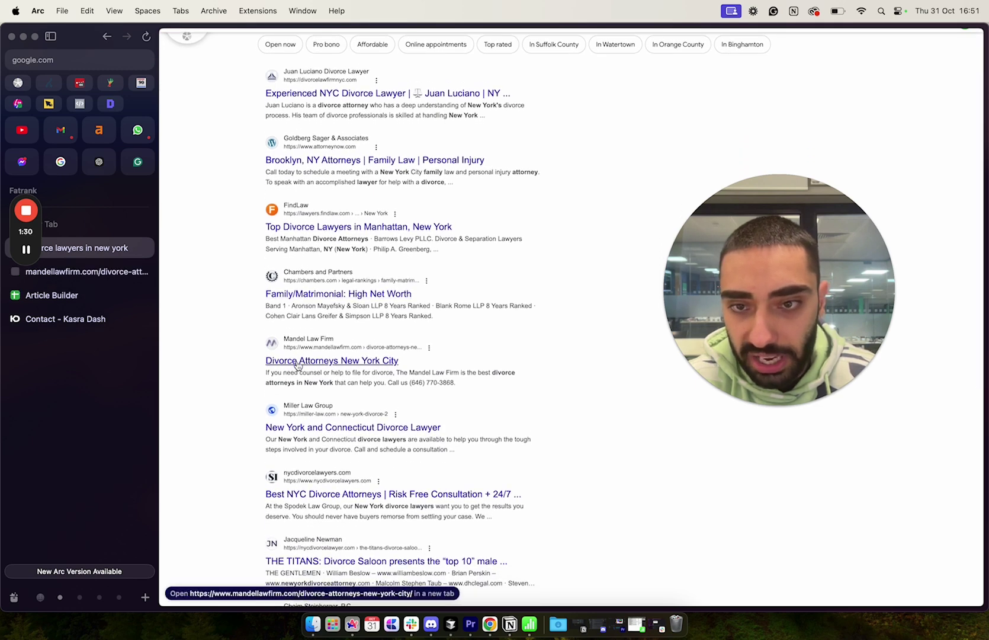
- Switch to the Mandel Law Firm page and select its divorce attorneys hero heading
{"action": "left_click", "coordinate": [76, 275]}
{"action": "left_click_drag", "start_coordinate": [801, 283], "coordinate": [150, 471]}
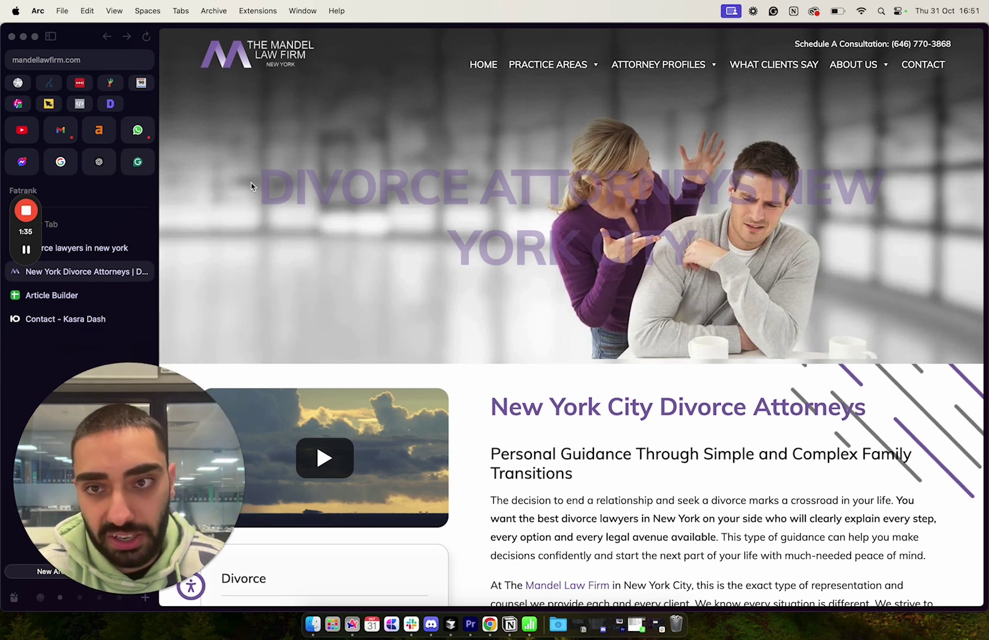
{"action": "left_click_drag", "start_coordinate": [699, 251], "coordinate": [335, 178]}
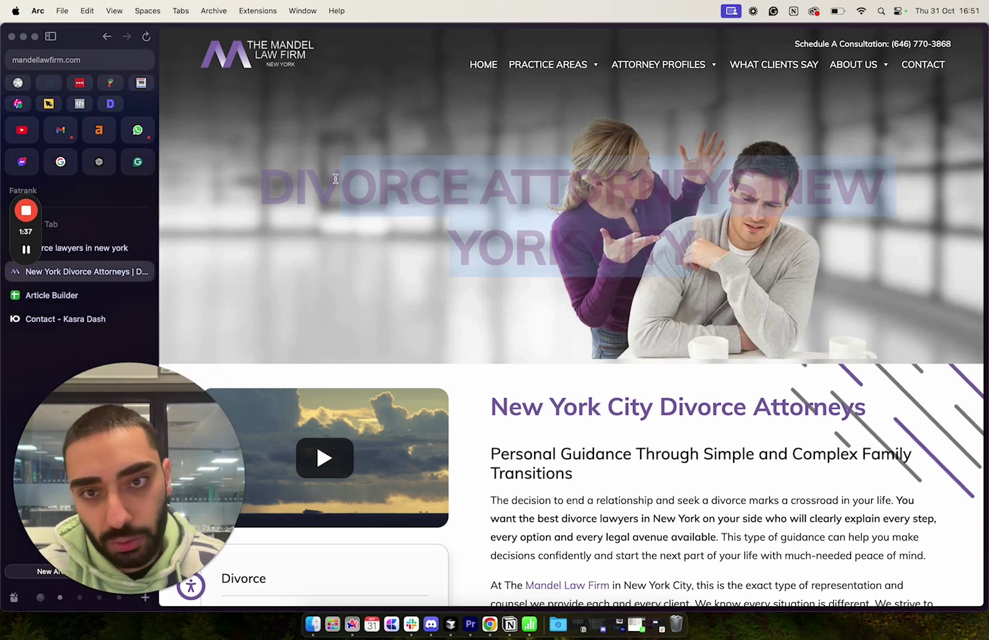
{"action": "left_click_drag", "start_coordinate": [261, 184], "coordinate": [620, 232]}
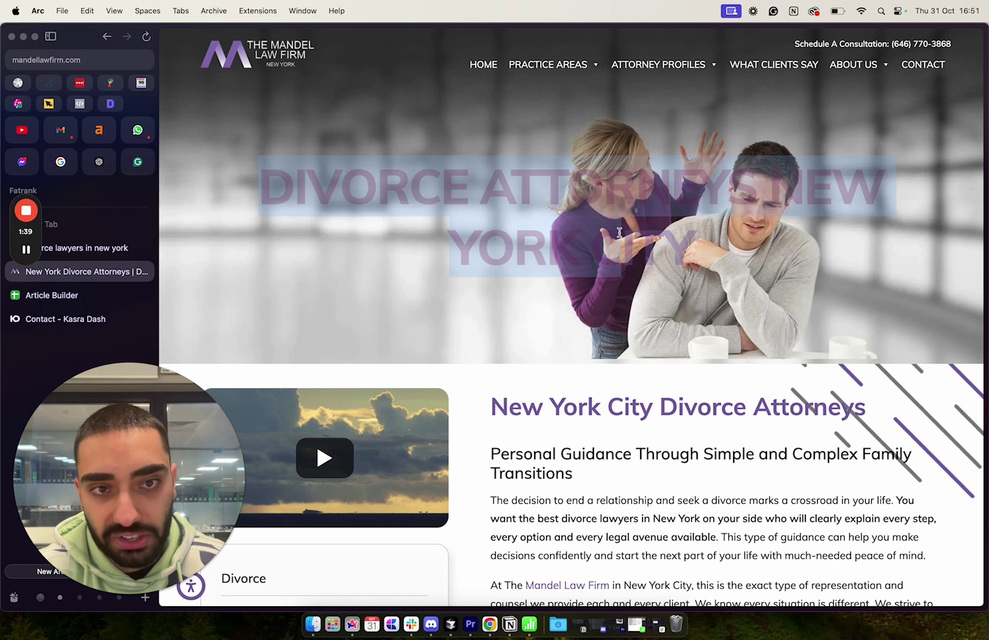
{"action": "left_click", "coordinate": [392, 188]}
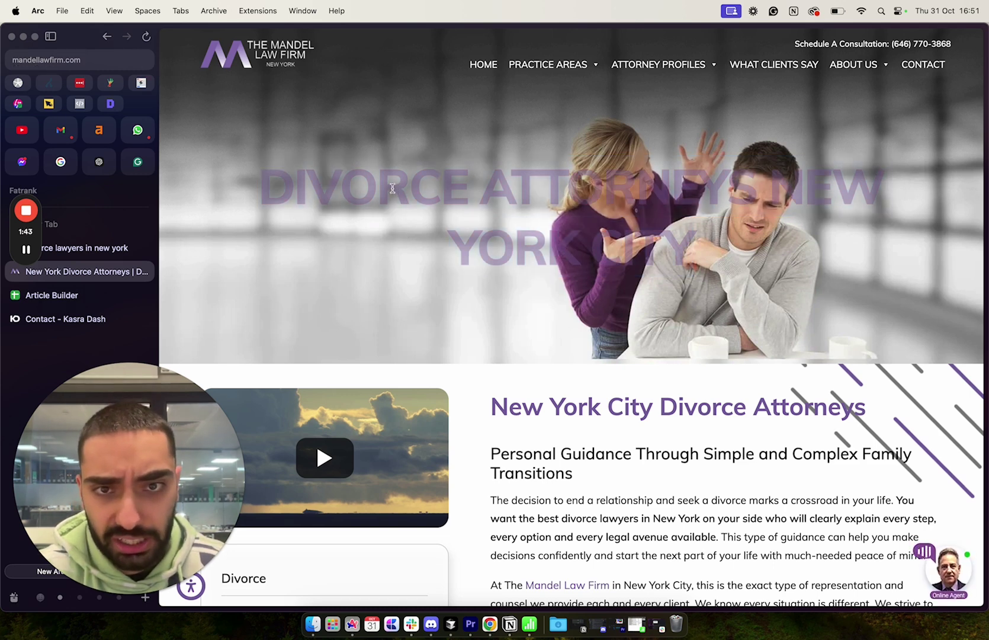
{"action": "left_click_drag", "start_coordinate": [295, 188], "coordinate": [665, 260]}
- Scroll through the page and highlight the intro heading and paragraphs
{"action": "scroll", "coordinate": [575, 365], "scroll_direction": "down", "scroll_amount": 3}
{"action": "scroll", "coordinate": [575, 365], "scroll_direction": "down", "scroll_amount": 20}
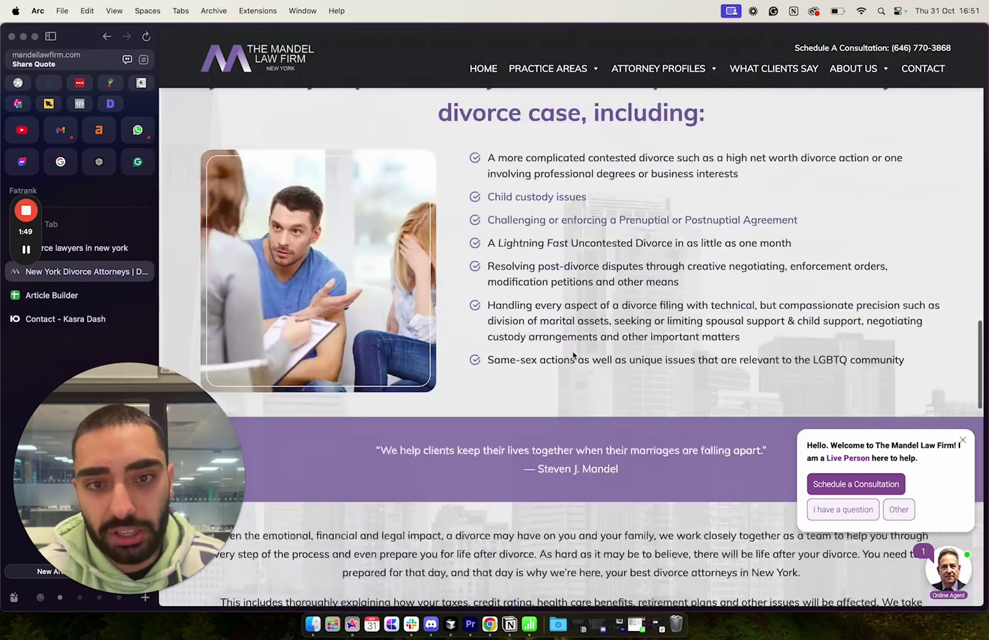
{"action": "scroll", "coordinate": [568, 324], "scroll_direction": "down", "scroll_amount": 10}
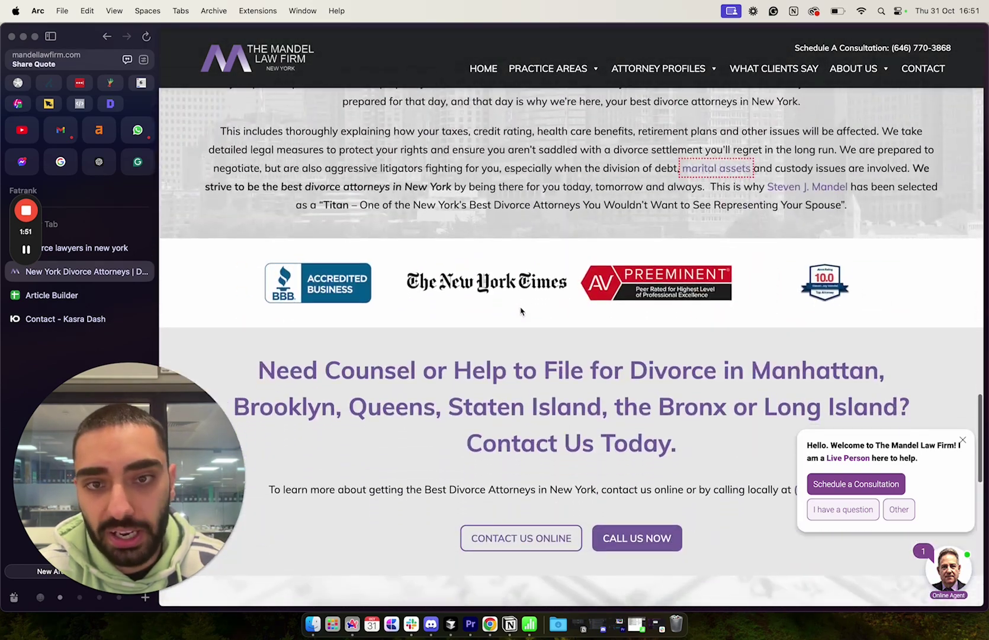
{"action": "scroll", "coordinate": [521, 311], "scroll_direction": "down", "scroll_amount": 10}
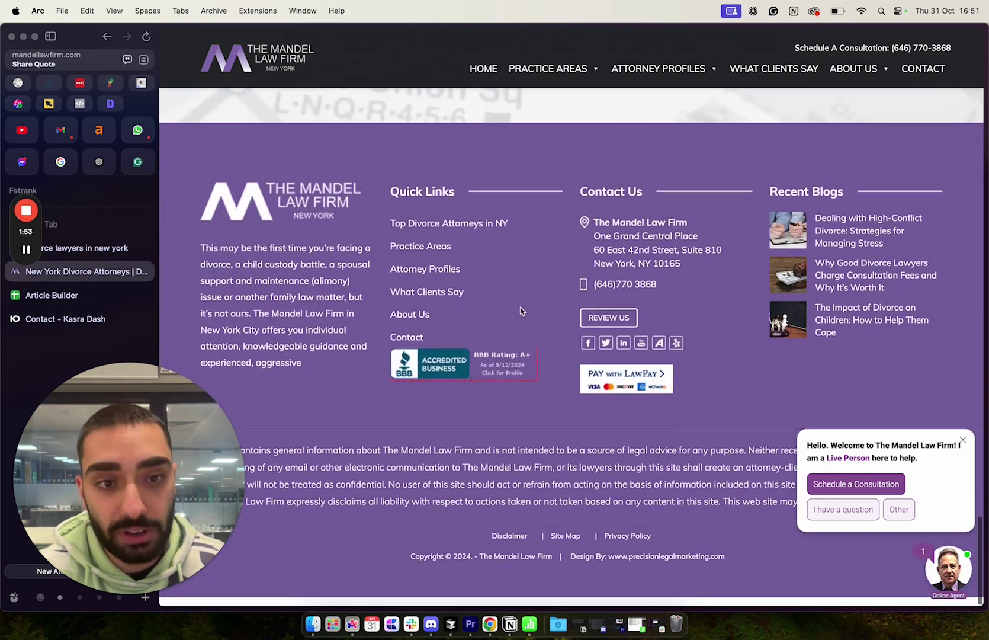
{"action": "scroll", "coordinate": [520, 311], "scroll_direction": "up", "scroll_amount": 20}
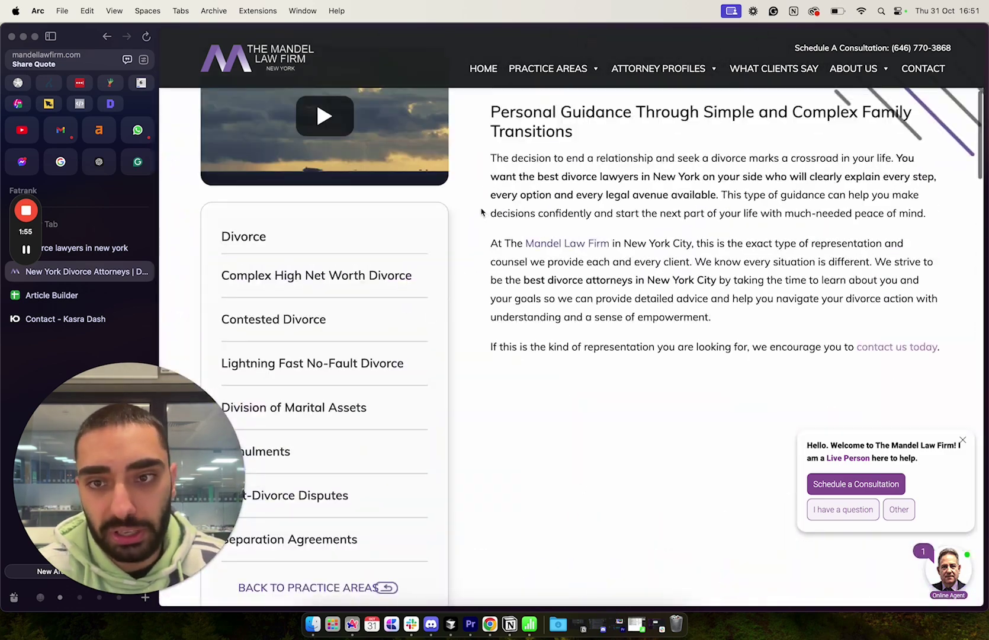
{"action": "scroll", "coordinate": [485, 212], "scroll_direction": "up", "scroll_amount": 4}
{"action": "scroll", "coordinate": [492, 211], "scroll_direction": "down", "scroll_amount": 2}
{"action": "left_click_drag", "start_coordinate": [615, 339], "coordinate": [922, 402]}
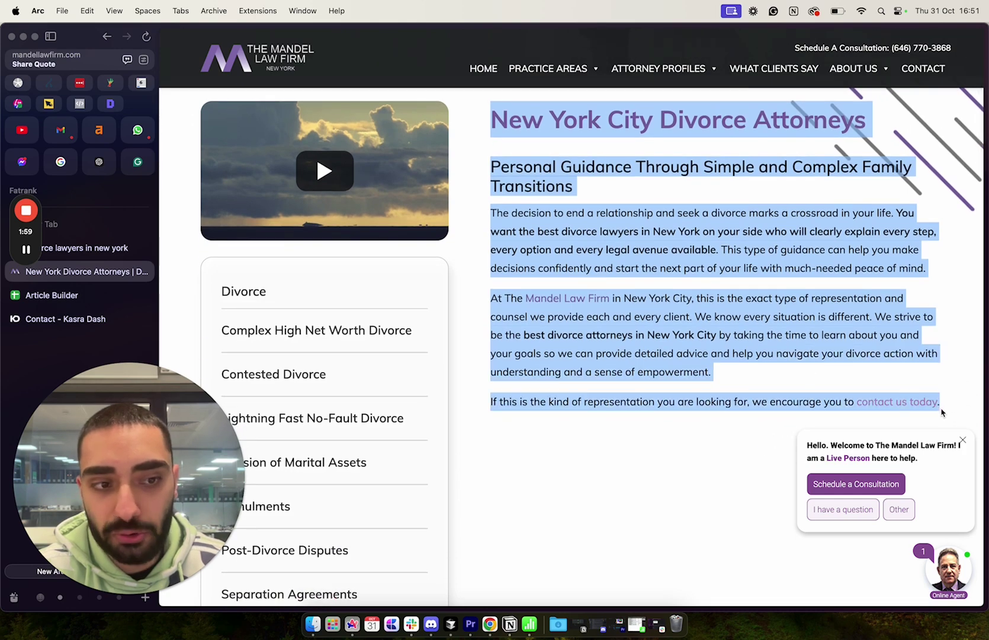
{"action": "left_click", "coordinate": [658, 347]}
{"action": "scroll", "coordinate": [689, 272], "scroll_direction": "up", "scroll_amount": 5}
{"action": "scroll", "coordinate": [689, 272], "scroll_direction": "up", "scroll_amount": 2}
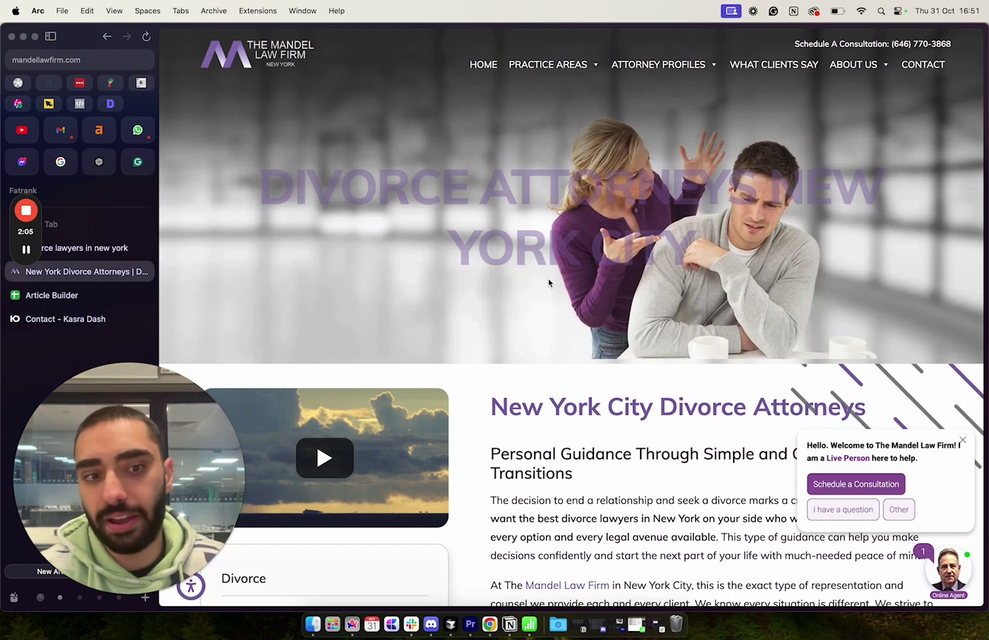
- Dismiss the live chat welcome message and scroll through the Mandel practice areas
{"action": "left_click", "coordinate": [963, 442]}
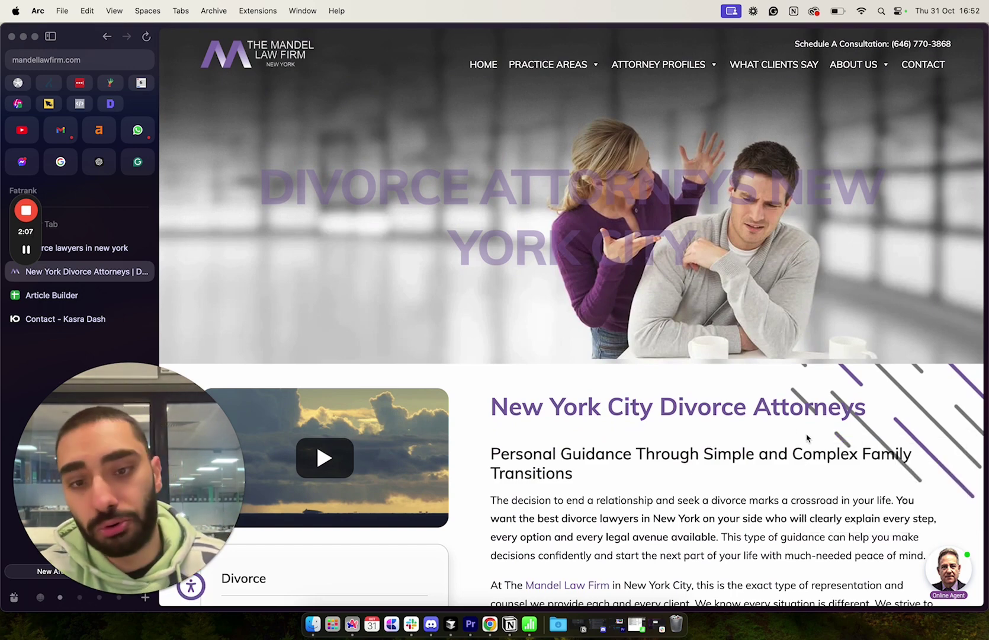
{"action": "scroll", "coordinate": [824, 443], "scroll_direction": "down", "scroll_amount": 5}
{"action": "scroll", "coordinate": [824, 443], "scroll_direction": "up", "scroll_amount": 2}
{"action": "scroll", "coordinate": [824, 443], "scroll_direction": "down", "scroll_amount": 2}
{"action": "scroll", "coordinate": [824, 443], "scroll_direction": "up", "scroll_amount": 3}
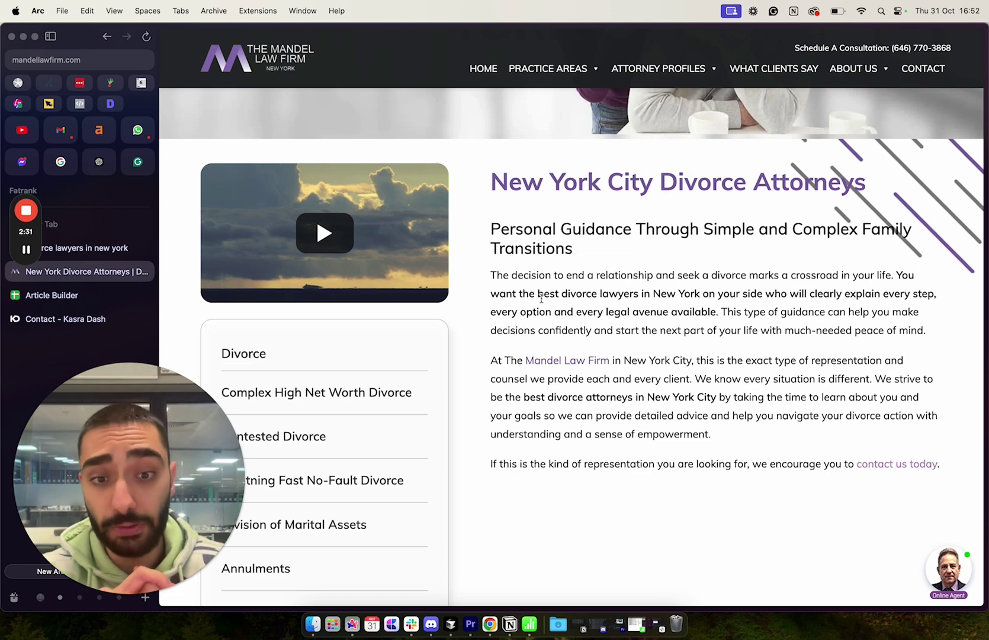
{"action": "scroll", "coordinate": [541, 298], "scroll_direction": "down", "scroll_amount": 5}
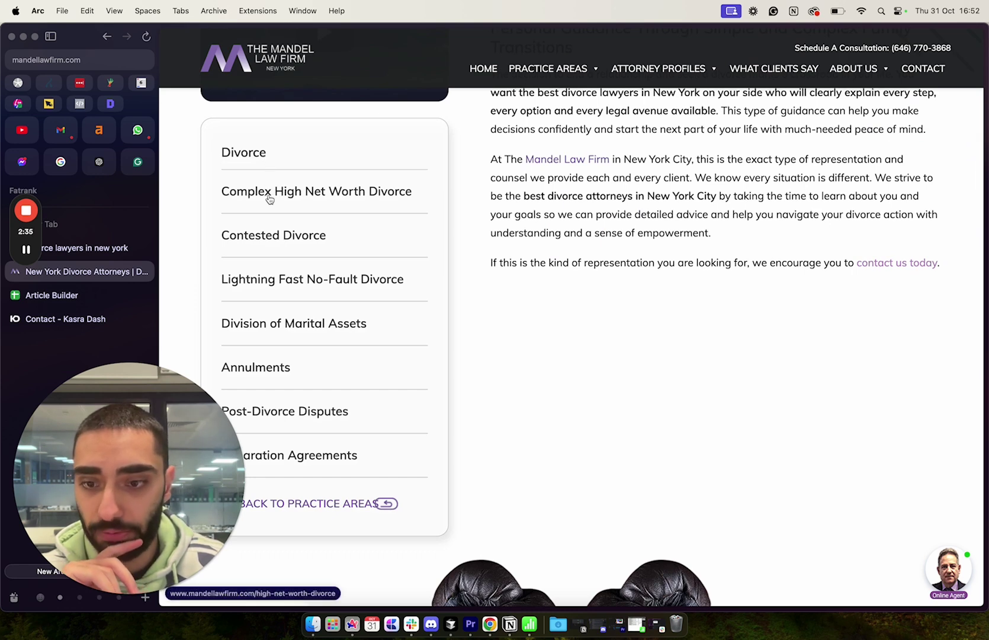
{"action": "scroll", "coordinate": [302, 408], "scroll_direction": "down", "scroll_amount": 3}
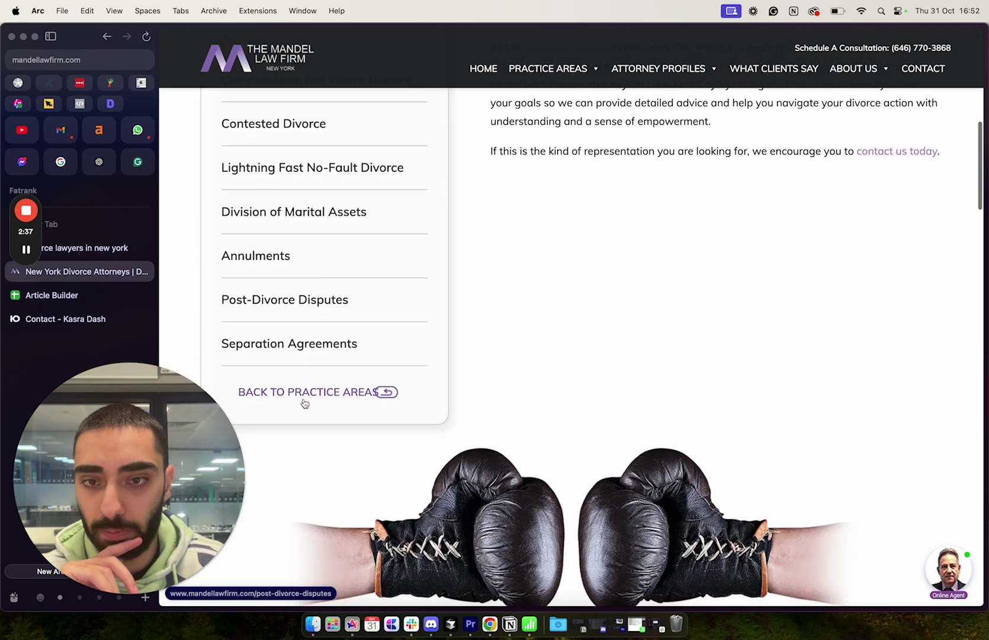
{"action": "scroll", "coordinate": [558, 210], "scroll_direction": "down", "scroll_amount": 4}
{"action": "scroll", "coordinate": [565, 212], "scroll_direction": "down", "scroll_amount": 7}
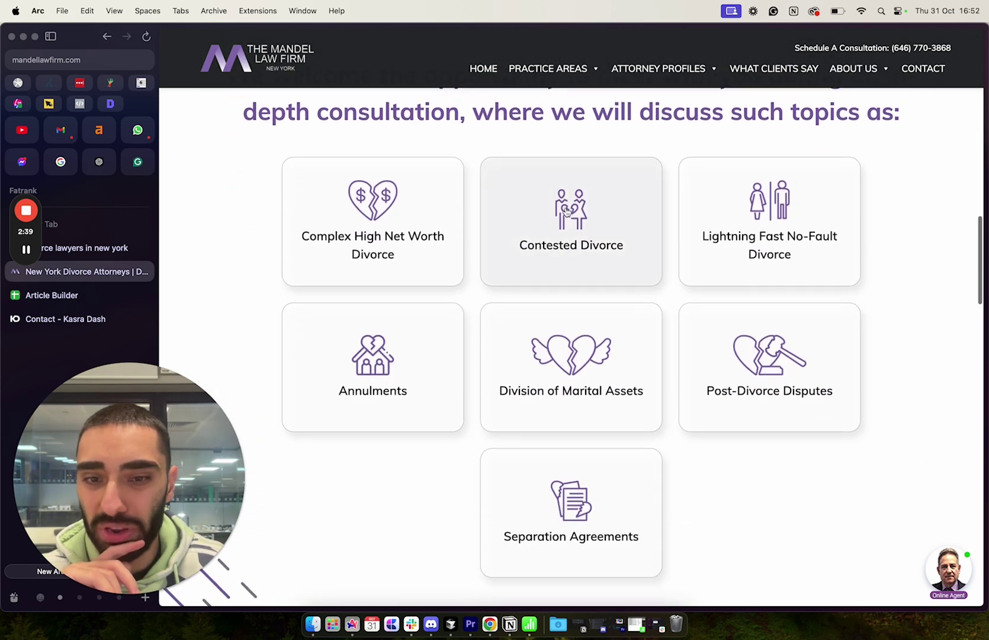
{"action": "scroll", "coordinate": [567, 210], "scroll_direction": "down", "scroll_amount": 10}
{"action": "scroll", "coordinate": [544, 330], "scroll_direction": "up", "scroll_amount": 20}
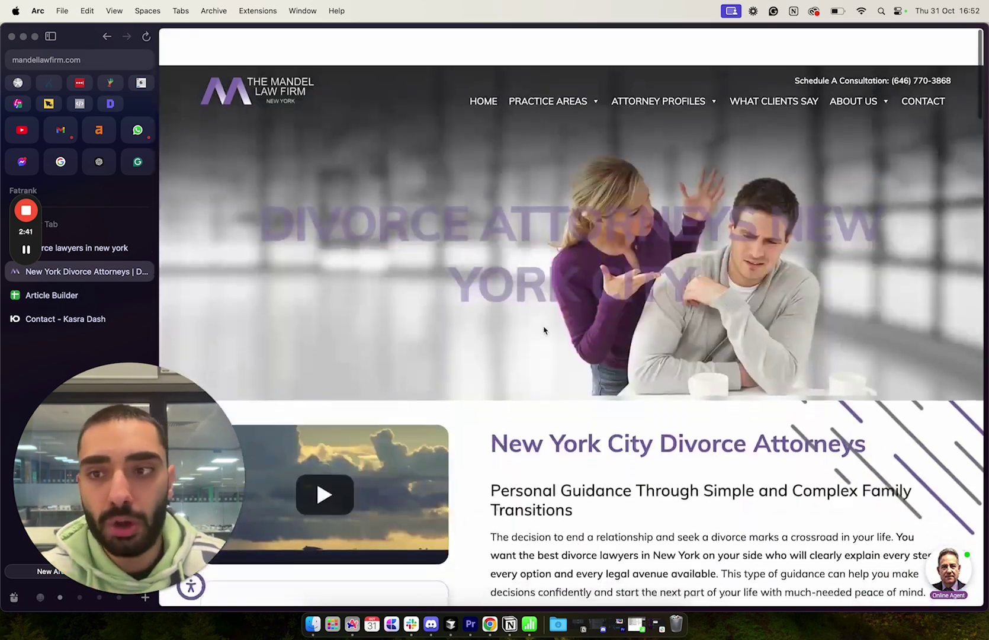
{"action": "scroll", "coordinate": [533, 308], "scroll_direction": "down", "scroll_amount": 1}
- Close the Mandel Law Firm tab and select the 'divorce lawyers in new york' query
{"action": "key", "text": "super+w"}
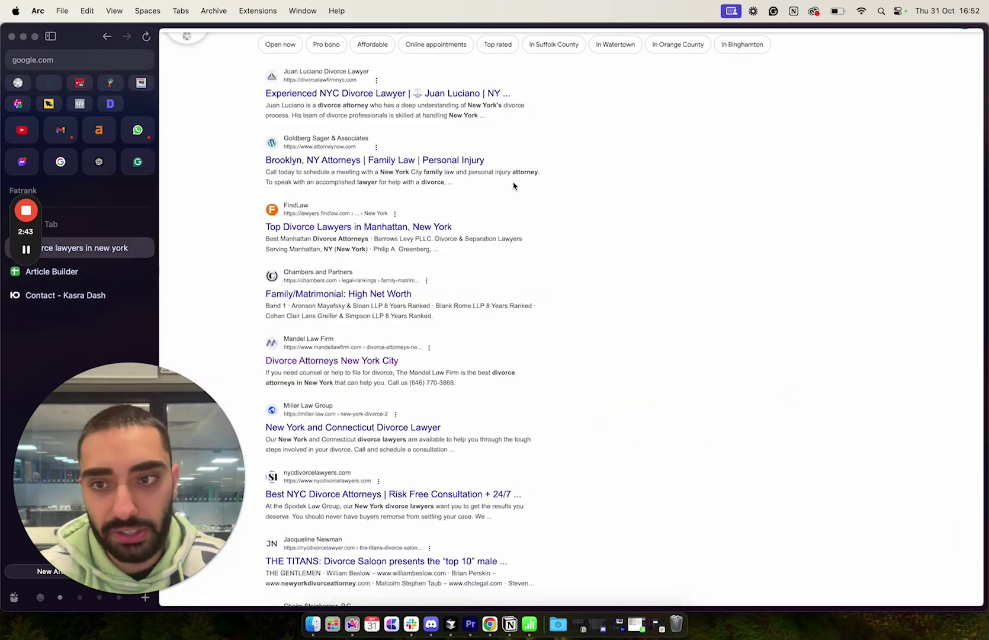
{"action": "scroll", "coordinate": [254, 217], "scroll_direction": "up", "scroll_amount": 2}
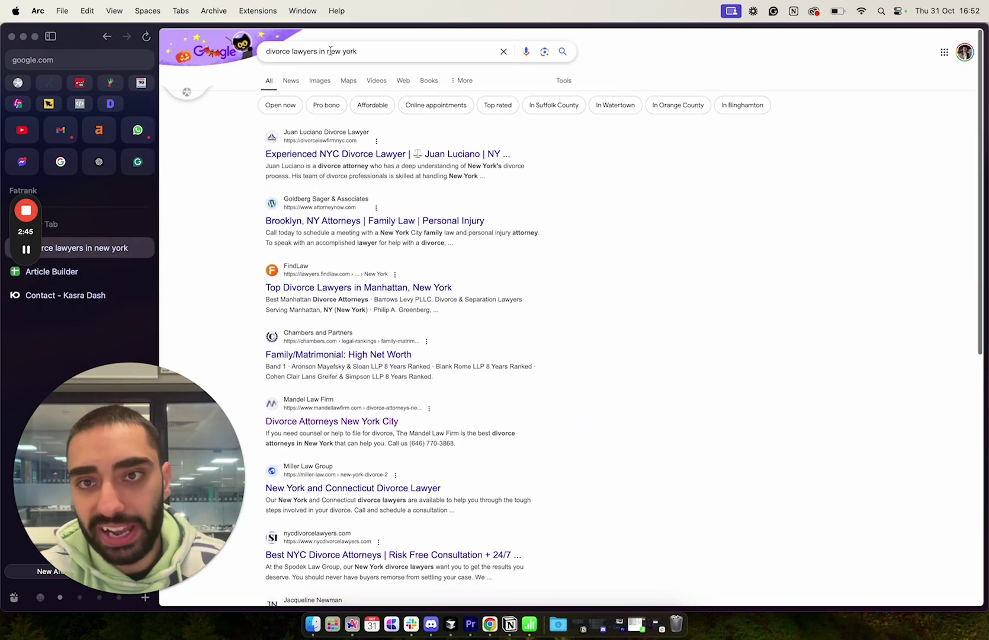
{"action": "left_click", "coordinate": [332, 51]}
{"action": "key", "text": "super+c"}
- Rerun the pasted query in a new Google tab and scroll through its results
{"action": "left_click", "coordinate": [207, 52], "text": "super"}
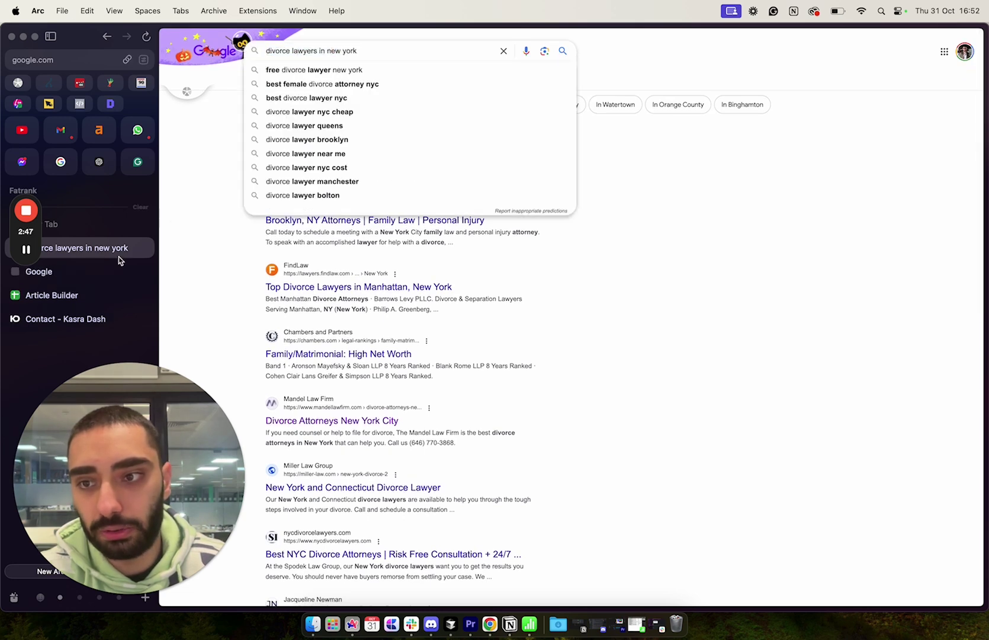
{"action": "left_click", "coordinate": [91, 270]}
{"action": "key", "text": "super+v"}
{"action": "key", "text": "Return"}
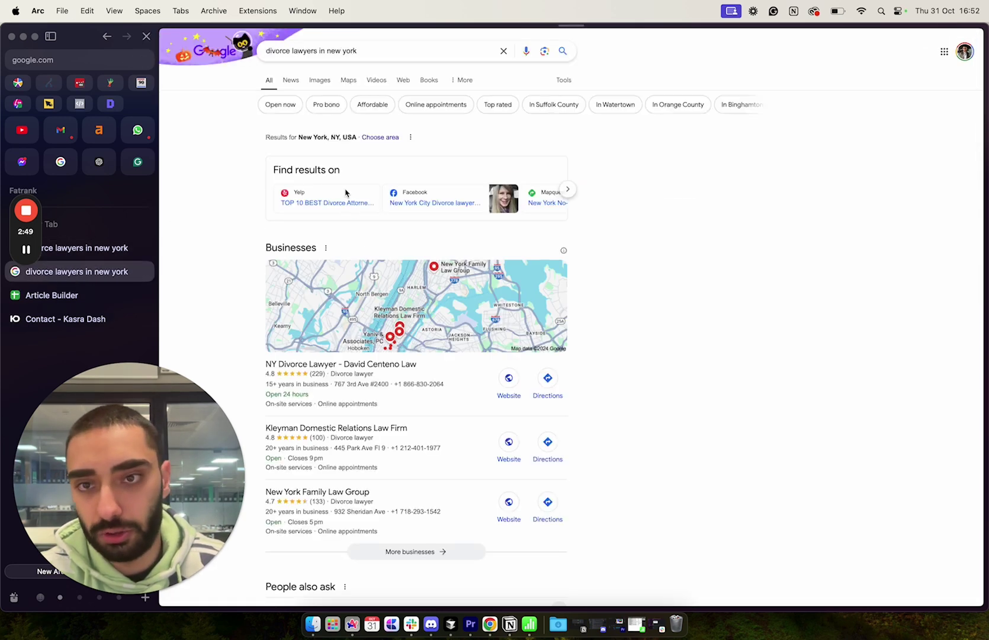
{"action": "scroll", "coordinate": [249, 350], "scroll_direction": "down", "scroll_amount": 2}
{"action": "scroll", "coordinate": [248, 350], "scroll_direction": "down", "scroll_amount": 5}
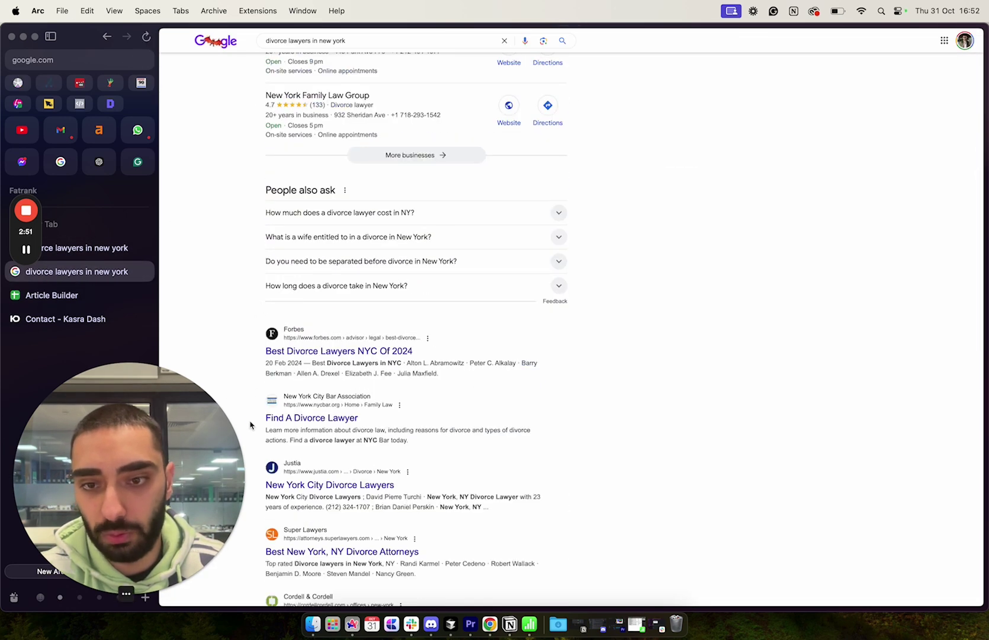
{"action": "left_click", "coordinate": [88, 295]}
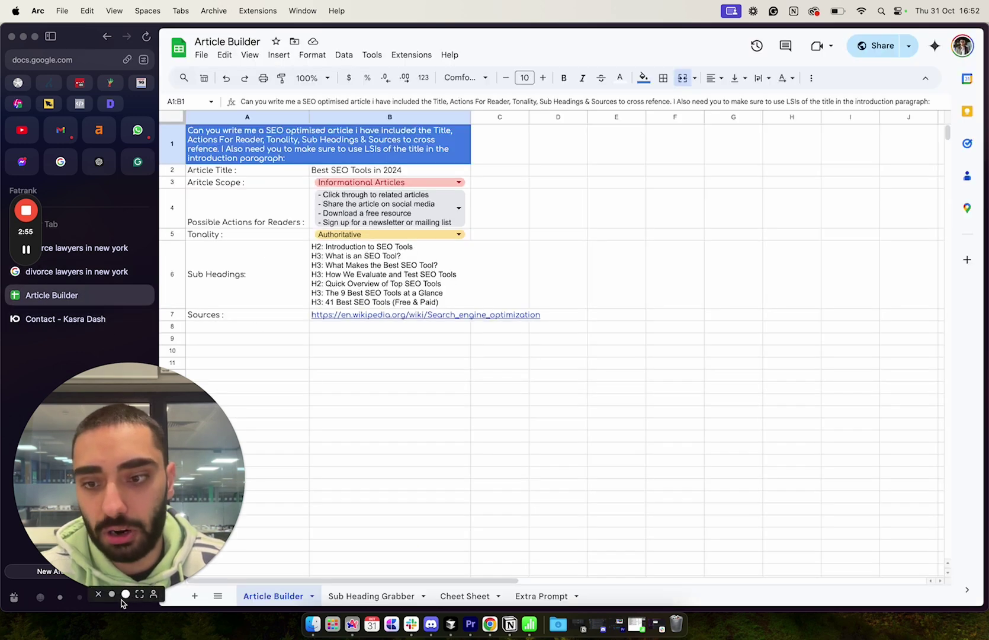
{"action": "left_click", "coordinate": [112, 595]}
{"action": "left_click_drag", "start_coordinate": [87, 561], "coordinate": [89, 538]}
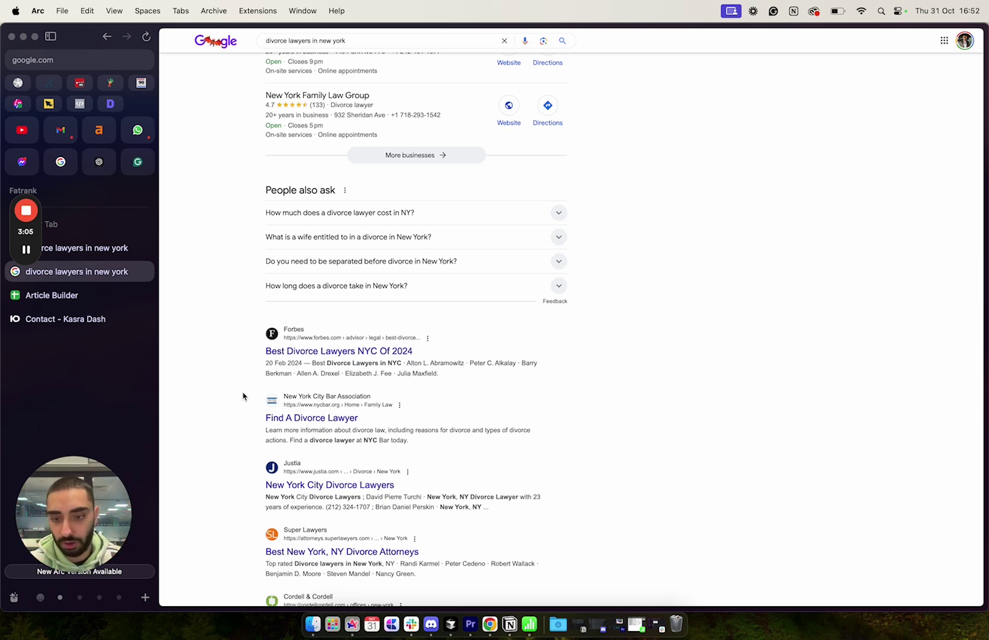
- Open the Cordell & Cordell result in a background tab, then mark the NYC Bar Association and Justia snippets
{"action": "scroll", "coordinate": [243, 396], "scroll_direction": "down", "scroll_amount": 3}
{"action": "scroll", "coordinate": [246, 459], "scroll_direction": "down", "scroll_amount": 3}
{"action": "left_click", "coordinate": [302, 409], "text": "super"}
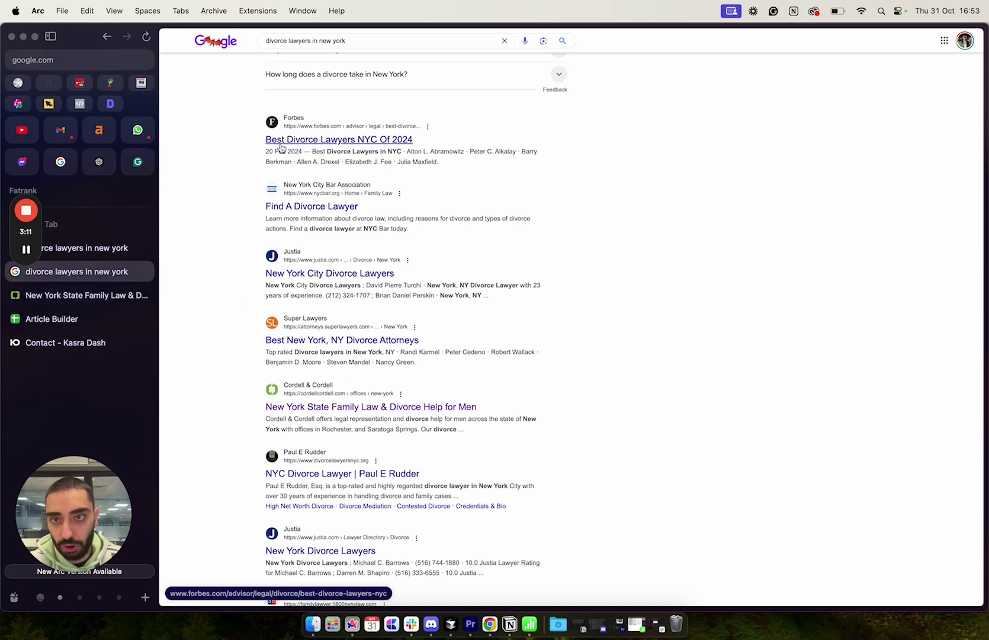
{"action": "left_click_drag", "start_coordinate": [251, 208], "coordinate": [398, 233]}
{"action": "left_click_drag", "start_coordinate": [246, 258], "coordinate": [422, 370]}
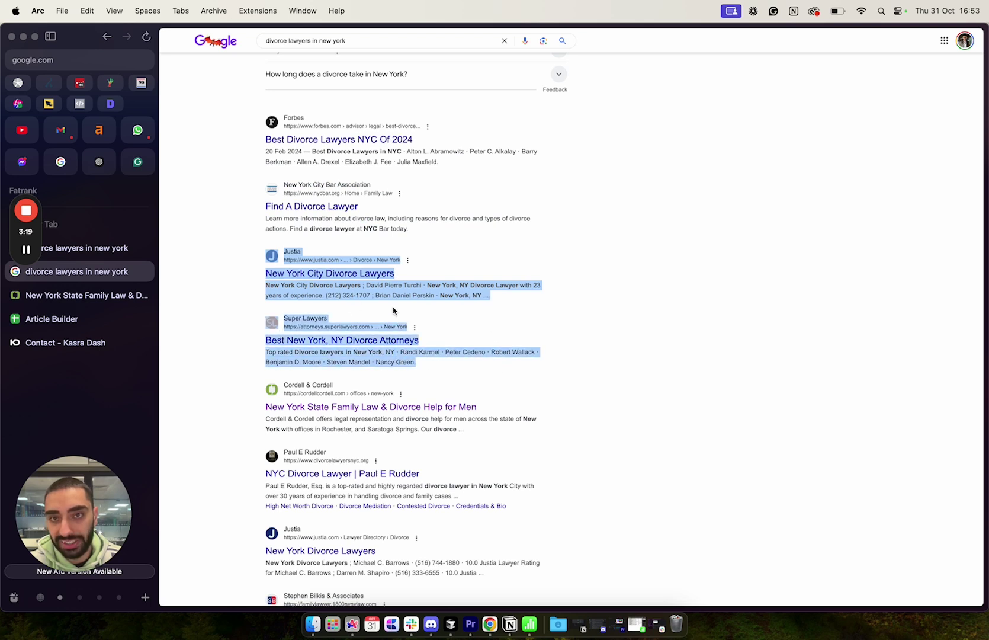
{"action": "left_click", "coordinate": [210, 272]}
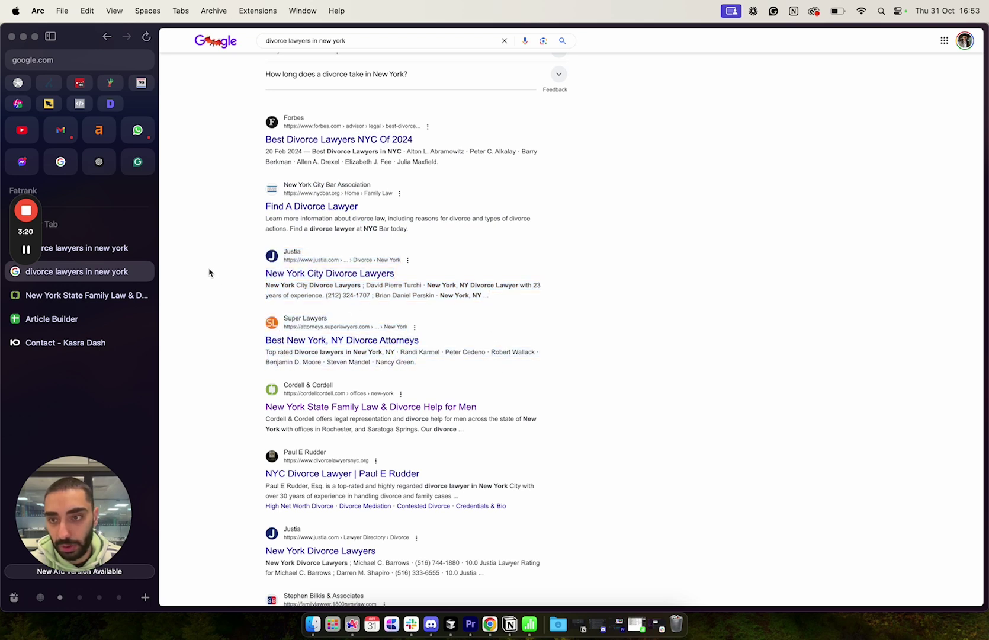
{"action": "left_click", "coordinate": [82, 295]}
{"action": "scroll", "coordinate": [428, 409], "scroll_direction": "down", "scroll_amount": 15}
{"action": "scroll", "coordinate": [451, 354], "scroll_direction": "down", "scroll_amount": 20}
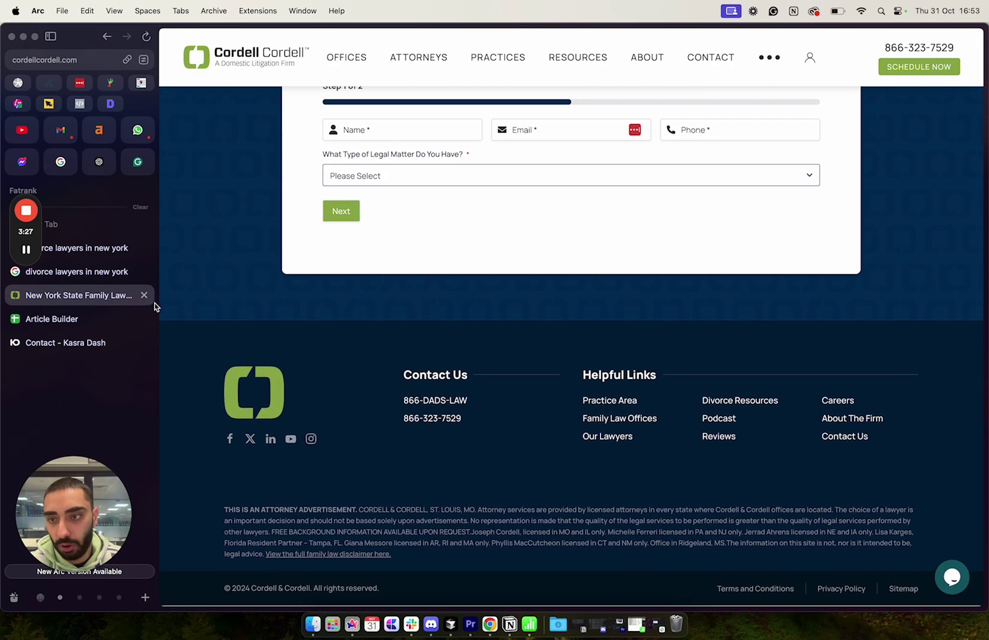
{"action": "left_click", "coordinate": [100, 273]}
{"action": "left_click", "coordinate": [77, 296]}
{"action": "scroll", "coordinate": [320, 280], "scroll_direction": "up", "scroll_amount": 15}
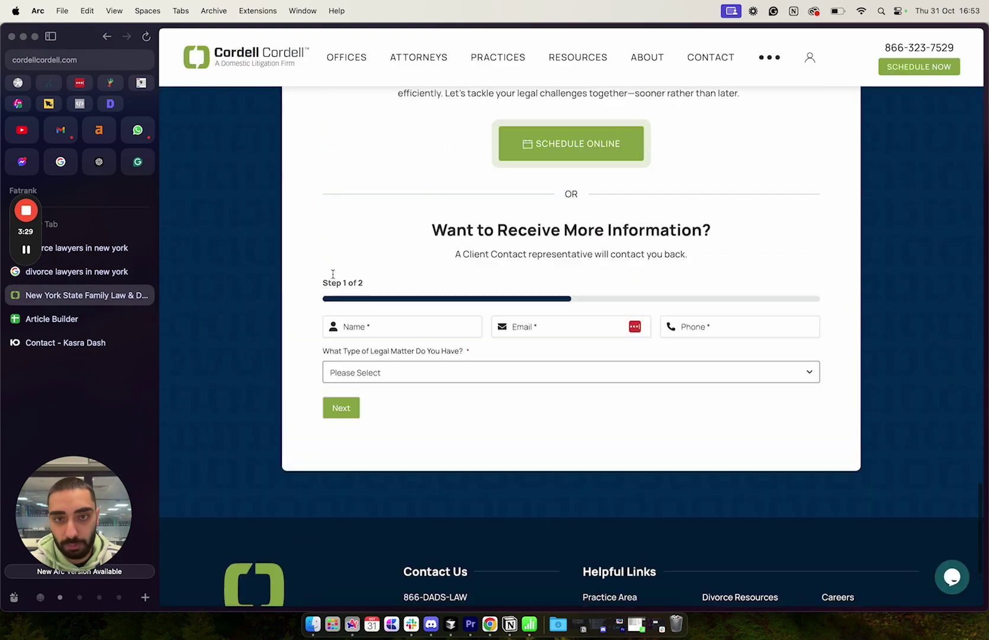
{"action": "scroll", "coordinate": [333, 279], "scroll_direction": "up", "scroll_amount": 10}
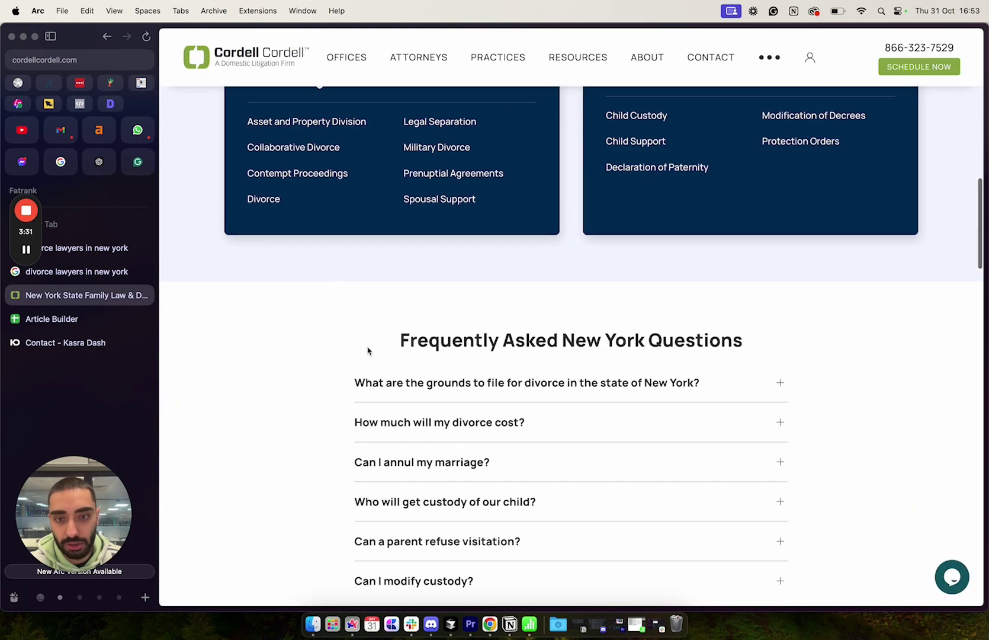
{"action": "scroll", "coordinate": [396, 438], "scroll_direction": "down", "scroll_amount": 1}
{"action": "scroll", "coordinate": [396, 446], "scroll_direction": "down", "scroll_amount": 1}
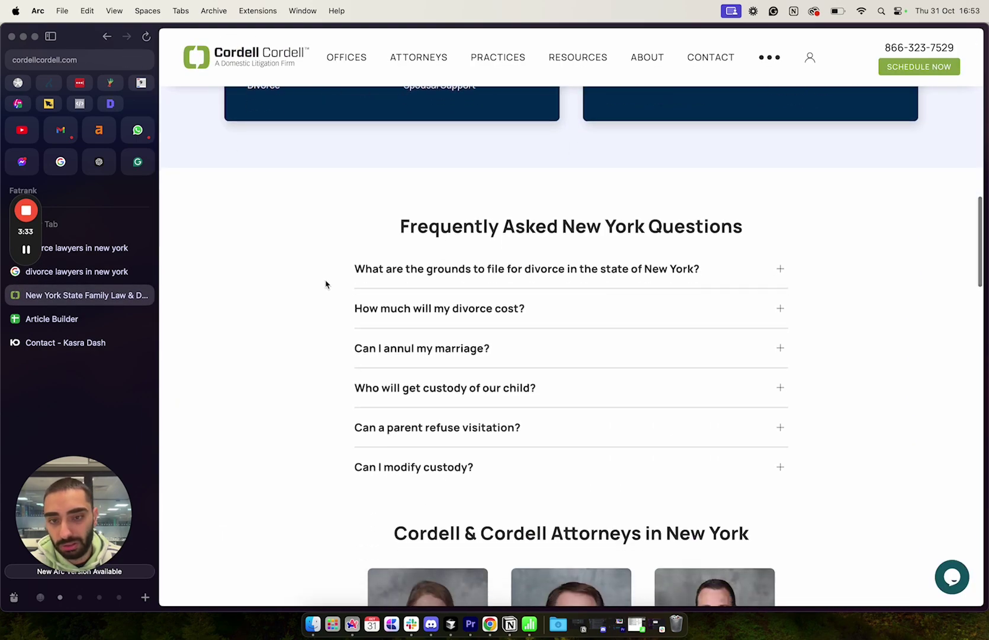
{"action": "left_click_drag", "start_coordinate": [326, 284], "coordinate": [473, 458]}
{"action": "key", "text": "ctrl+Tab"}
{"action": "key", "text": "ctrl+Tab"}
{"action": "scroll", "coordinate": [255, 383], "scroll_direction": "down", "scroll_amount": 2}
{"action": "scroll", "coordinate": [255, 383], "scroll_direction": "down", "scroll_amount": 2}
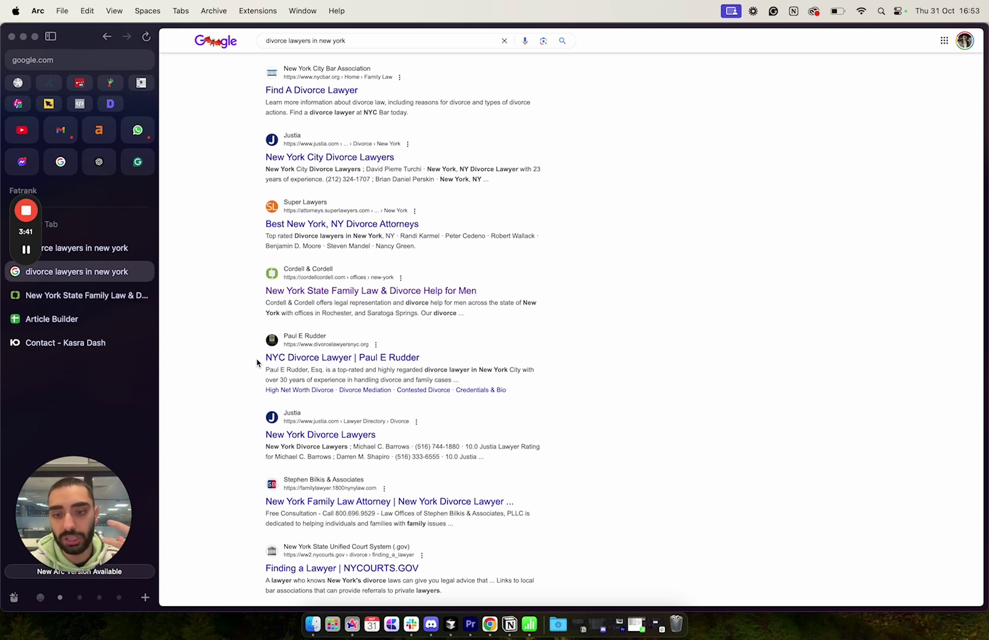
- Load the next page of search results, then return to the second page
{"action": "scroll", "coordinate": [364, 520], "scroll_direction": "down", "scroll_amount": 4}
{"action": "scroll", "coordinate": [396, 382], "scroll_direction": "up", "scroll_amount": 12}
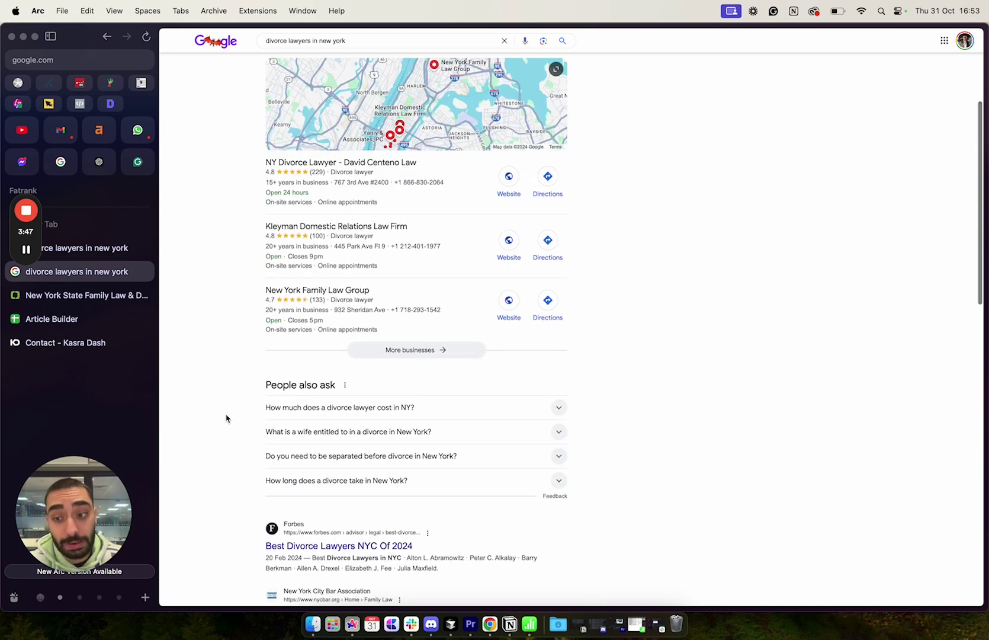
{"action": "scroll", "coordinate": [225, 418], "scroll_direction": "down", "scroll_amount": 15}
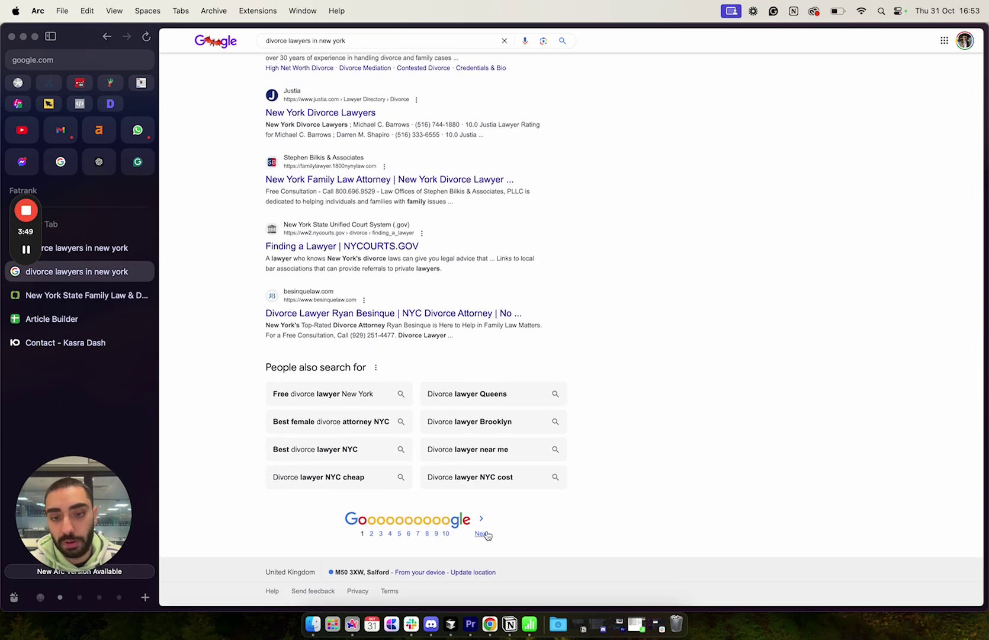
{"action": "left_click", "coordinate": [483, 533]}
{"action": "scroll", "coordinate": [230, 216], "scroll_direction": "left", "scroll_amount": 5}
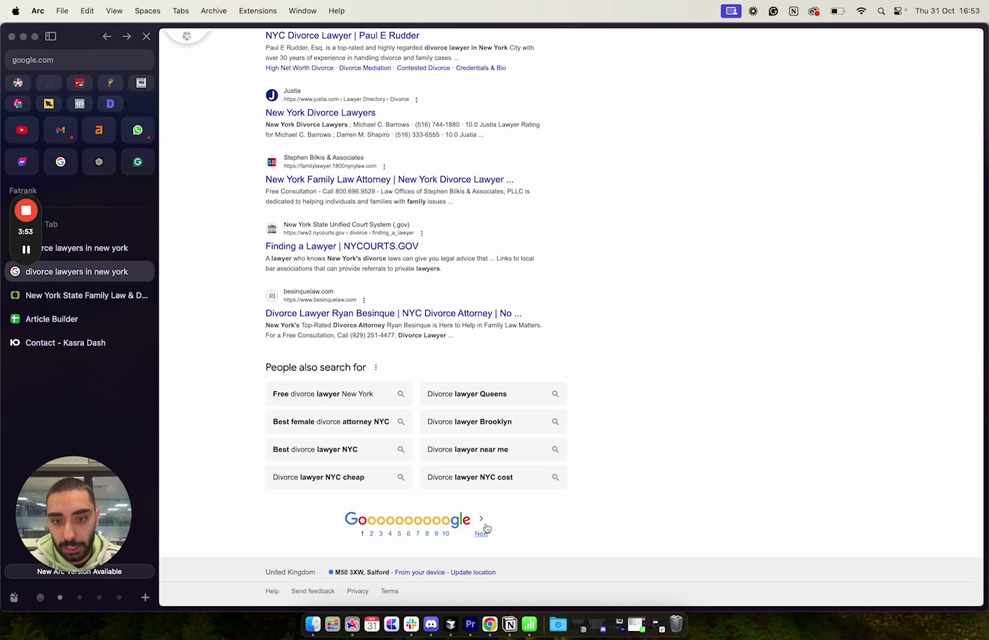
{"action": "left_click", "coordinate": [485, 530]}
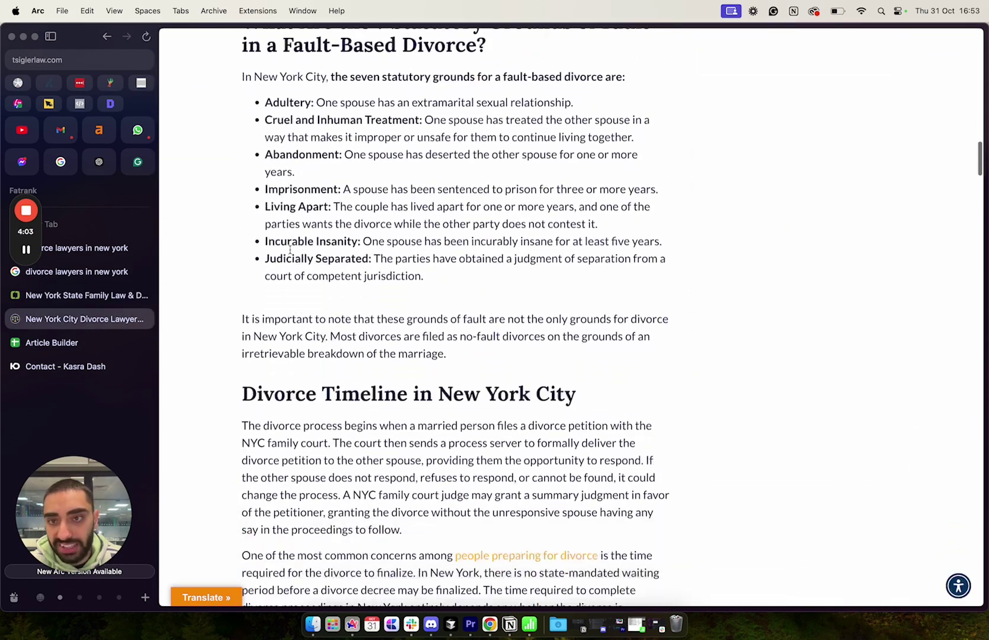
- Read through the sections of the Robert Tsigler 'NYC Divorce Lawyer' page
{"action": "scroll", "coordinate": [291, 253], "scroll_direction": "down", "scroll_amount": 20}
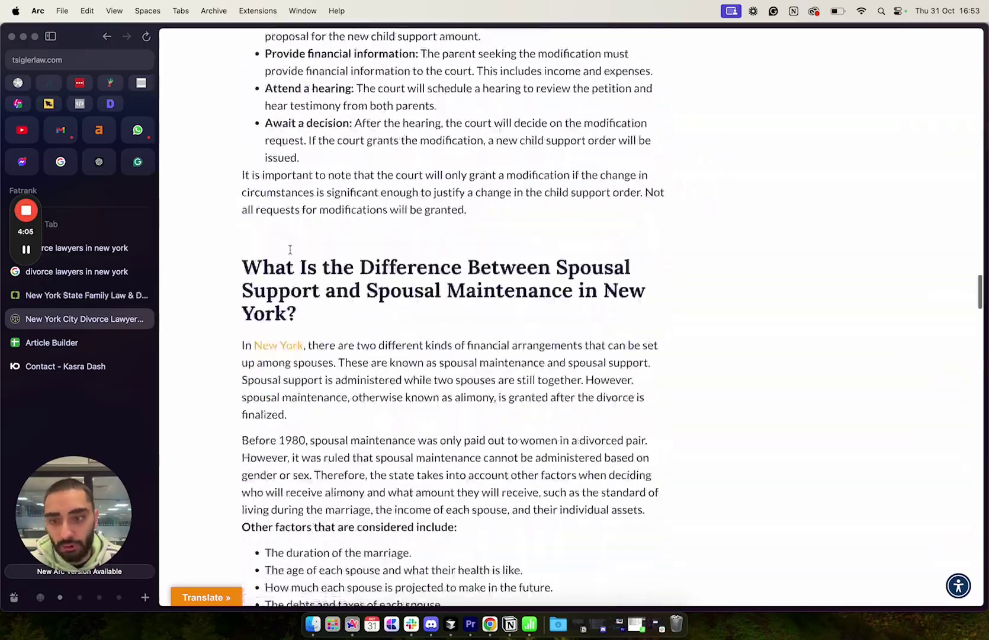
{"action": "scroll", "coordinate": [290, 250], "scroll_direction": "down", "scroll_amount": 20}
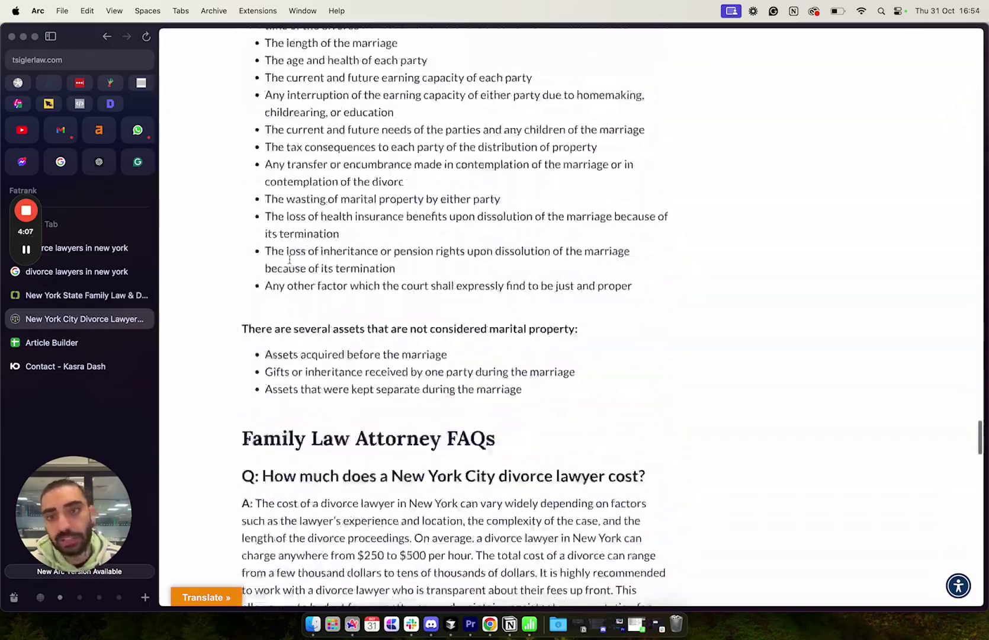
{"action": "scroll", "coordinate": [290, 256], "scroll_direction": "down", "scroll_amount": 8}
{"action": "scroll", "coordinate": [290, 260], "scroll_direction": "up", "scroll_amount": 20}
{"action": "scroll", "coordinate": [277, 187], "scroll_direction": "up", "scroll_amount": 20}
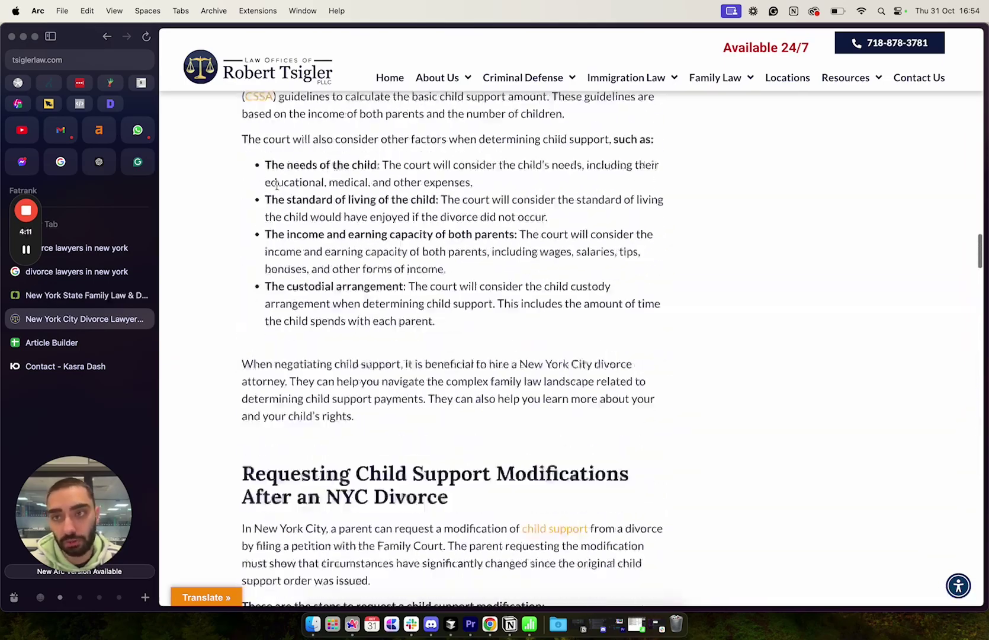
{"action": "scroll", "coordinate": [277, 187], "scroll_direction": "up", "scroll_amount": 5}
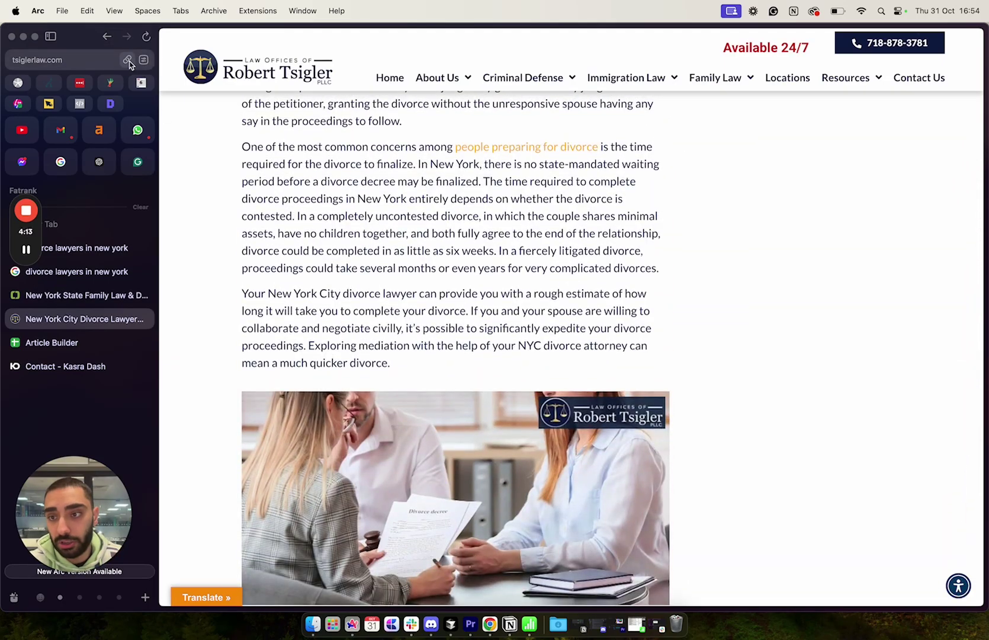
- Paste the Tsigler page URL into Sub Heading Grabber cell A2 so its subheadings load
{"action": "left_click", "coordinate": [128, 61]}
{"action": "left_click", "coordinate": [59, 343]}
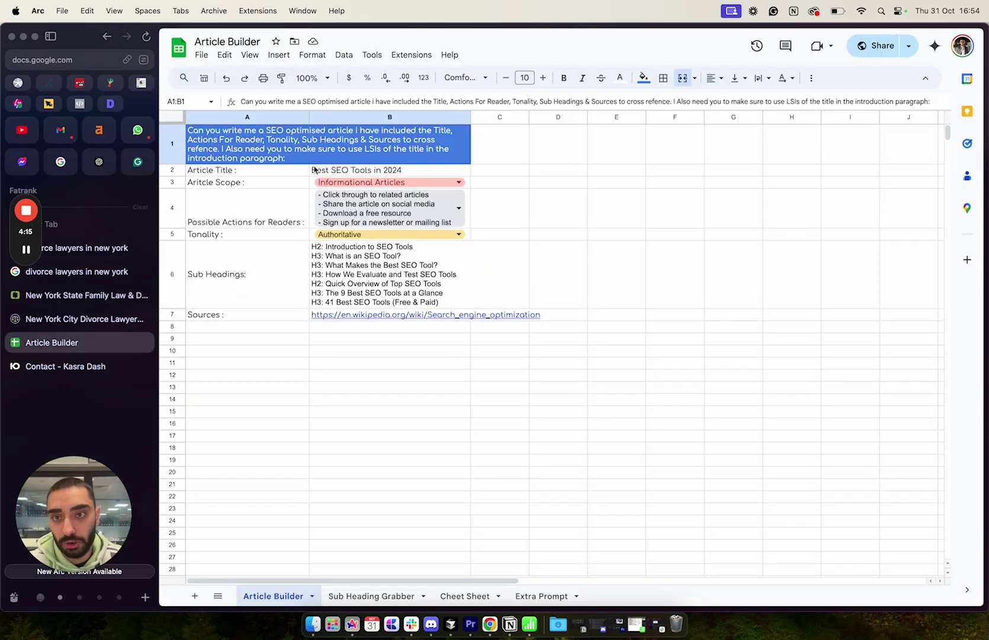
{"action": "left_click", "coordinate": [354, 595]}
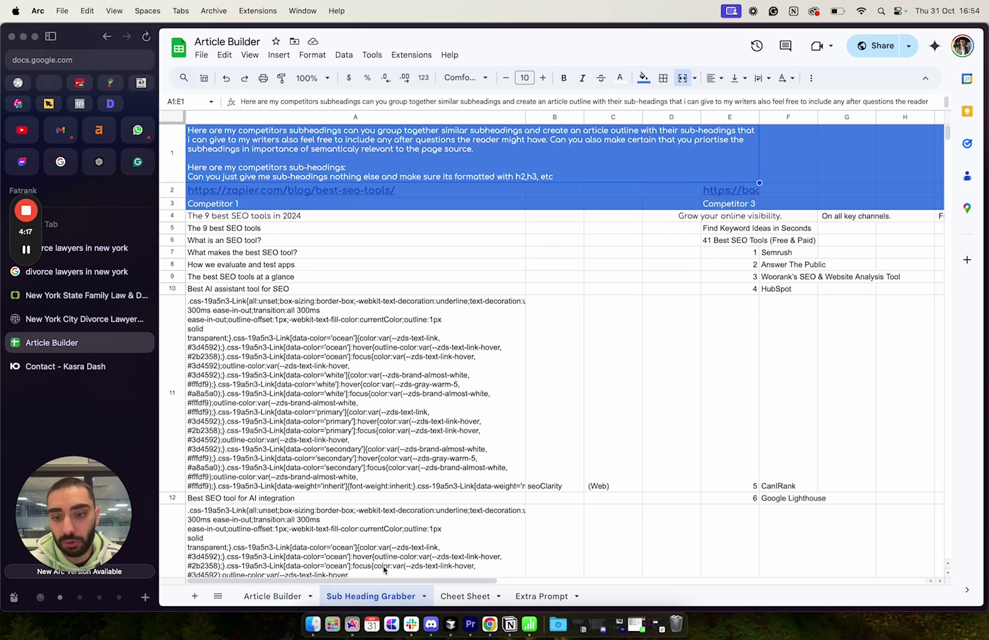
{"action": "left_click", "coordinate": [434, 190]}
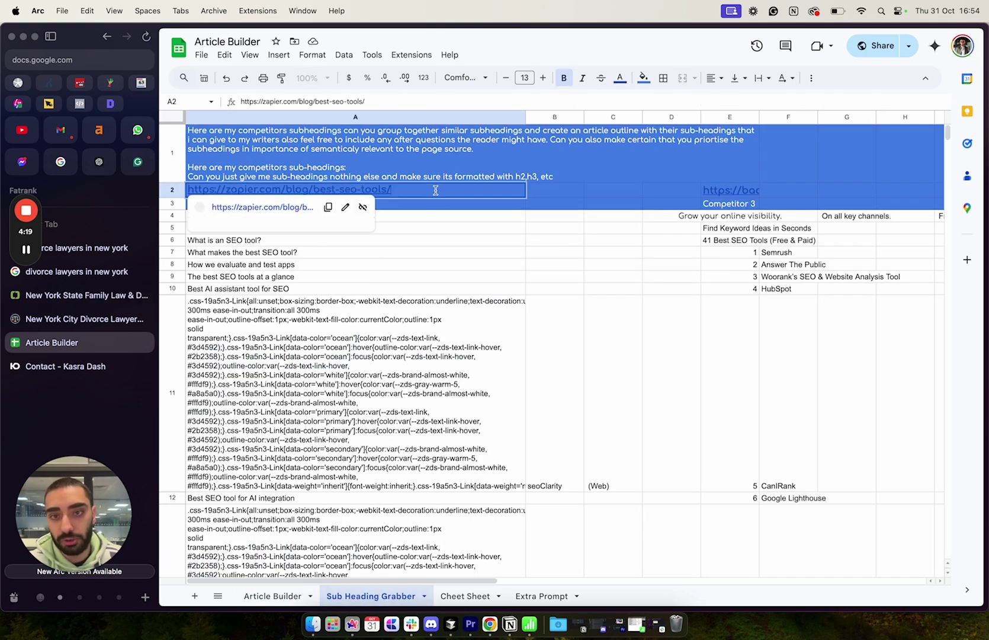
{"action": "key", "text": "cmd+v"}
{"action": "left_click", "coordinate": [467, 207]}
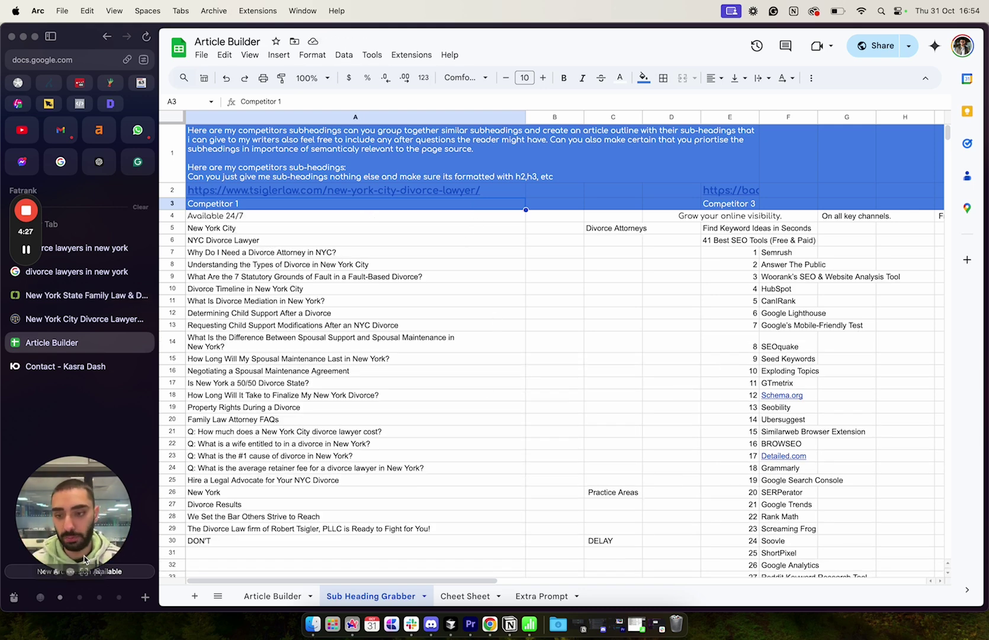
{"action": "left_click", "coordinate": [71, 572]}
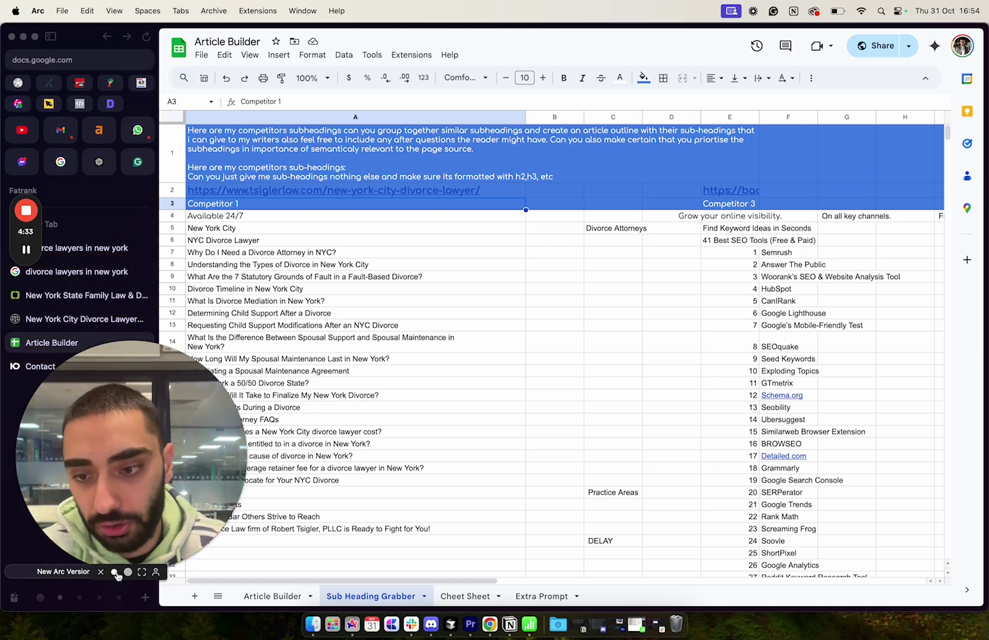
- Copy the 'What Is Divorce Mediation in New York?' heading from cell A11
{"action": "left_click", "coordinate": [114, 572]}
{"action": "left_click", "coordinate": [313, 281]}
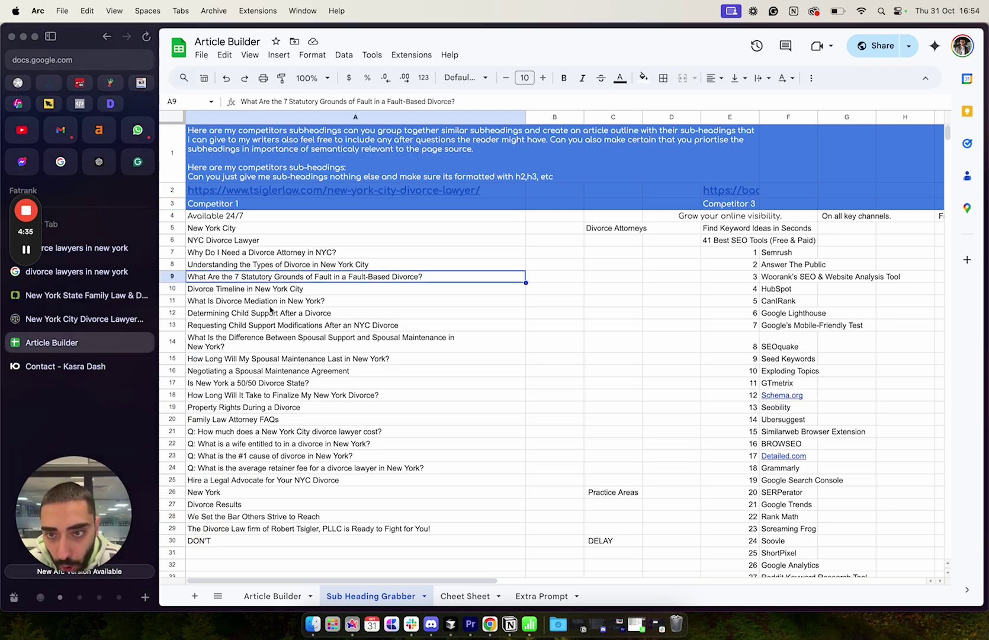
{"action": "left_click", "coordinate": [269, 304]}
{"action": "key", "text": "cmd+c"}
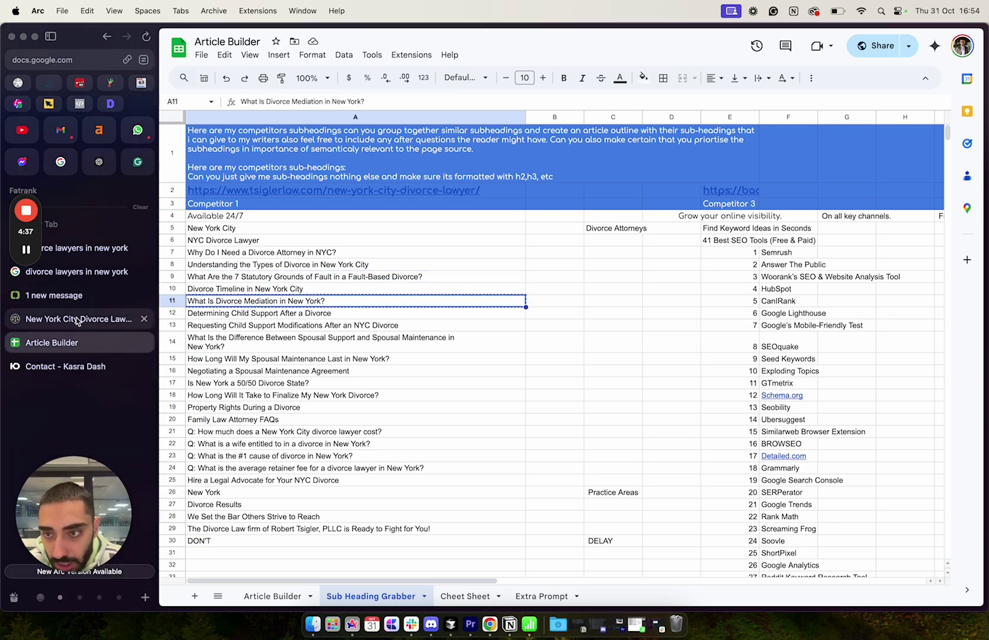
- Find and select that heading on the Tsigler page with an in-page search
{"action": "key", "text": "ctrl+Tab"}
{"action": "key", "text": "super+f"}
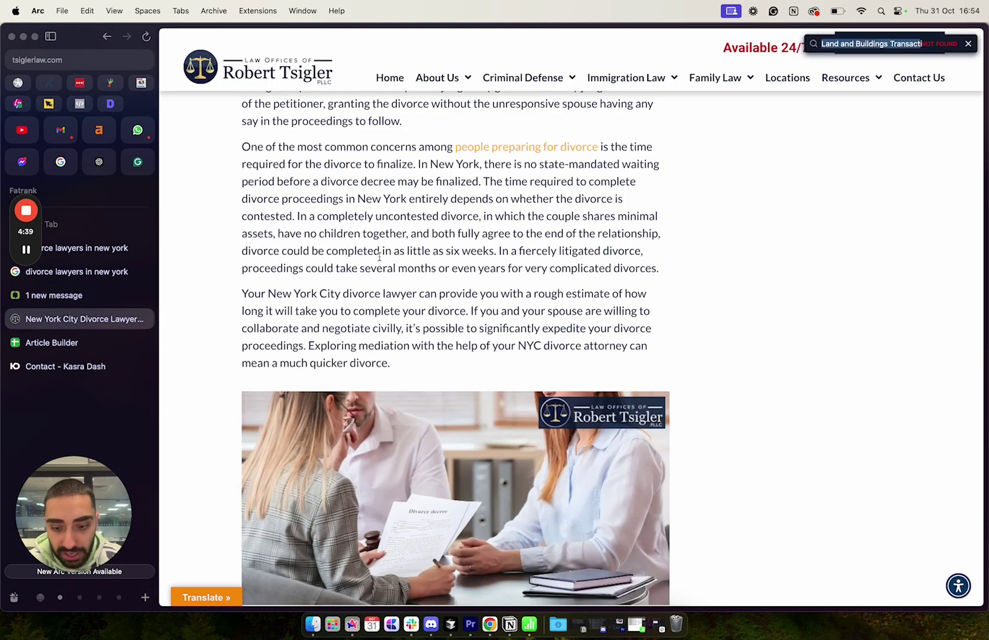
{"action": "key", "text": "super+v"}
{"action": "left_click_drag", "start_coordinate": [325, 318], "coordinate": [496, 309]}
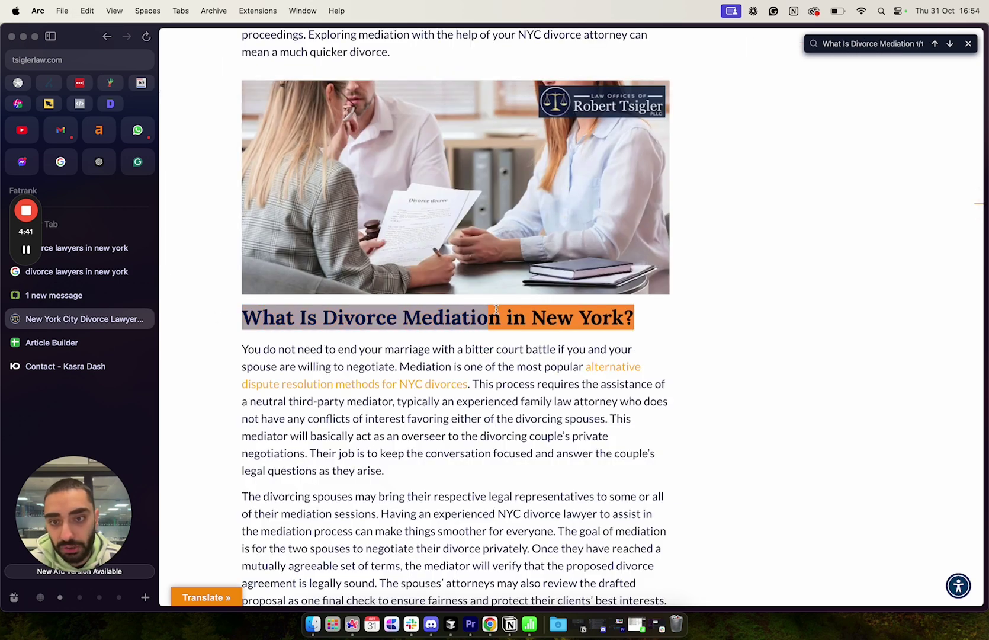
{"action": "left_click", "coordinate": [643, 320]}
{"action": "left_click_drag", "start_coordinate": [421, 317], "coordinate": [613, 317]}
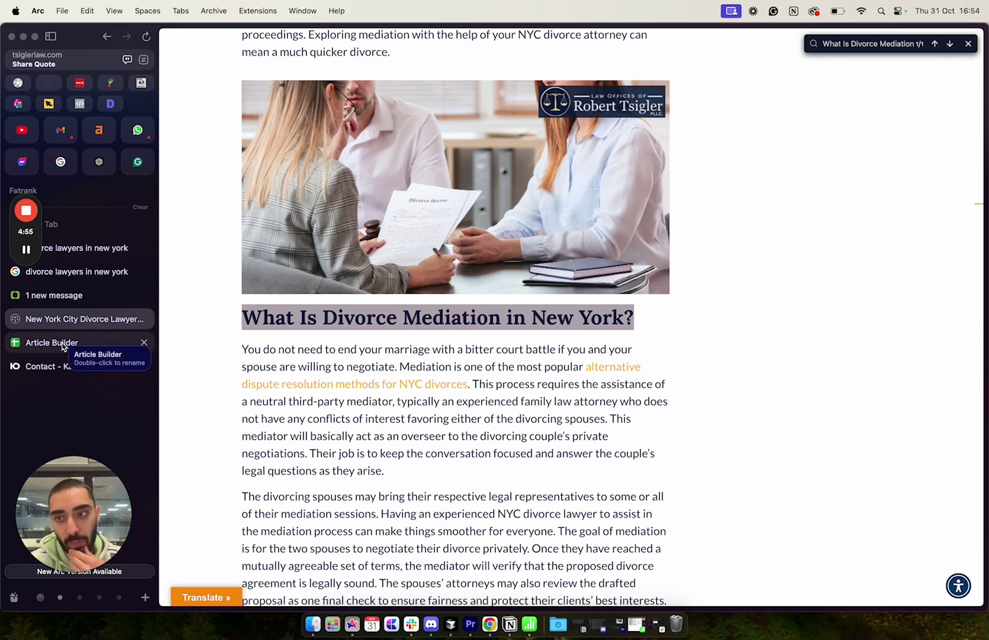
- Return to the divorce lawyer search results and go to page 4
{"action": "left_click", "coordinate": [103, 252]}
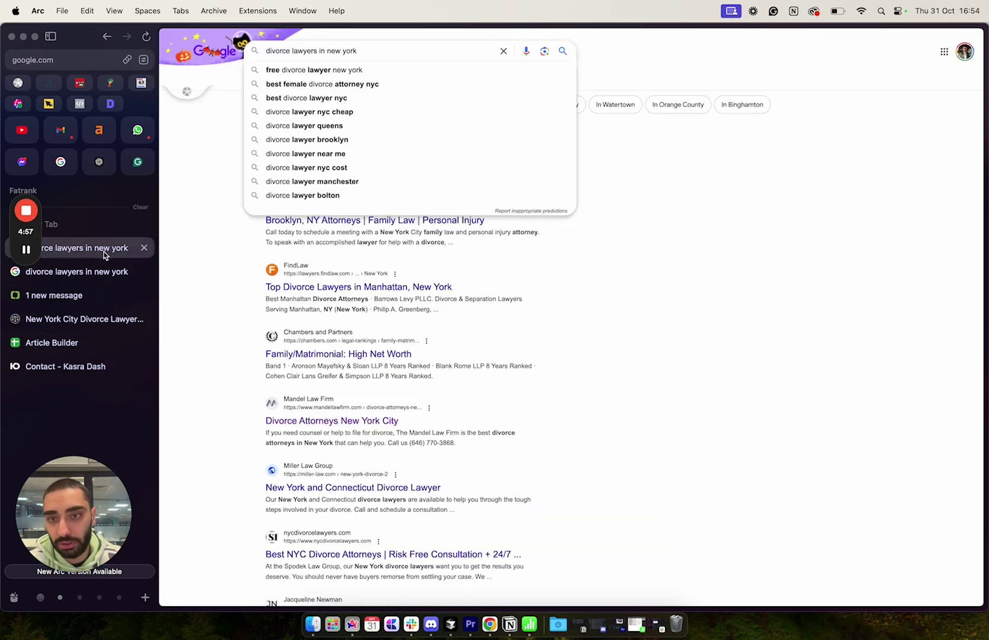
{"action": "left_click", "coordinate": [89, 295]}
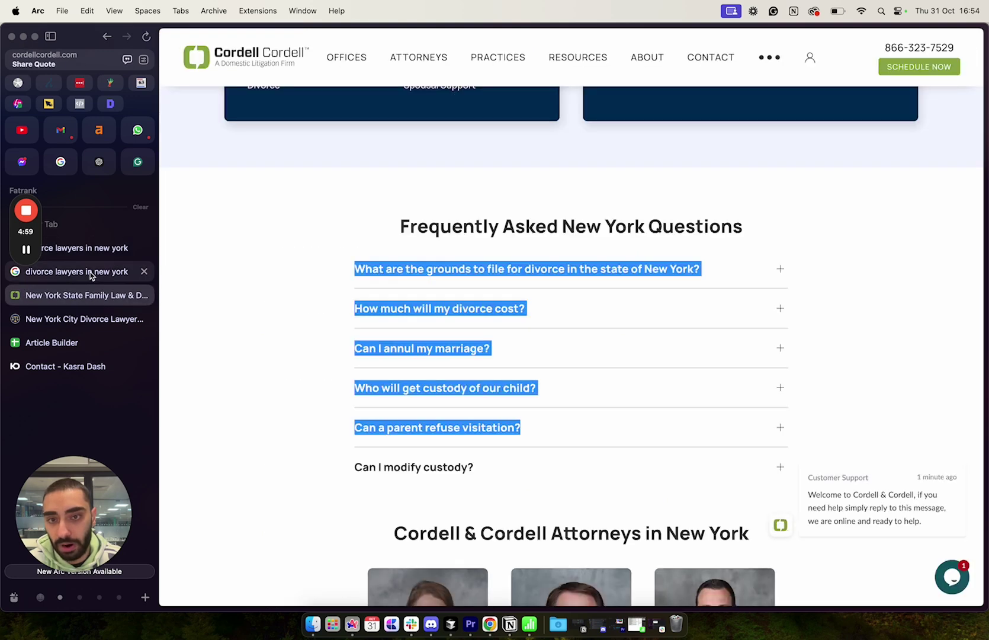
{"action": "left_click", "coordinate": [90, 271]}
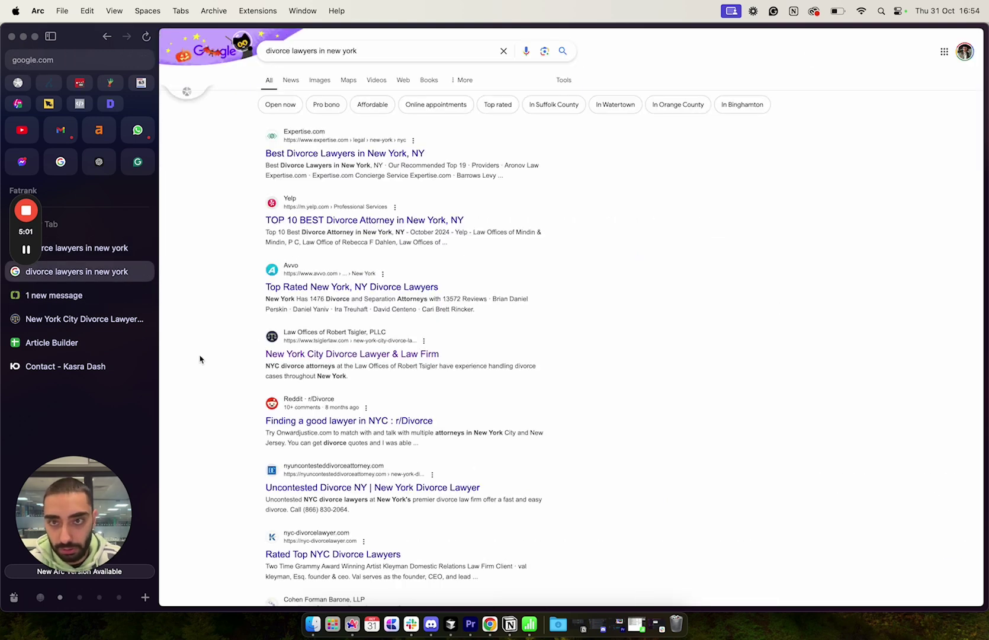
{"action": "scroll", "coordinate": [199, 359], "scroll_direction": "down", "scroll_amount": 8}
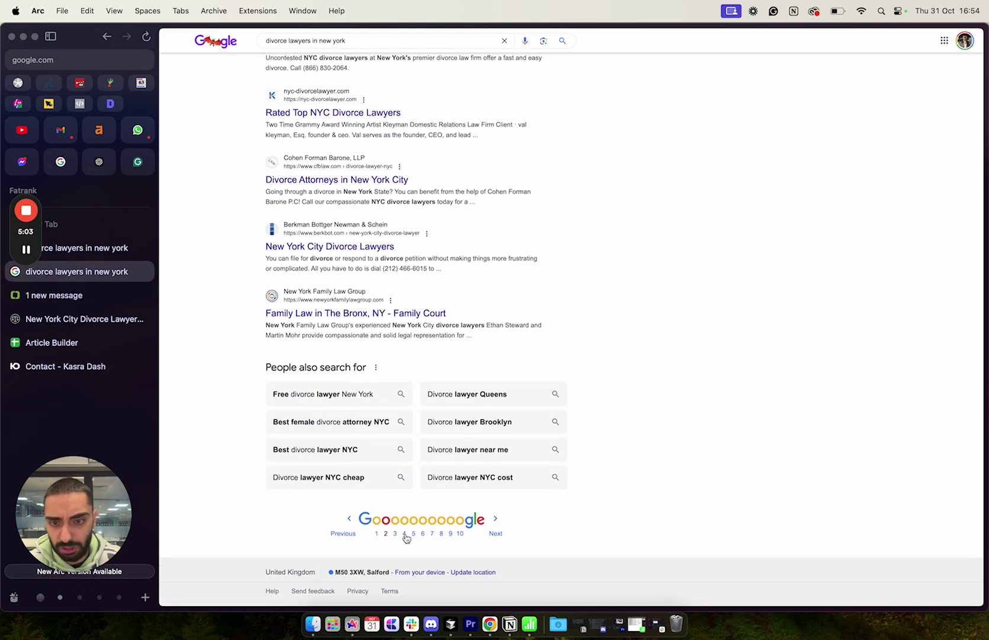
{"action": "left_click", "coordinate": [405, 534]}
- Open the Mandel Law Firm divorce attorneys result and select its 'New York City Divorce Attorneys' heading
{"action": "scroll", "coordinate": [254, 320], "scroll_direction": "down", "scroll_amount": 5}
{"action": "scroll", "coordinate": [251, 331], "scroll_direction": "down", "scroll_amount": 5}
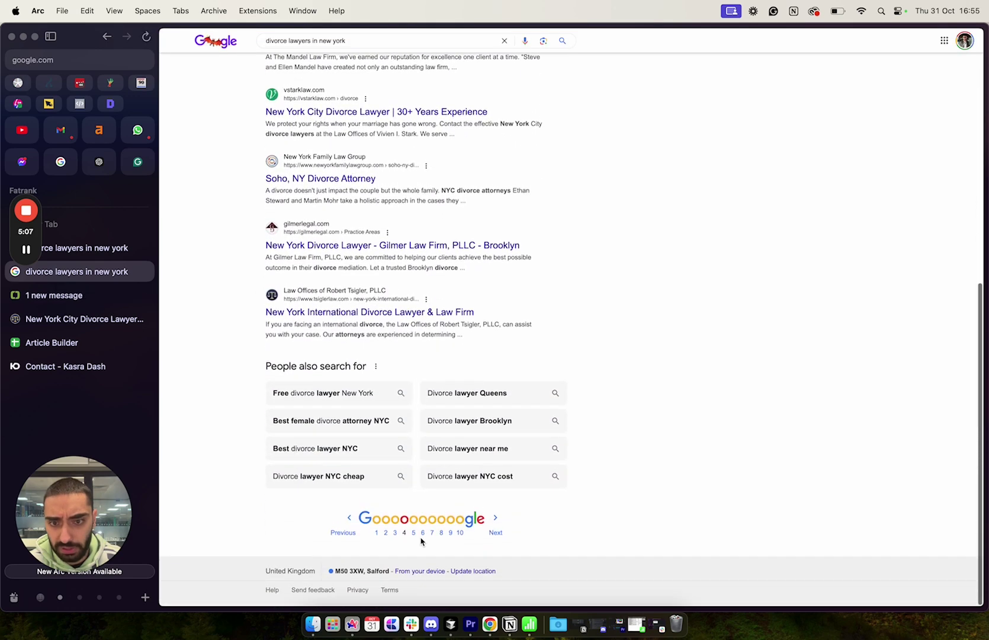
{"action": "left_click", "coordinate": [397, 537]}
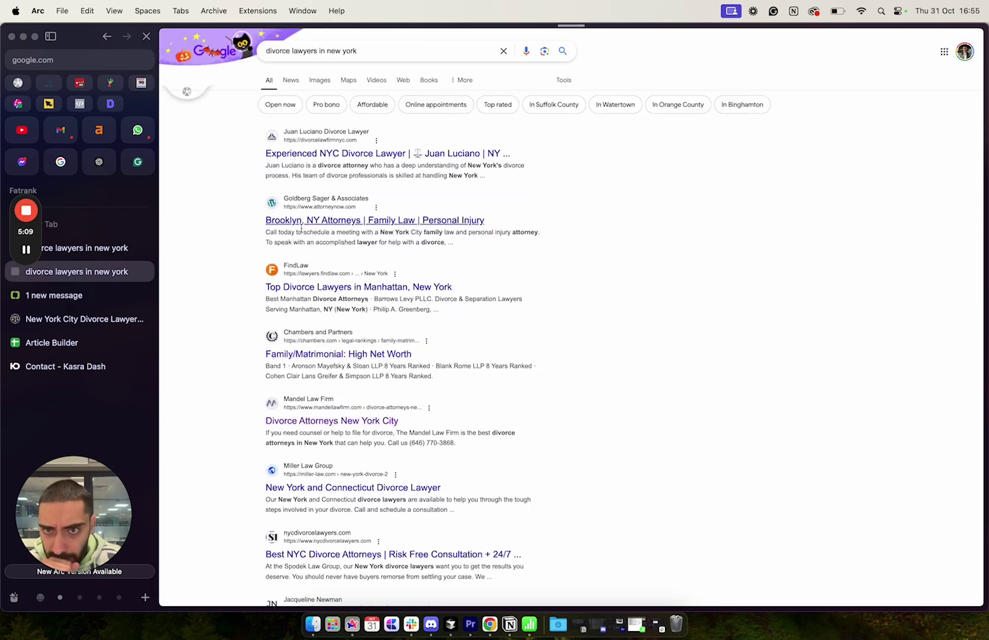
{"action": "left_click", "coordinate": [324, 420]}
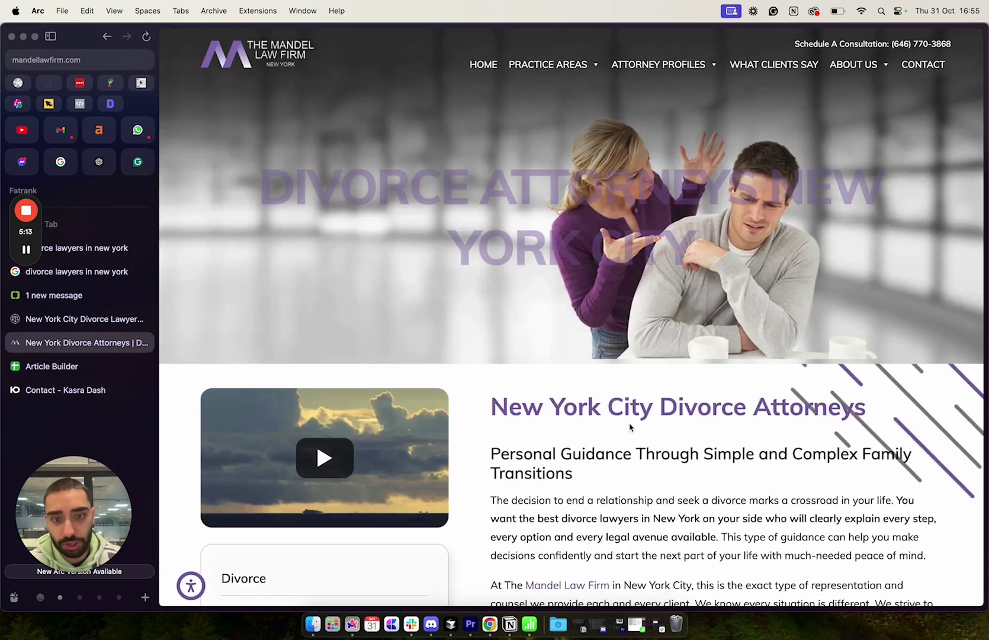
{"action": "scroll", "coordinate": [631, 427], "scroll_direction": "down", "scroll_amount": 10}
{"action": "scroll", "coordinate": [630, 427], "scroll_direction": "up", "scroll_amount": 8}
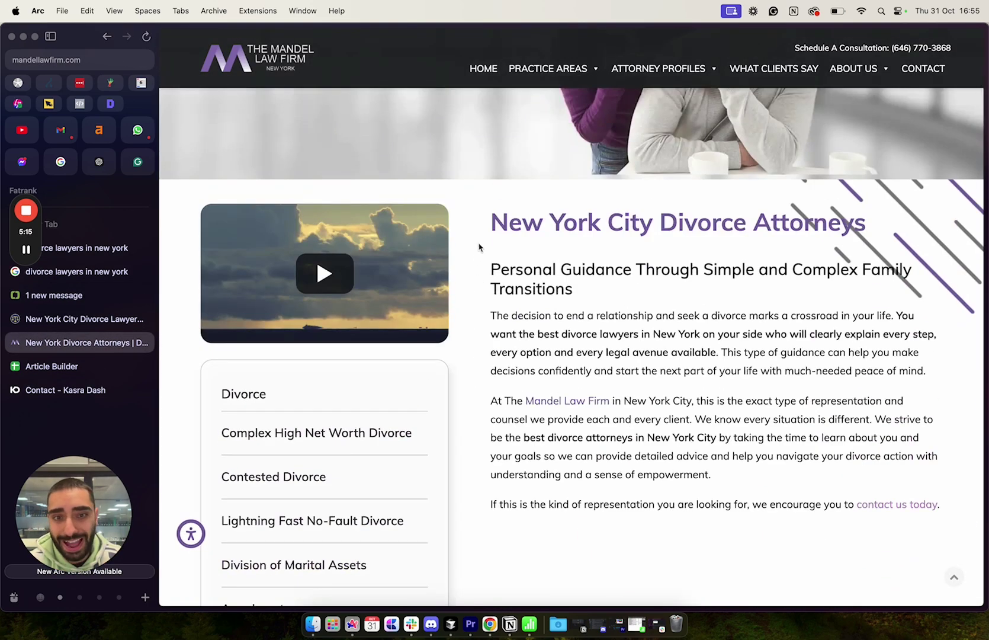
{"action": "left_click_drag", "start_coordinate": [485, 224], "coordinate": [876, 224]}
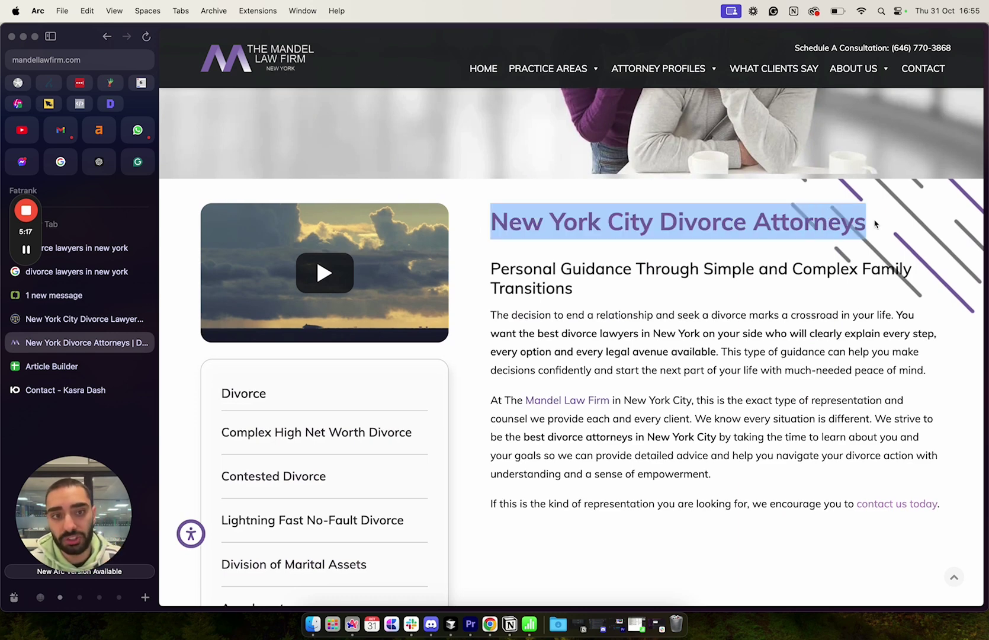
- Select competitor 1's subheadings in A5:A30, then return to the divorce lawyer search results
{"action": "left_click", "coordinate": [59, 366]}
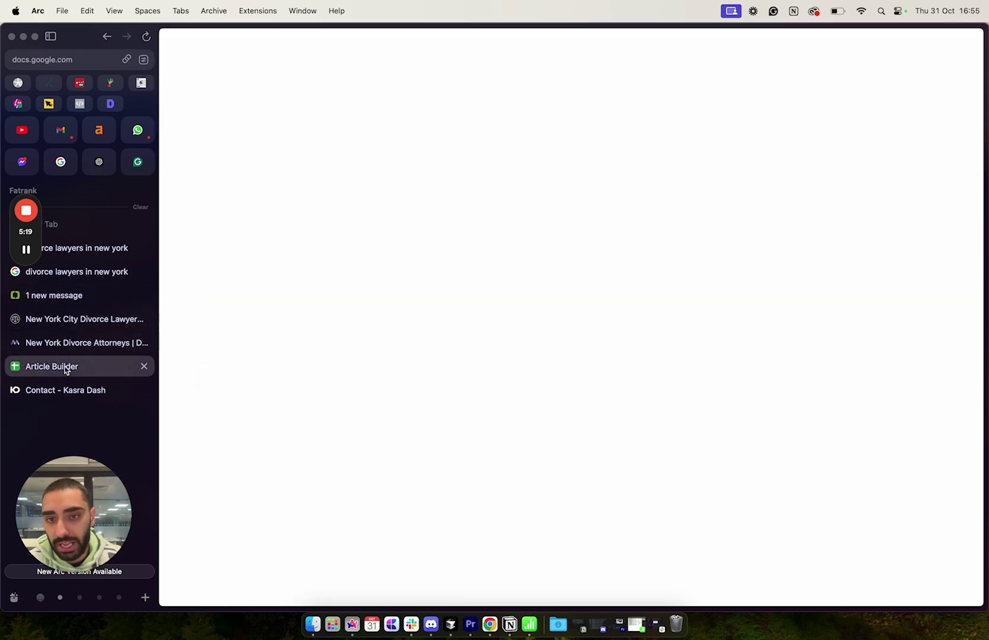
{"action": "left_click_drag", "start_coordinate": [259, 542], "coordinate": [286, 236]}
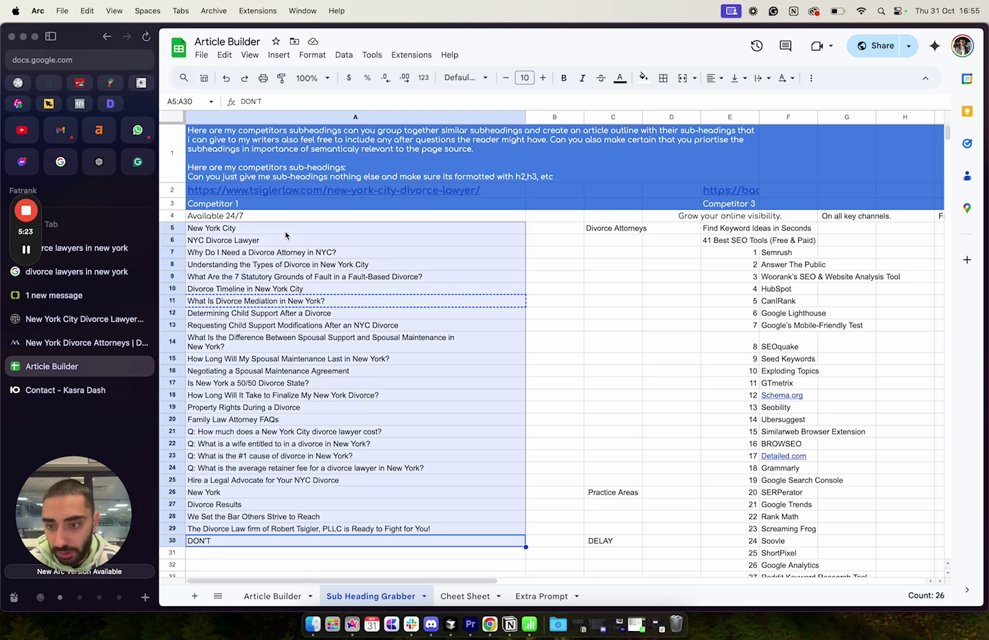
{"action": "left_click", "coordinate": [96, 274]}
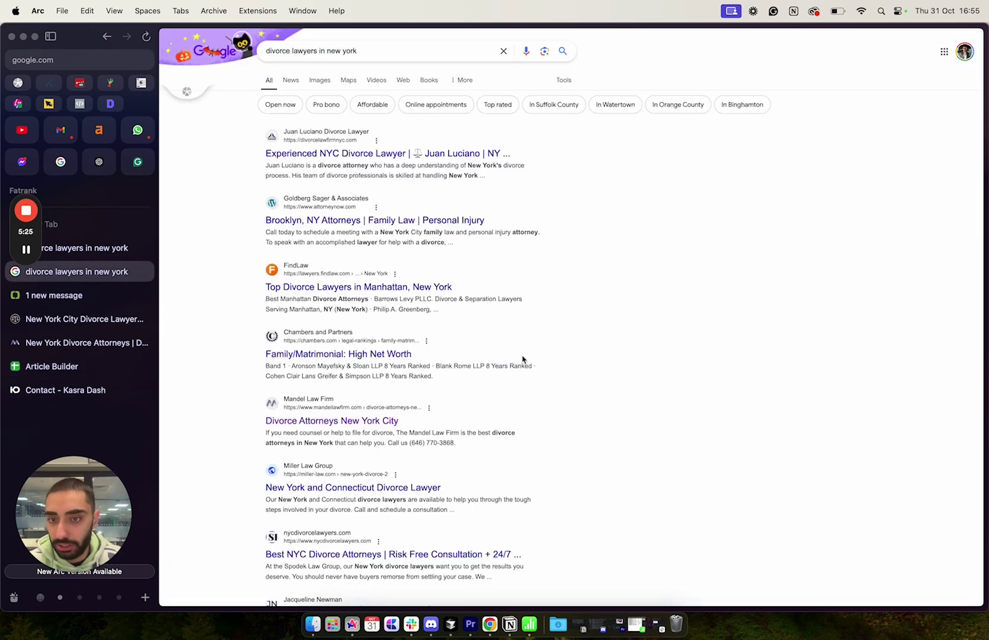
{"action": "left_click", "coordinate": [104, 255]}
- Go to page 2 of the divorce lawyer search results
{"action": "left_click", "coordinate": [215, 344]}
{"action": "scroll", "coordinate": [214, 344], "scroll_direction": "down", "scroll_amount": 5}
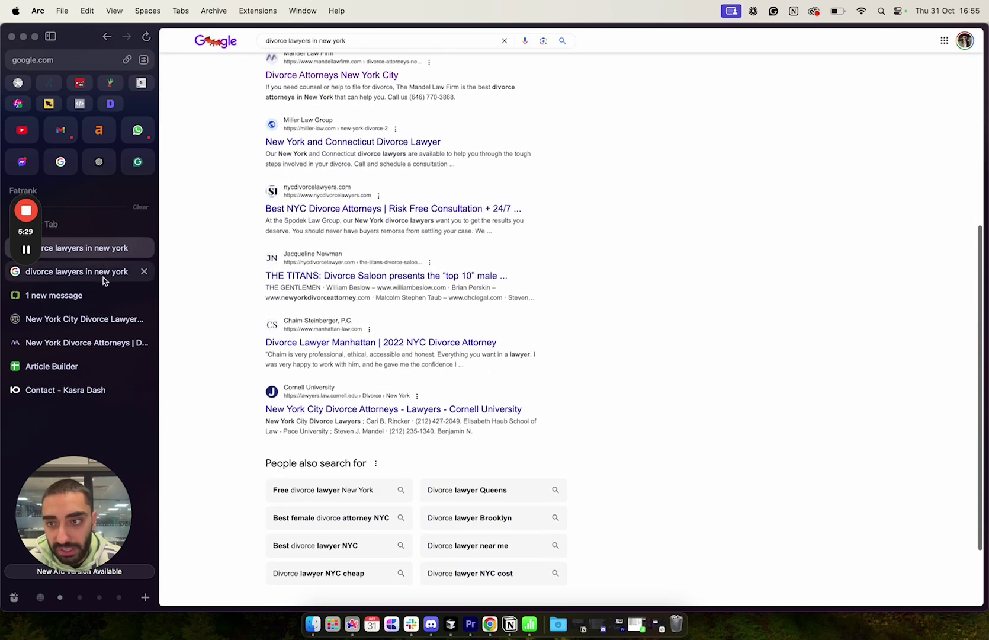
{"action": "left_click", "coordinate": [102, 278]}
{"action": "scroll", "coordinate": [237, 326], "scroll_direction": "down", "scroll_amount": 10}
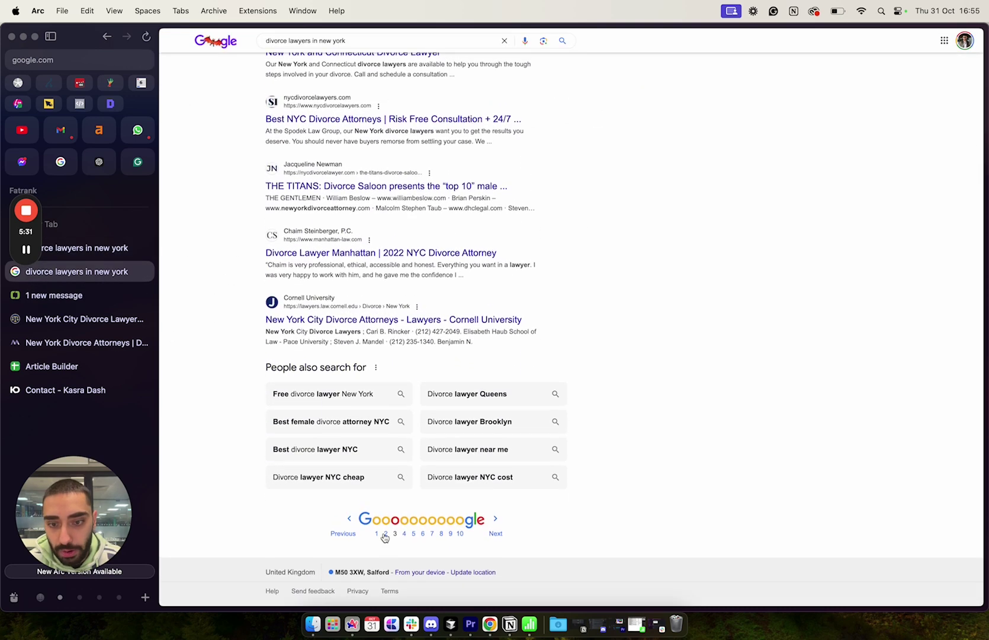
{"action": "left_click", "coordinate": [385, 538]}
{"action": "scroll", "coordinate": [234, 356], "scroll_direction": "down", "scroll_amount": 4}
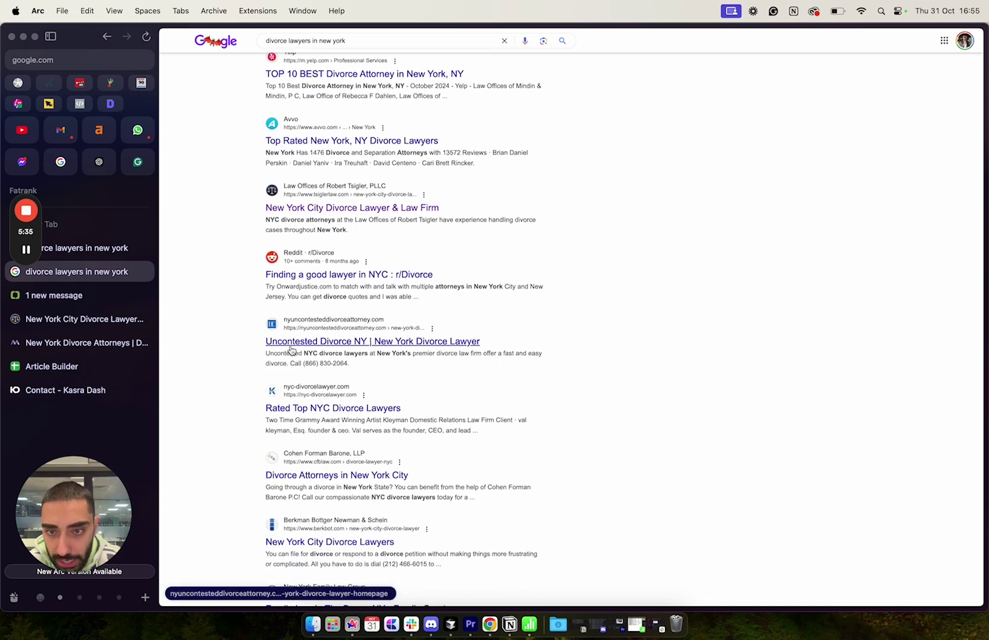
- Open David Centeno Law's 'Uncontested Divorce NY' page and scroll through its sections
{"action": "left_click", "coordinate": [290, 347]}
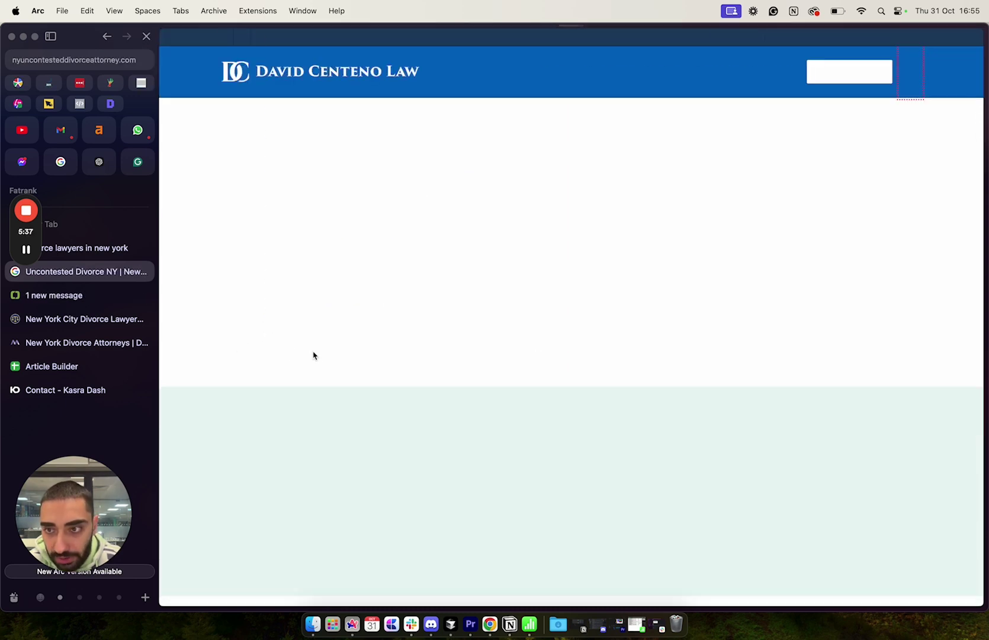
{"action": "scroll", "coordinate": [347, 393], "scroll_direction": "down", "scroll_amount": 5}
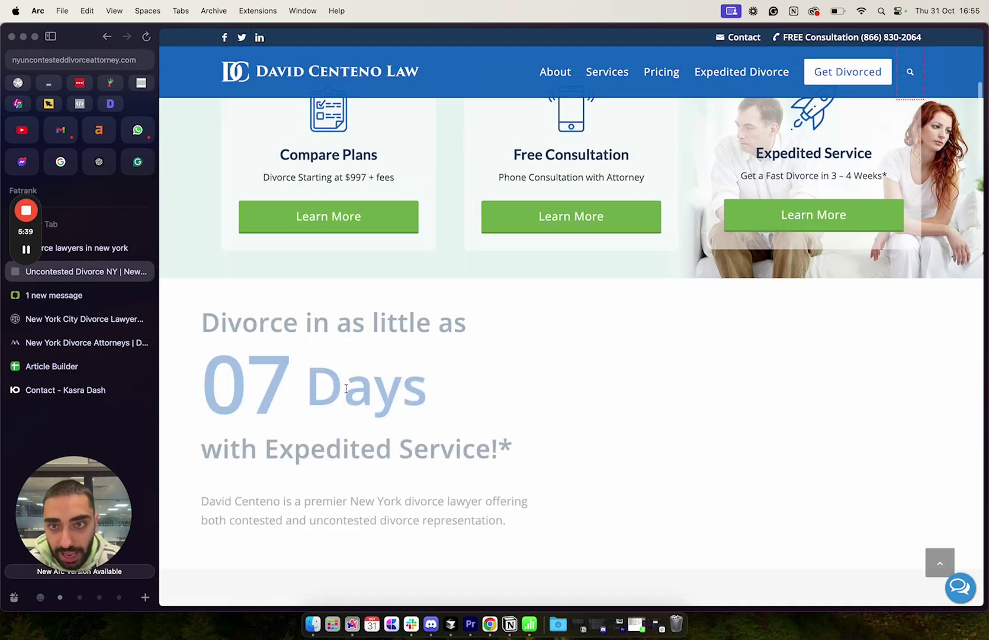
{"action": "scroll", "coordinate": [463, 327], "scroll_direction": "down", "scroll_amount": 20}
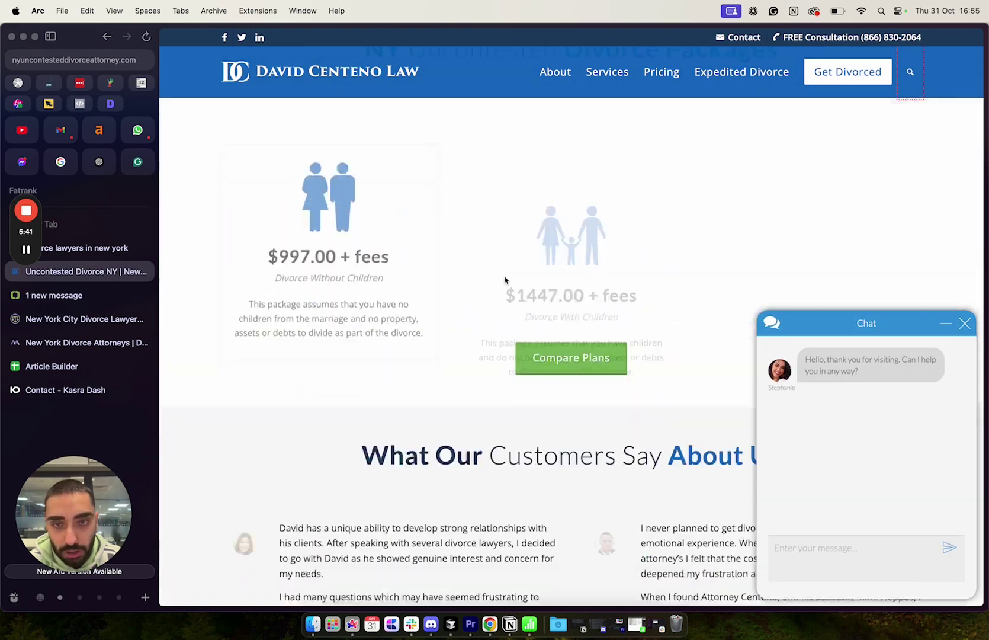
{"action": "scroll", "coordinate": [506, 280], "scroll_direction": "down", "scroll_amount": 20}
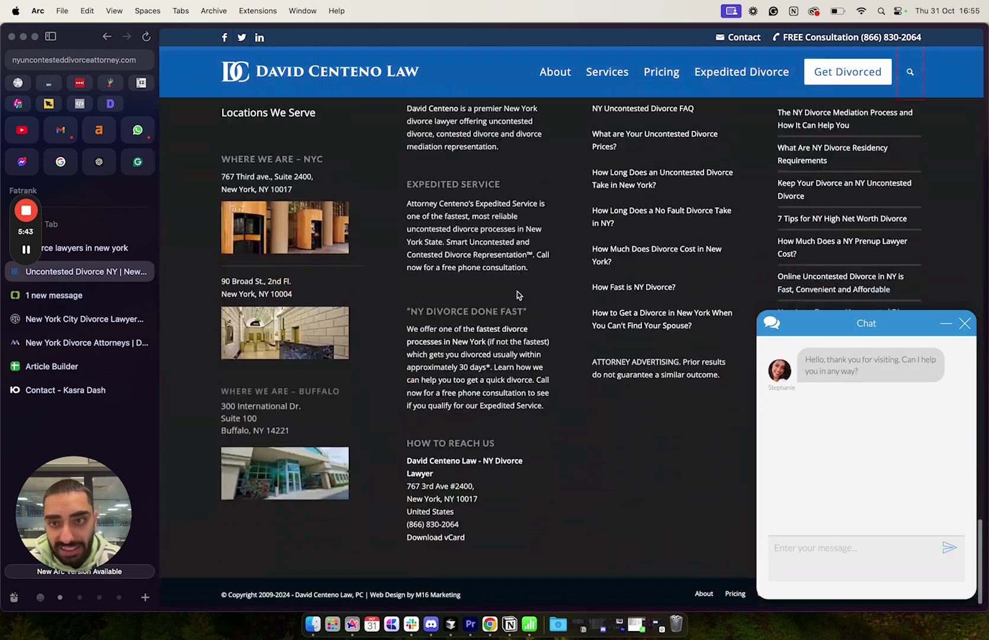
{"action": "scroll", "coordinate": [574, 341], "scroll_direction": "up", "scroll_amount": 20}
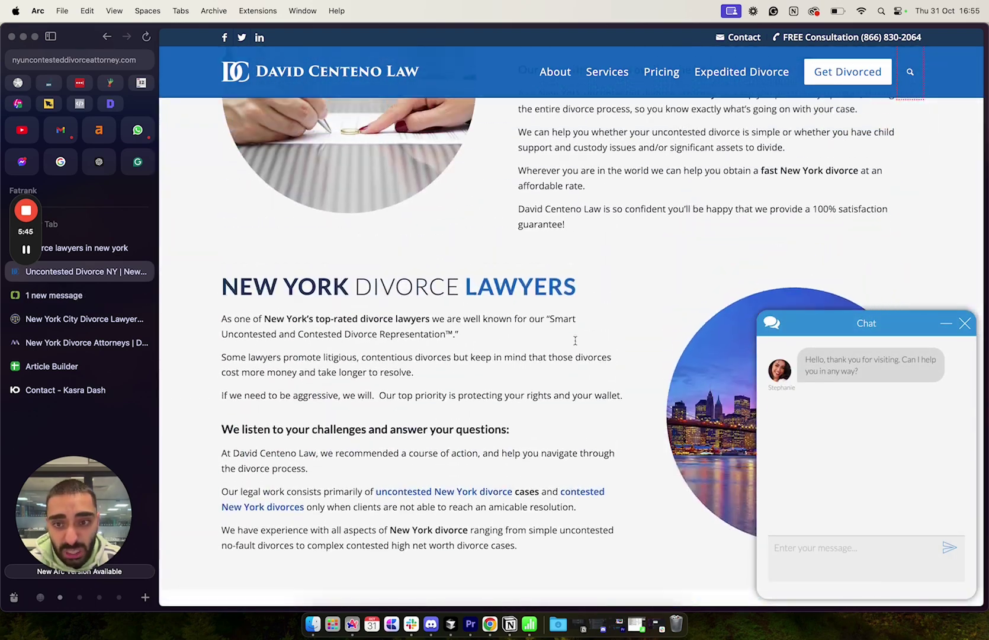
{"action": "scroll", "coordinate": [574, 341], "scroll_direction": "up", "scroll_amount": 8}
{"action": "left_click", "coordinate": [965, 323]}
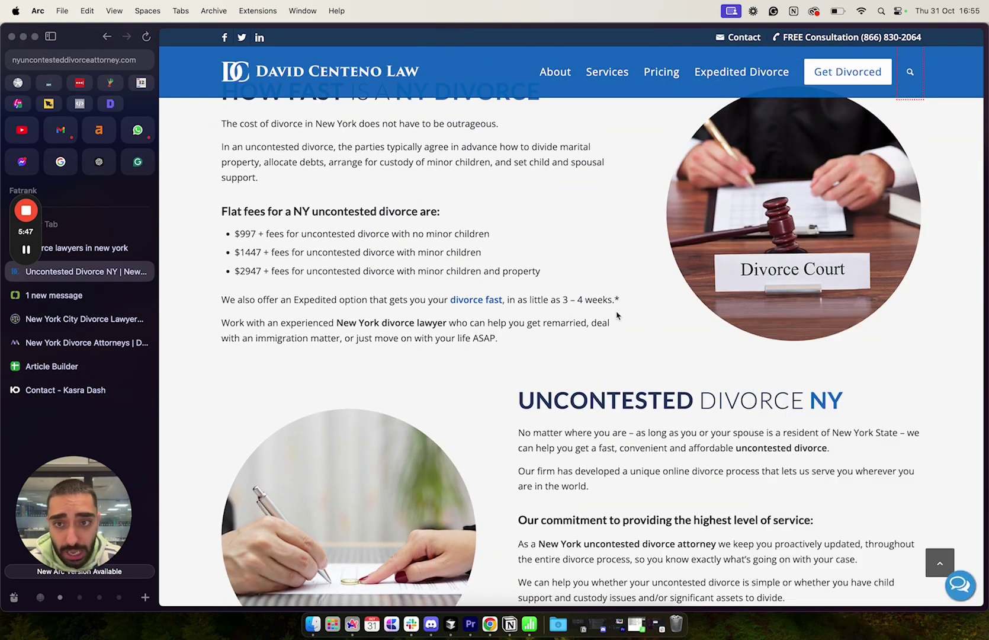
{"action": "scroll", "coordinate": [615, 314], "scroll_direction": "up", "scroll_amount": 5}
{"action": "scroll", "coordinate": [601, 383], "scroll_direction": "left", "scroll_amount": 3}
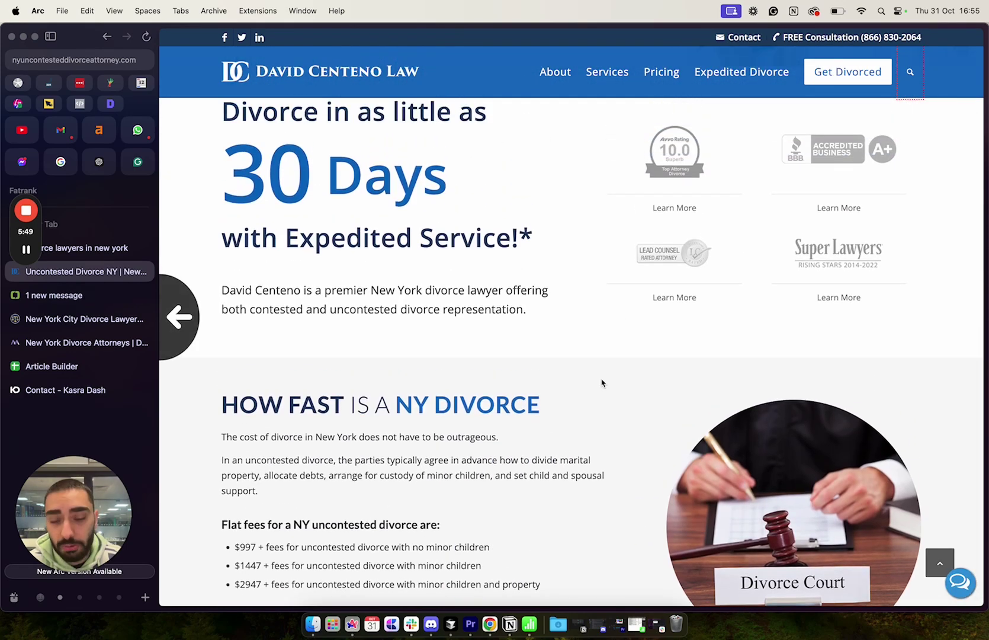
- Open Cohen Forman Barone's 'Divorce Attorneys in New York City' page, copy its URL, and return to the spreadsheet
{"action": "scroll", "coordinate": [455, 432], "scroll_direction": "left", "scroll_amount": 5}
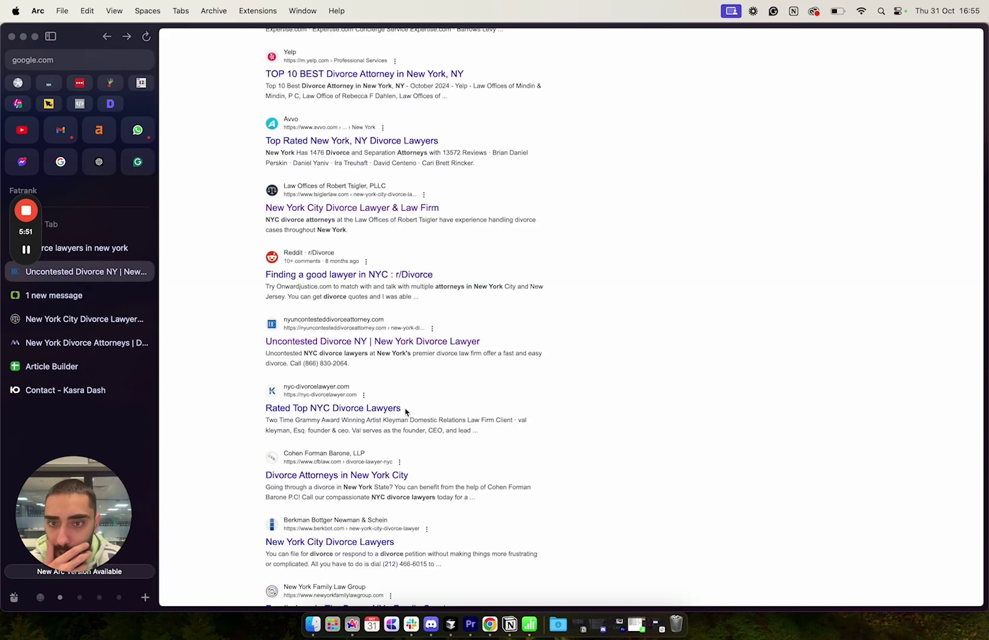
{"action": "scroll", "coordinate": [395, 463], "scroll_direction": "down", "scroll_amount": 1}
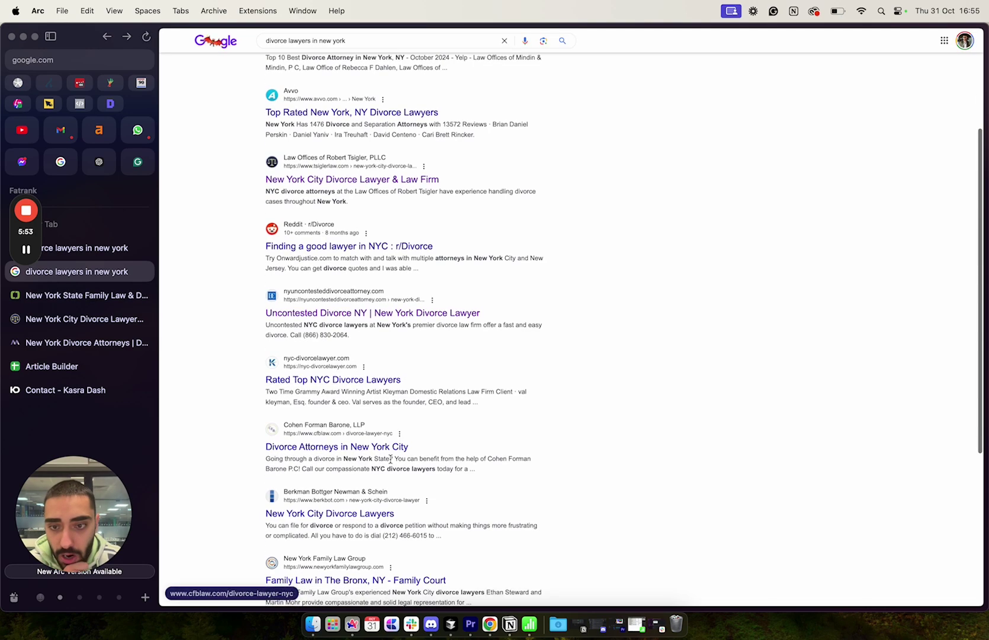
{"action": "left_click", "coordinate": [350, 448]}
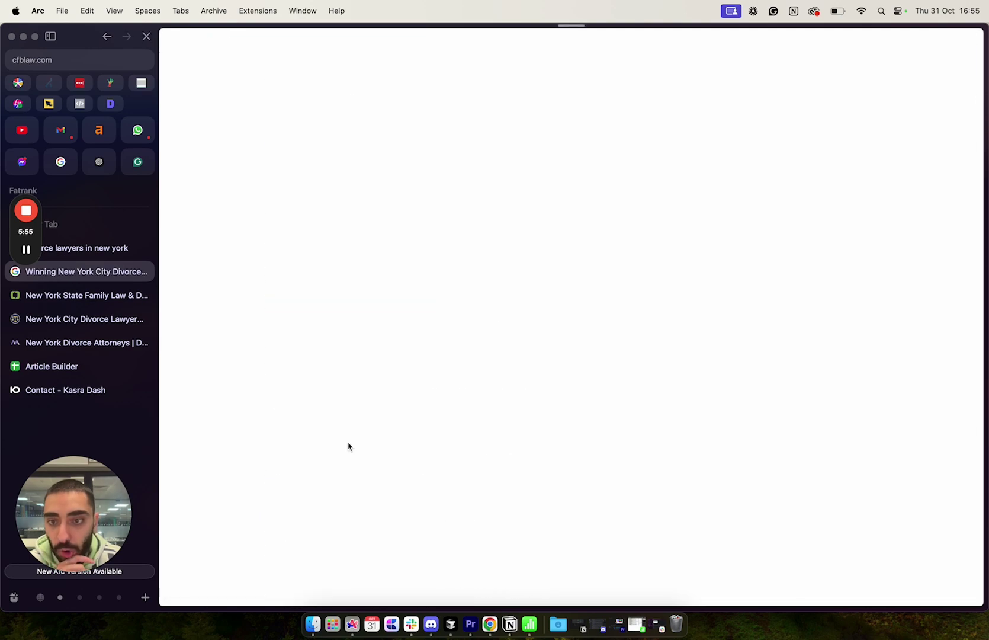
{"action": "scroll", "coordinate": [347, 447], "scroll_direction": "down", "scroll_amount": 10}
{"action": "scroll", "coordinate": [337, 453], "scroll_direction": "down", "scroll_amount": 20}
{"action": "scroll", "coordinate": [333, 467], "scroll_direction": "down", "scroll_amount": 5}
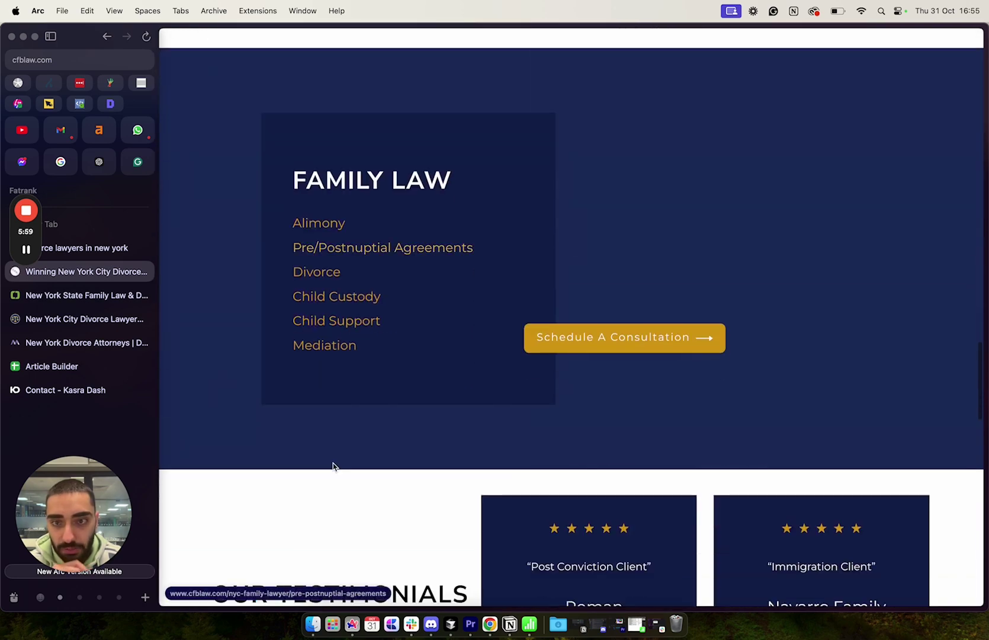
{"action": "key", "text": "super+shift+c"}
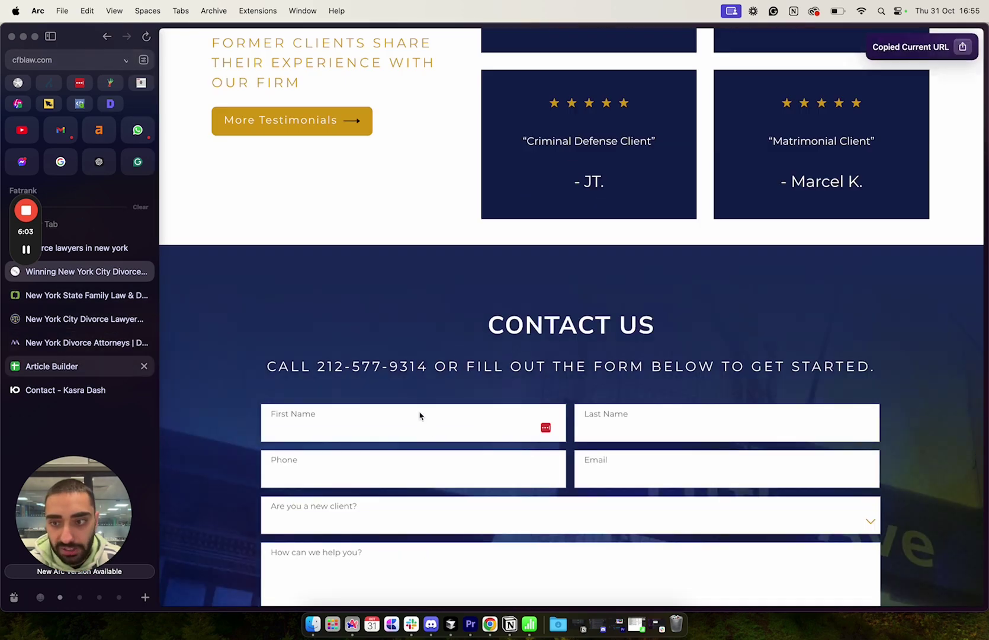
{"action": "key", "text": "ctrl+Tab"}
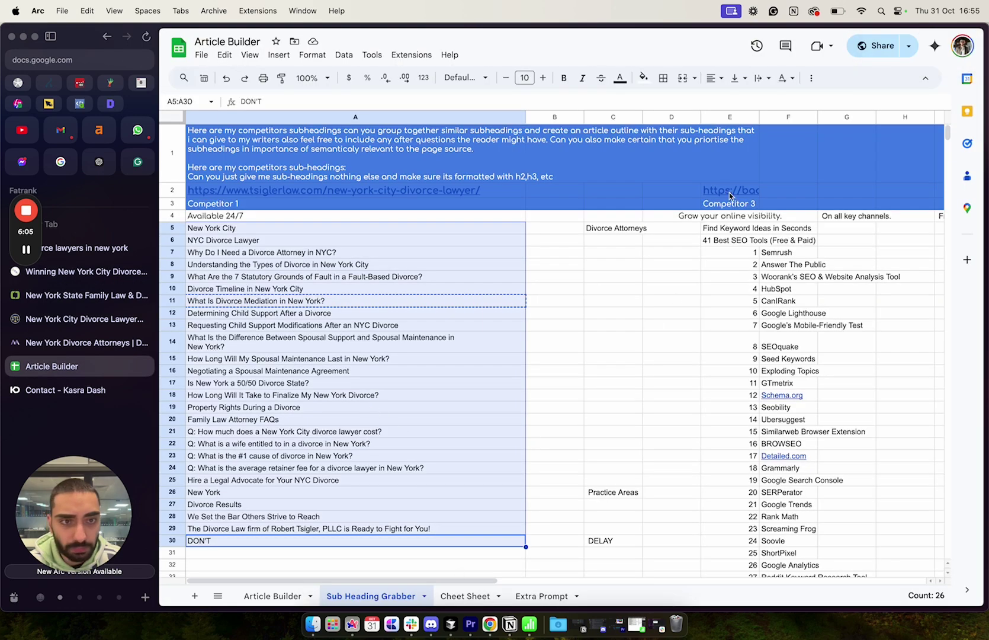
- Replace competitor 3's URL in E2 with the copied cfblaw.com address
{"action": "left_click", "coordinate": [728, 191]}
{"action": "triple_click", "coordinate": [359, 102]}
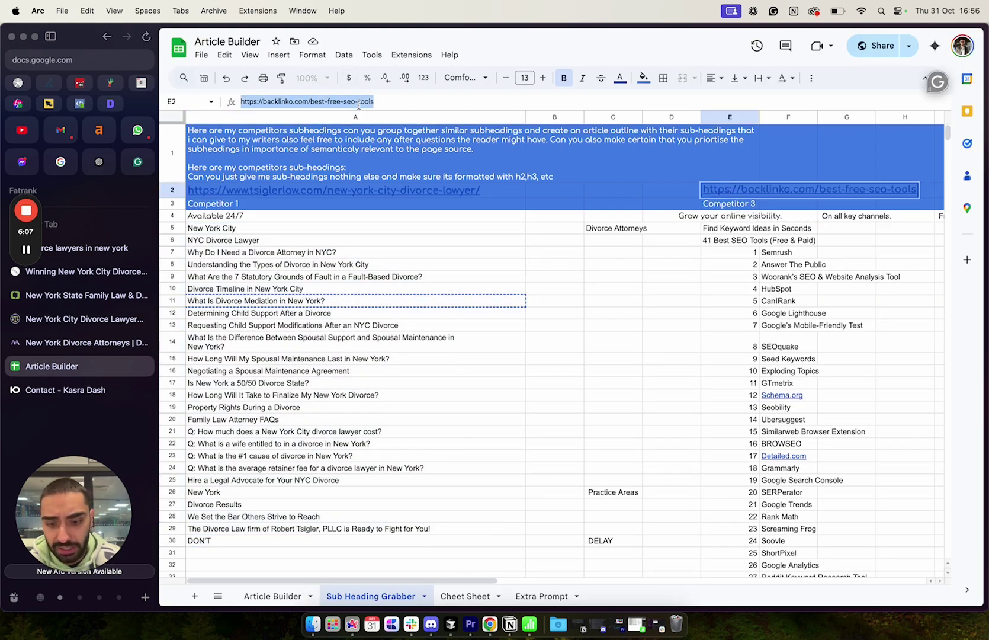
{"action": "key", "text": "super+v"}
{"action": "key", "text": "Return"}
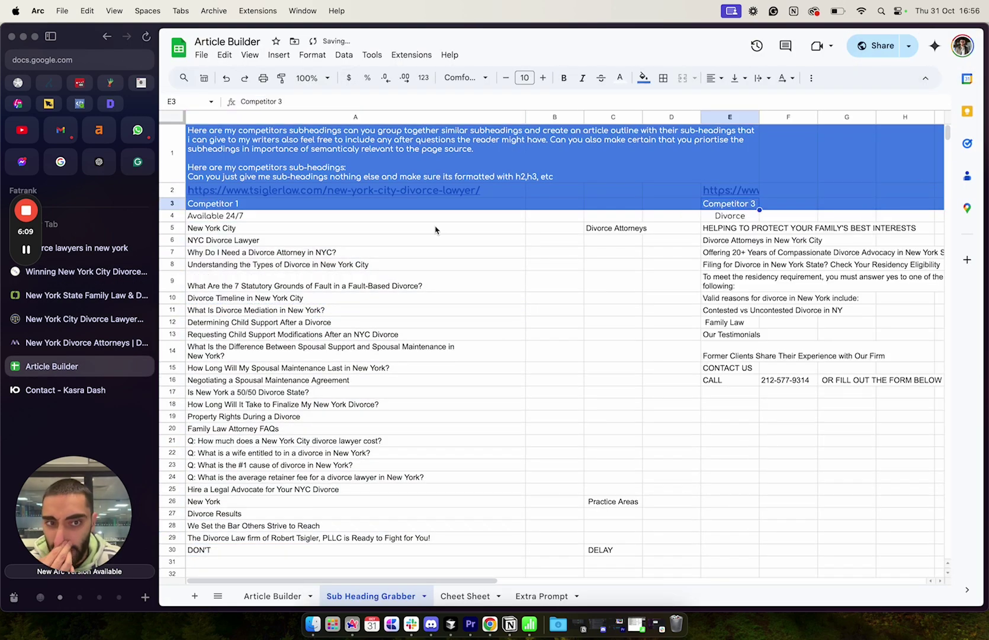
- Select the prompt and all competitor subheadings in A1:E30
{"action": "scroll", "coordinate": [702, 483], "scroll_direction": "down", "scroll_amount": 2}
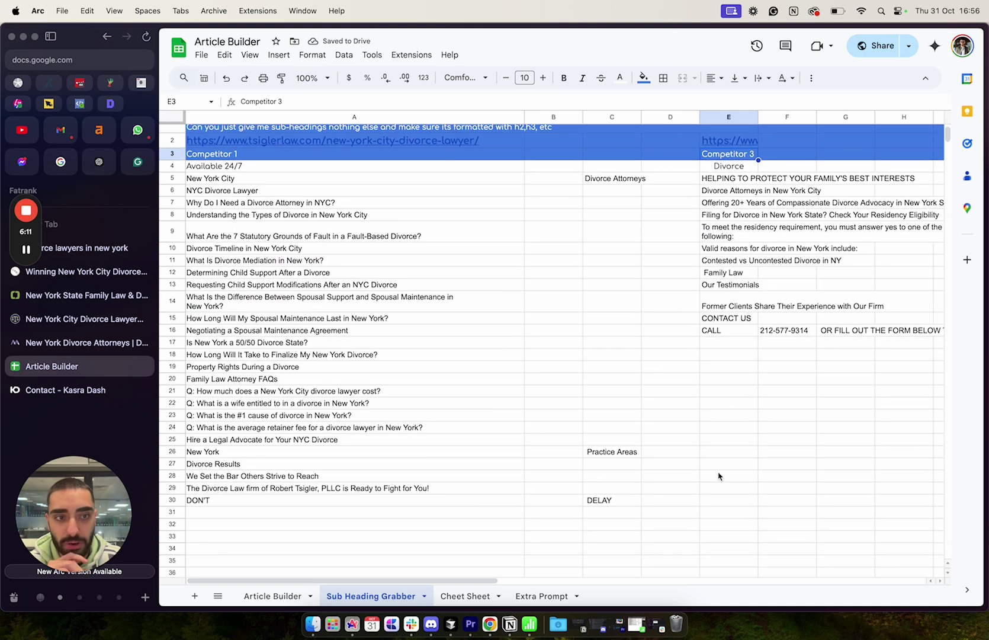
{"action": "scroll", "coordinate": [711, 478], "scroll_direction": "right", "scroll_amount": 2}
{"action": "scroll", "coordinate": [720, 475], "scroll_direction": "left", "scroll_amount": 3}
{"action": "scroll", "coordinate": [720, 475], "scroll_direction": "down", "scroll_amount": 2}
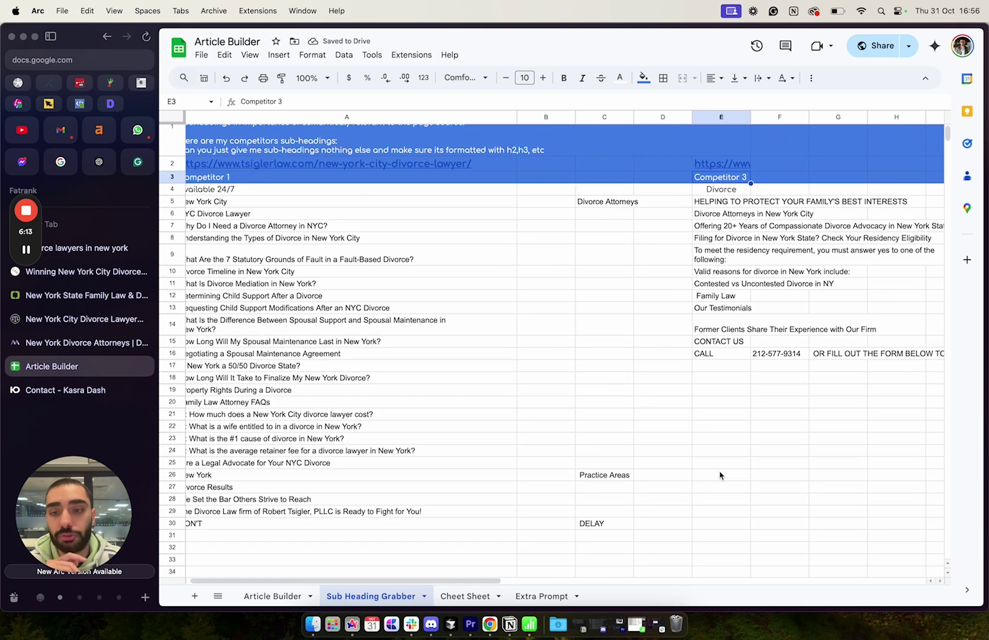
{"action": "scroll", "coordinate": [282, 248], "scroll_direction": "up", "scroll_amount": 2}
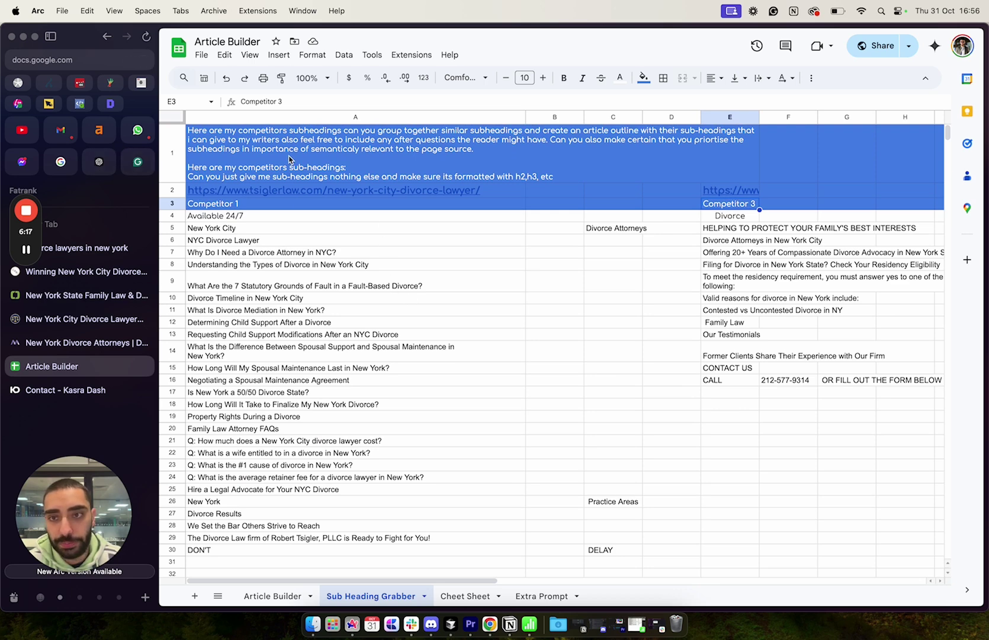
{"action": "left_click_drag", "start_coordinate": [289, 159], "coordinate": [646, 524]}
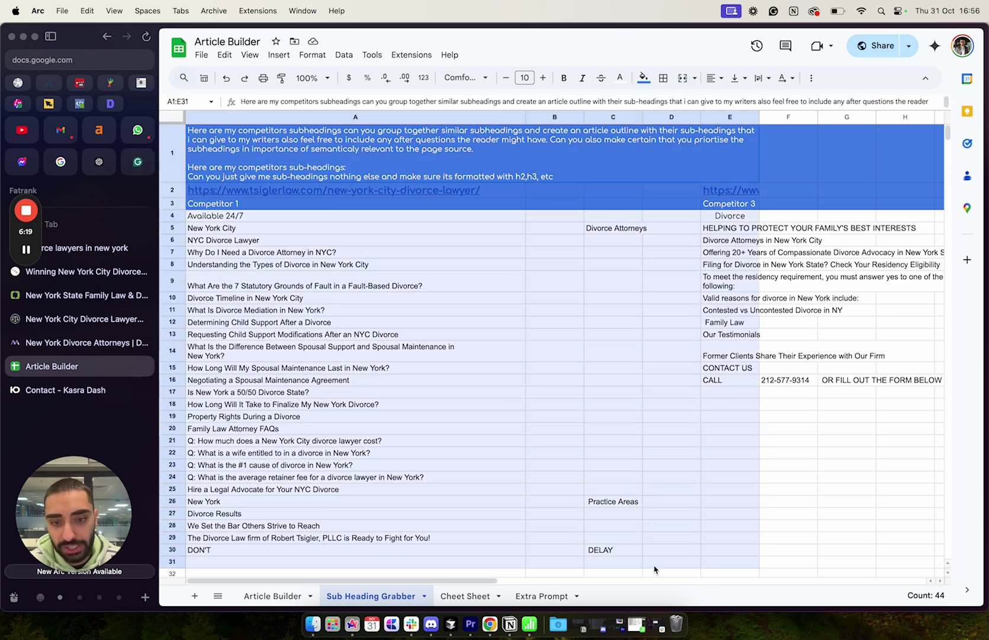
{"action": "left_click_drag", "start_coordinate": [659, 566], "coordinate": [667, 556]}
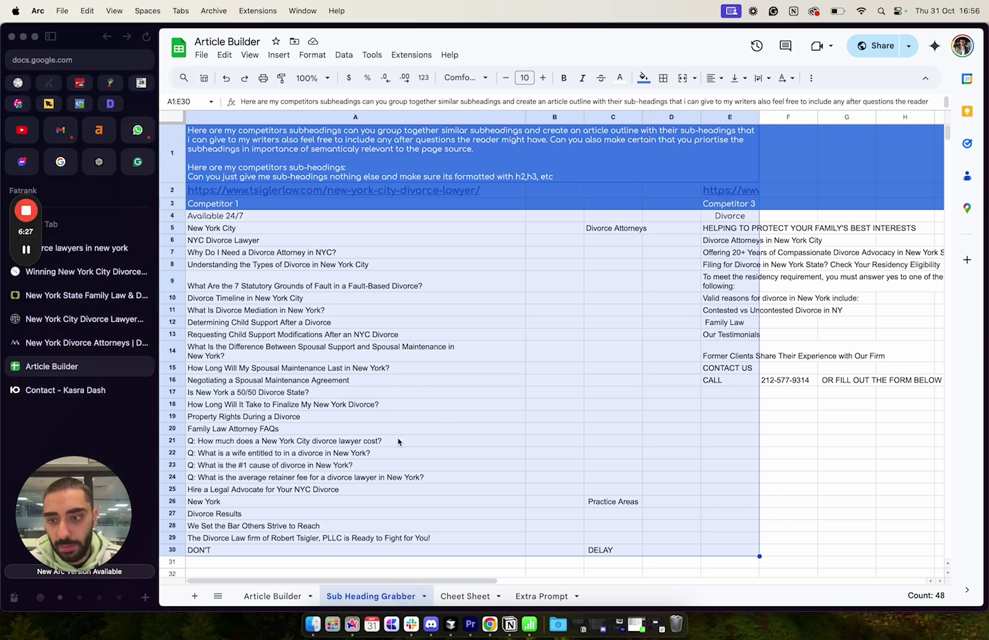
- Send ChatGPT the prompt containing the competitors' subheadings to request an outline
{"action": "left_click", "coordinate": [96, 165]}
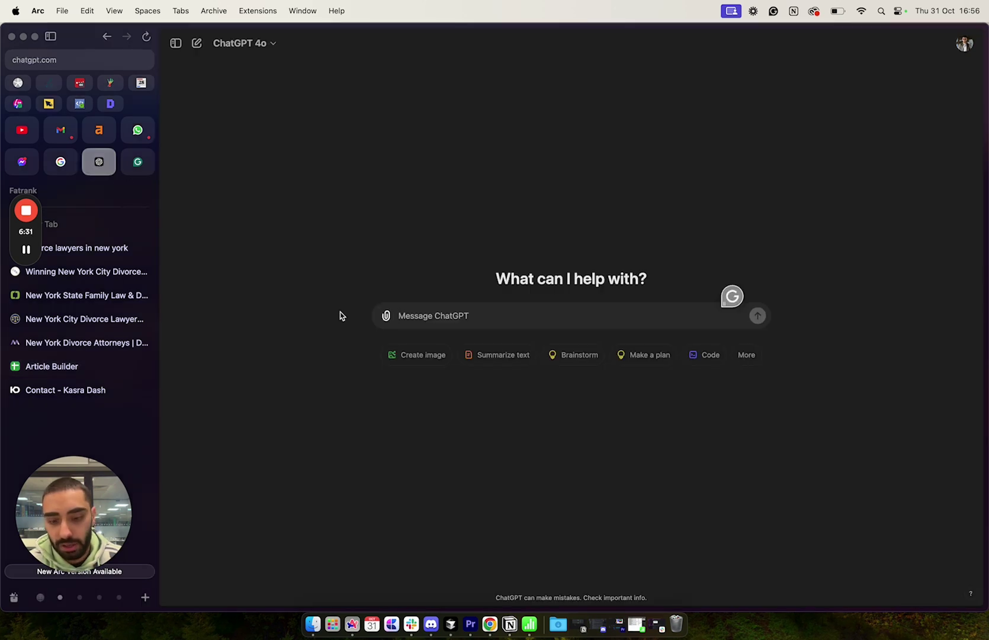
{"action": "key", "text": "super+v"}
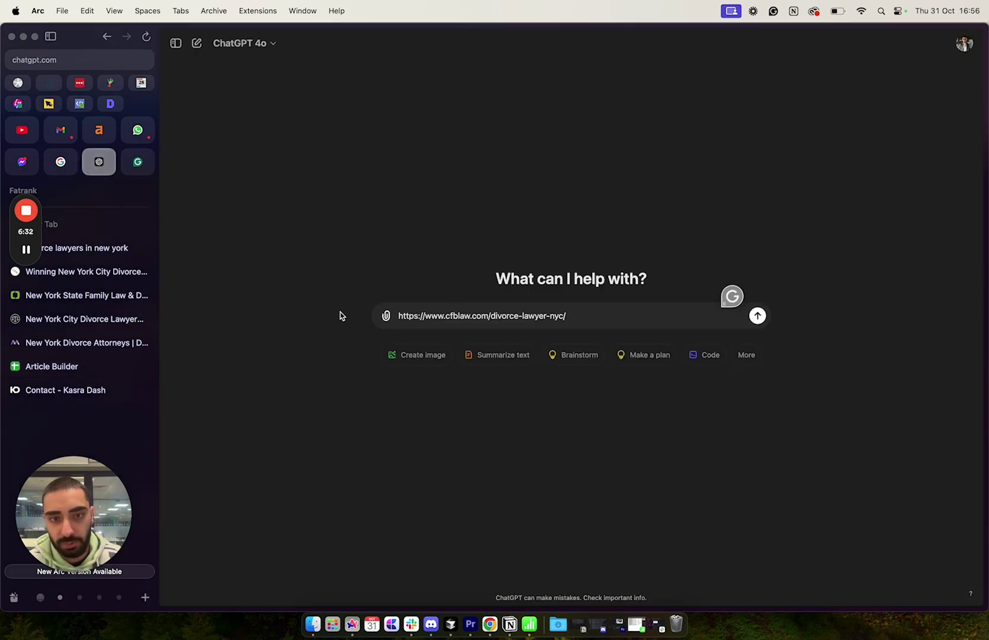
{"action": "left_click", "coordinate": [63, 366]}
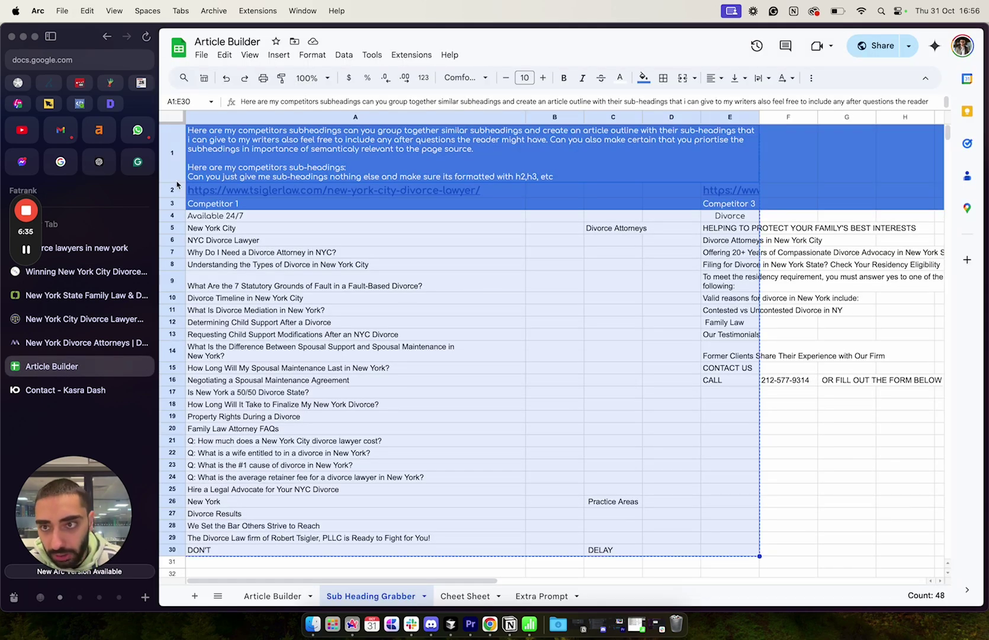
{"action": "left_click", "coordinate": [107, 171]}
{"action": "key", "text": "super+a"}
{"action": "key", "text": "super+v"}
{"action": "left_click", "coordinate": [758, 377]}
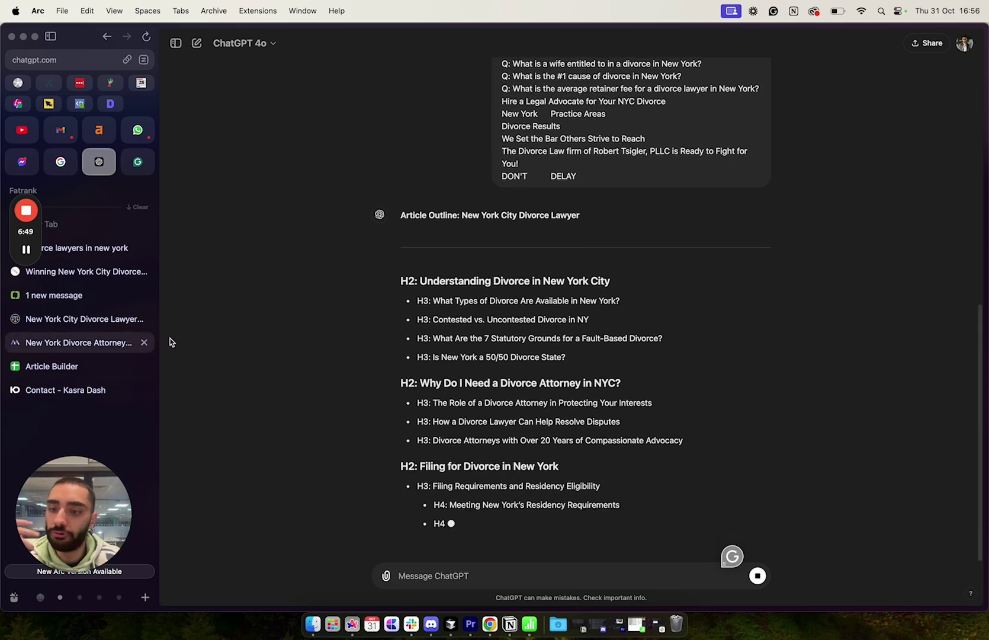
- Look over the Mandel Law Firm competitor page
{"action": "left_click", "coordinate": [118, 342]}
{"action": "scroll", "coordinate": [634, 367], "scroll_direction": "down", "scroll_amount": 5}
{"action": "scroll", "coordinate": [631, 366], "scroll_direction": "up", "scroll_amount": 3}
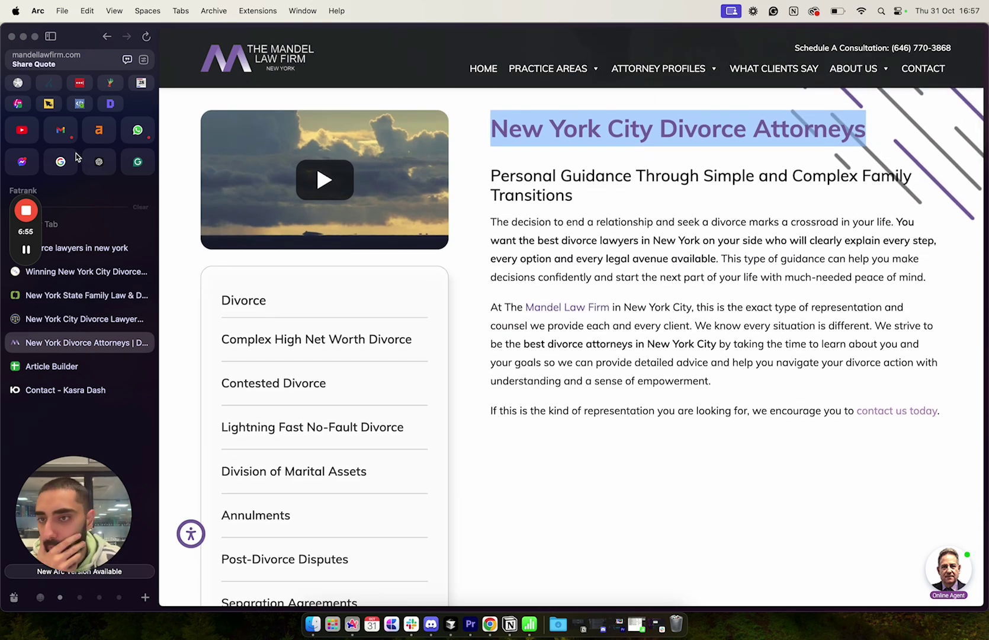
- Select the generated H2/H3 headings in ChatGPT's divorce lawyer outline
{"action": "left_click", "coordinate": [99, 165]}
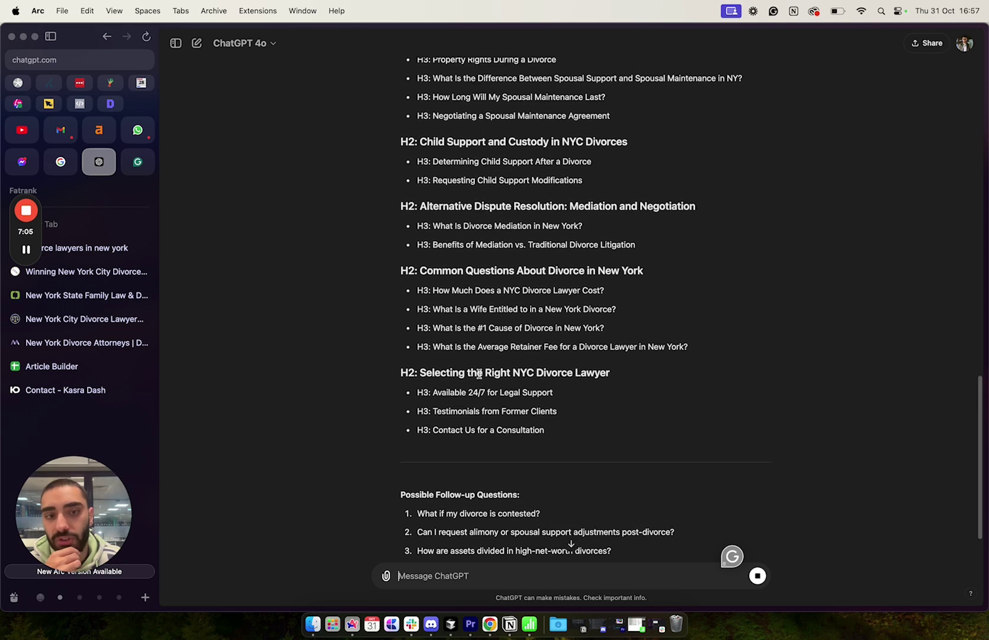
{"action": "scroll", "coordinate": [480, 375], "scroll_direction": "up", "scroll_amount": 5}
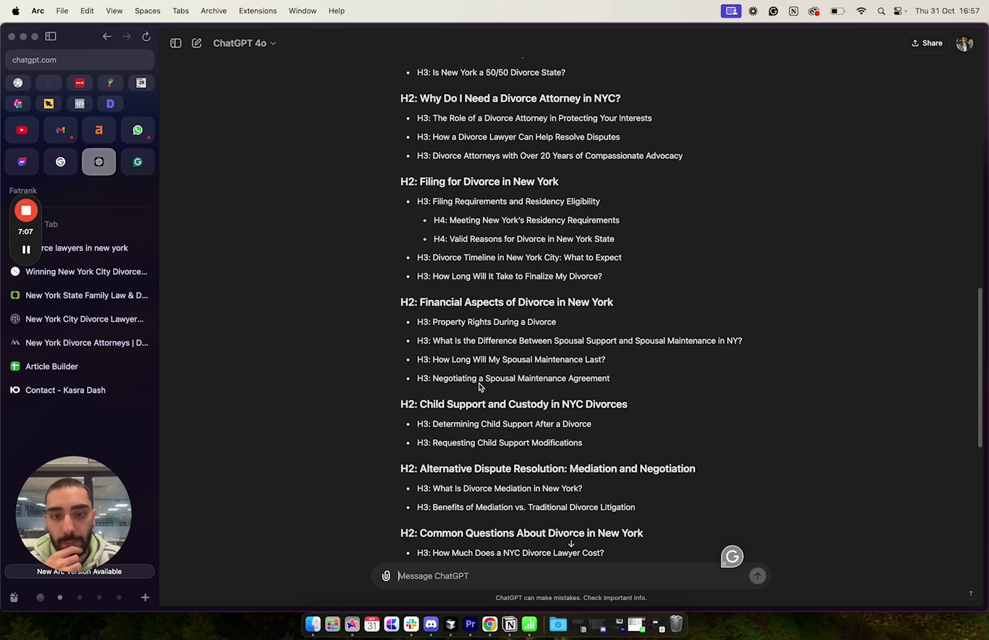
{"action": "left_click_drag", "start_coordinate": [428, 311], "coordinate": [615, 313]}
{"action": "scroll", "coordinate": [567, 342], "scroll_direction": "up", "scroll_amount": 1}
{"action": "scroll", "coordinate": [566, 339], "scroll_direction": "up", "scroll_amount": 3}
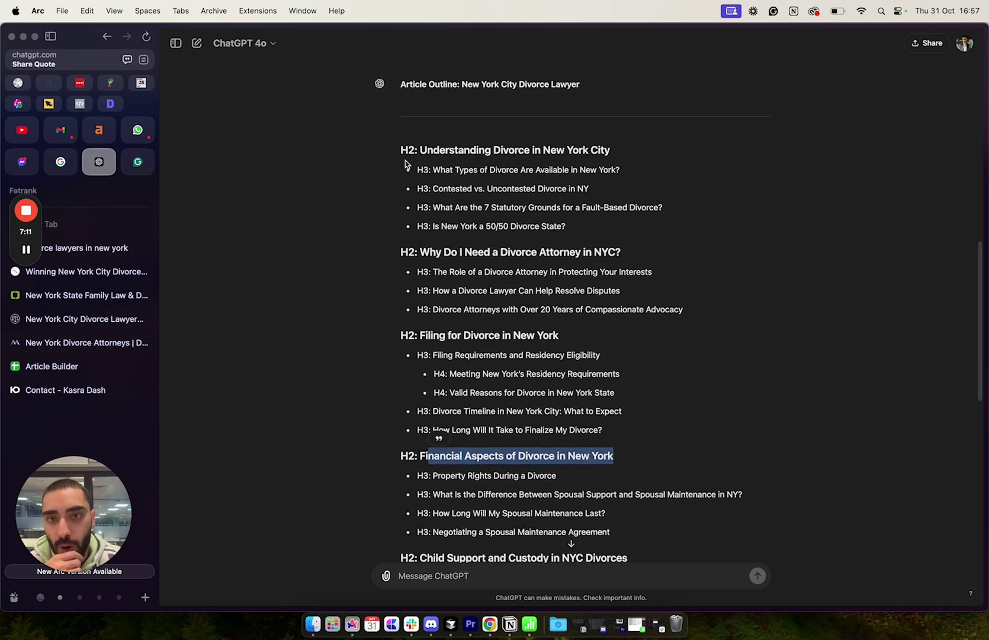
{"action": "left_click_drag", "start_coordinate": [402, 152], "coordinate": [545, 409]}
{"action": "key", "text": "super+c"}
{"action": "scroll", "coordinate": [482, 323], "scroll_direction": "down", "scroll_amount": 9}
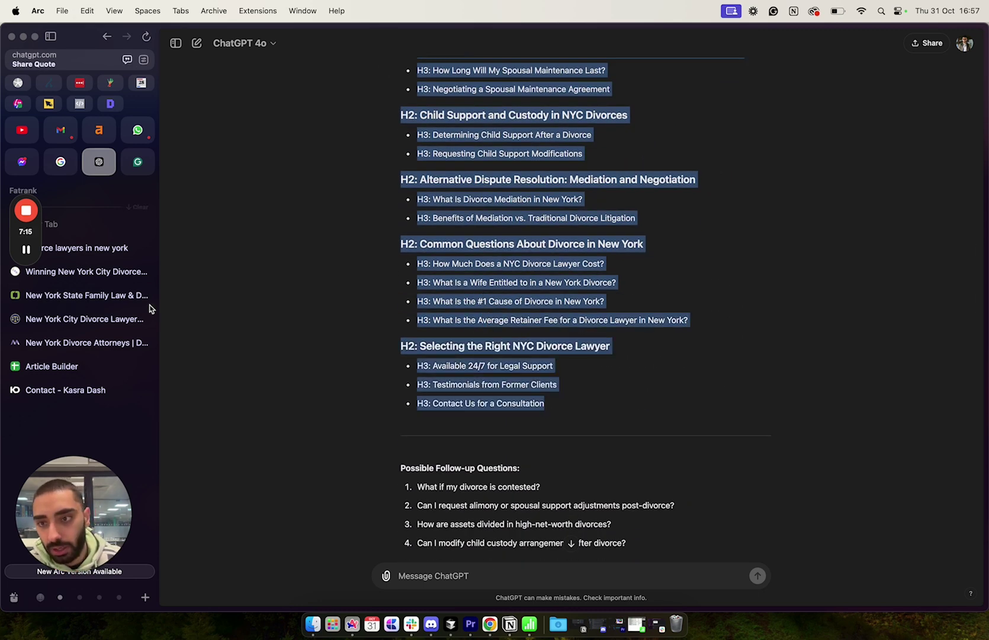
- Paste the divorce H2/H3 outline into Sub Headings B6 and clear the old Wikipedia source in B7
{"action": "left_click", "coordinate": [98, 372]}
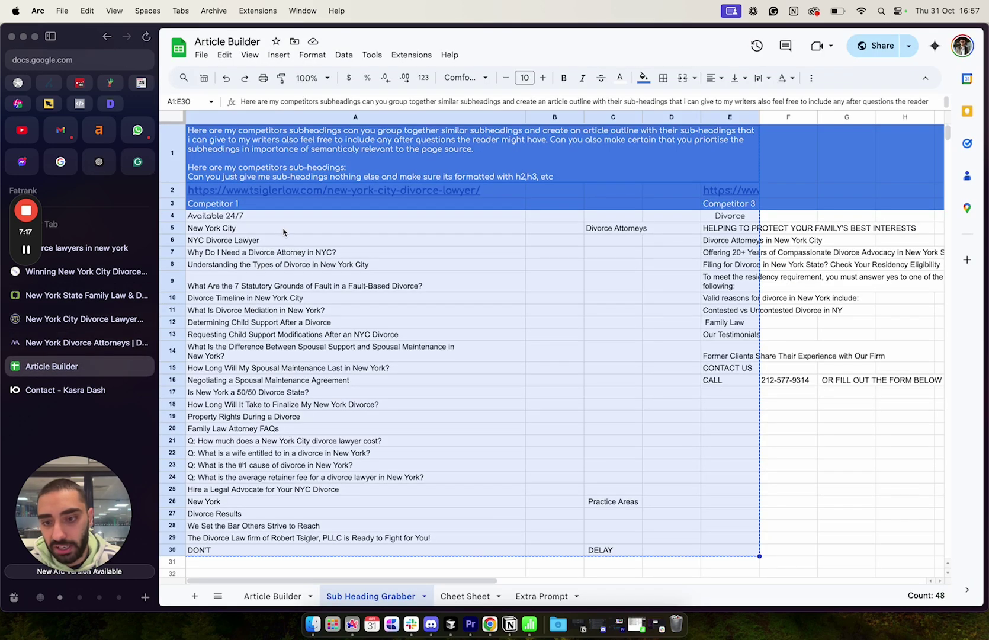
{"action": "left_click", "coordinate": [265, 605]}
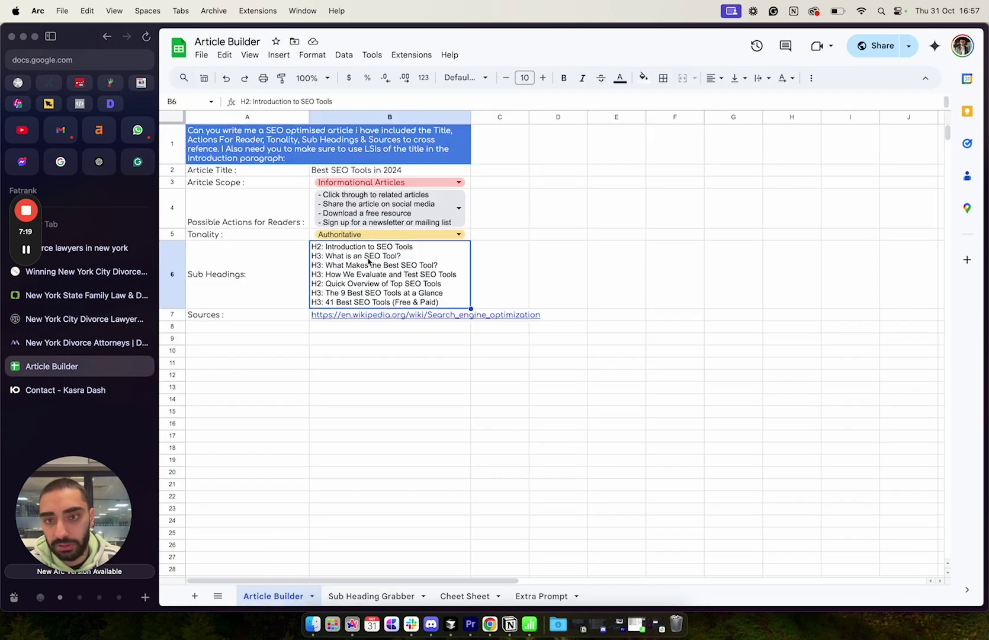
{"action": "left_click", "coordinate": [368, 256]}
{"action": "triple_click", "coordinate": [368, 257]}
{"action": "key", "text": "super+v"}
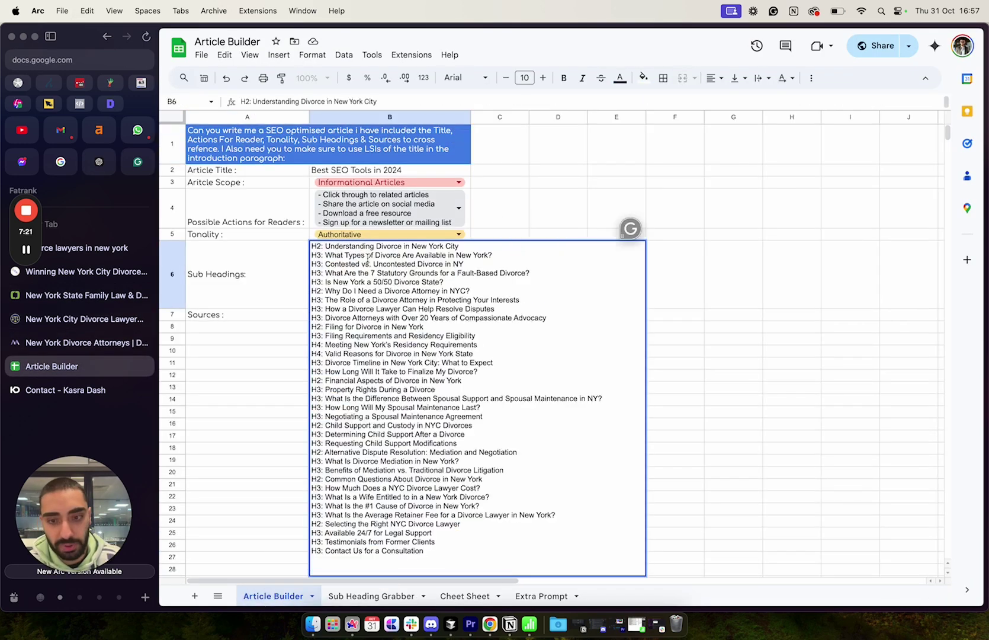
{"action": "key", "text": "Return"}
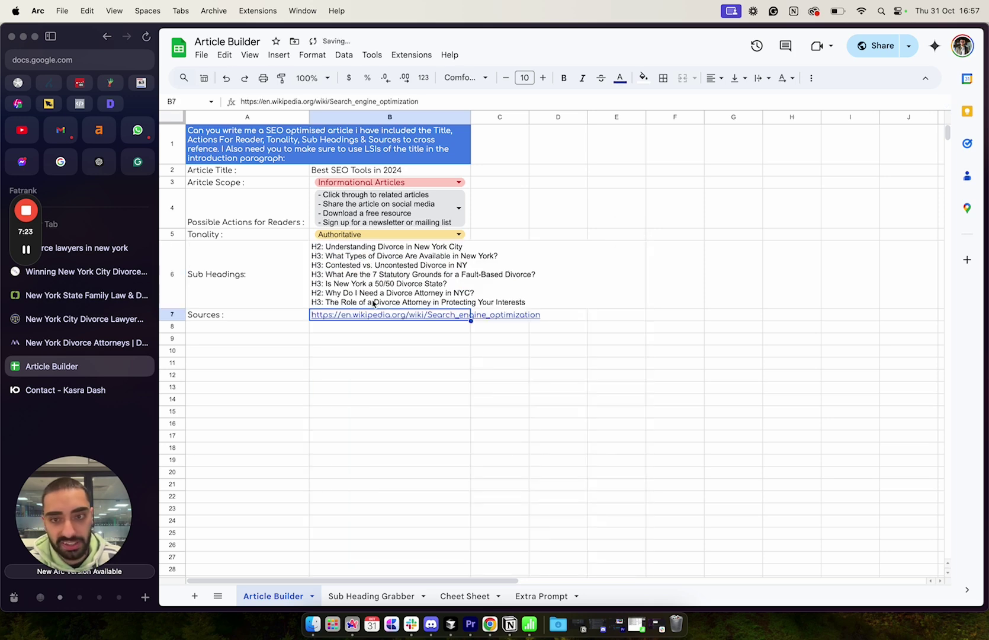
{"action": "key", "text": "BackSpace"}
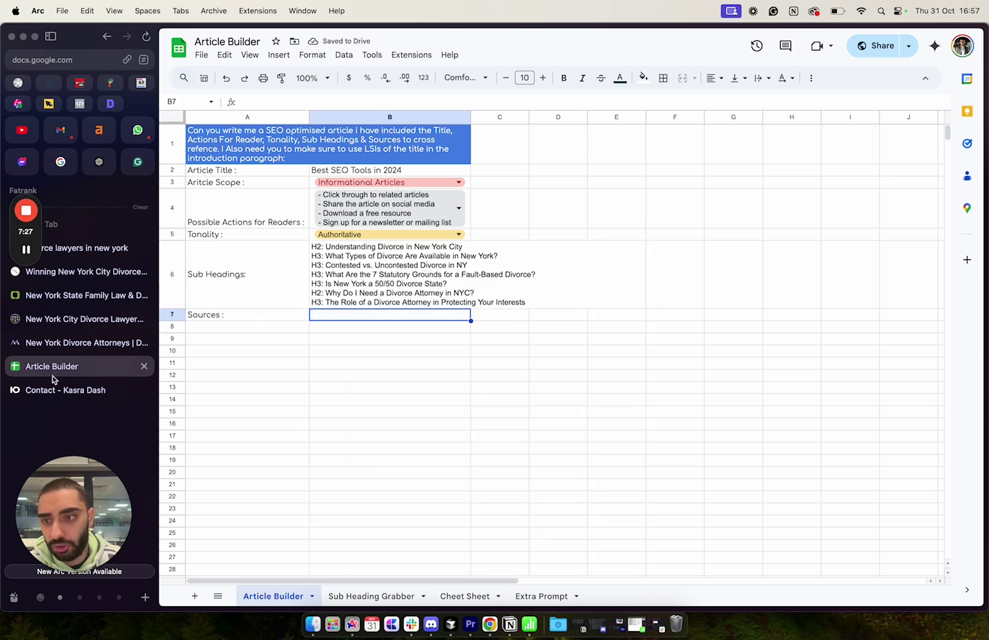
- Search 'divorce', copy the Wikipedia Divorce article URL, and paste it into Sources cell B7
{"action": "left_click", "coordinate": [98, 231]}
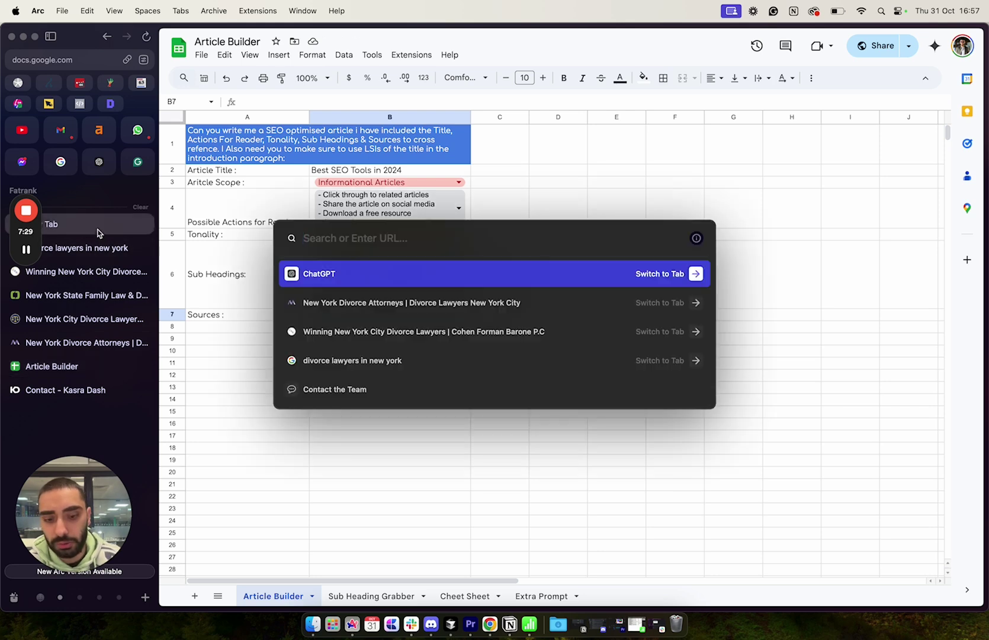
{"action": "type", "text": "divorce"}
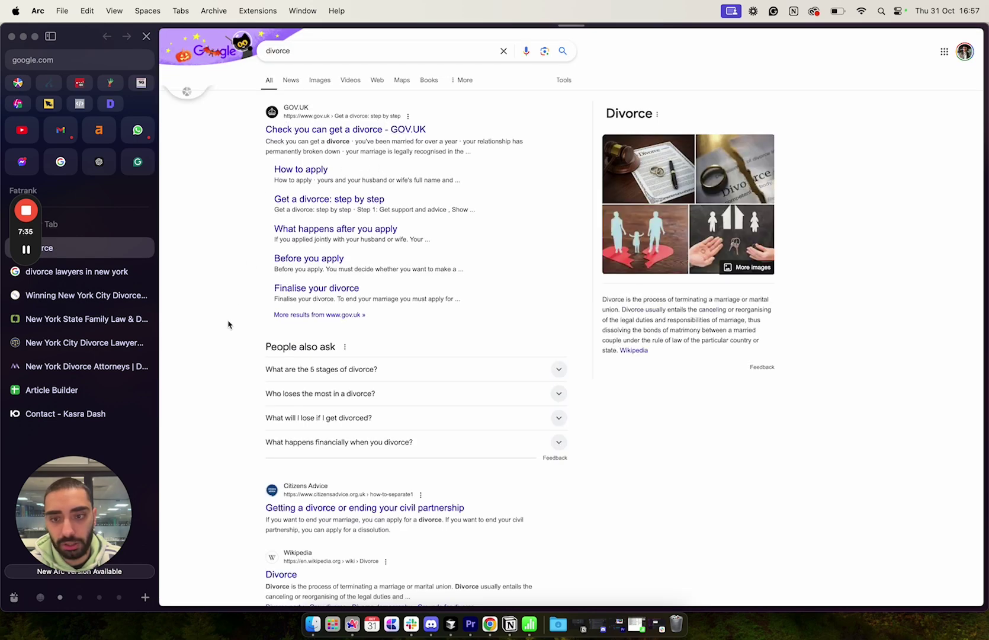
{"action": "scroll", "coordinate": [228, 325], "scroll_direction": "down", "scroll_amount": 3}
{"action": "left_click", "coordinate": [281, 462]}
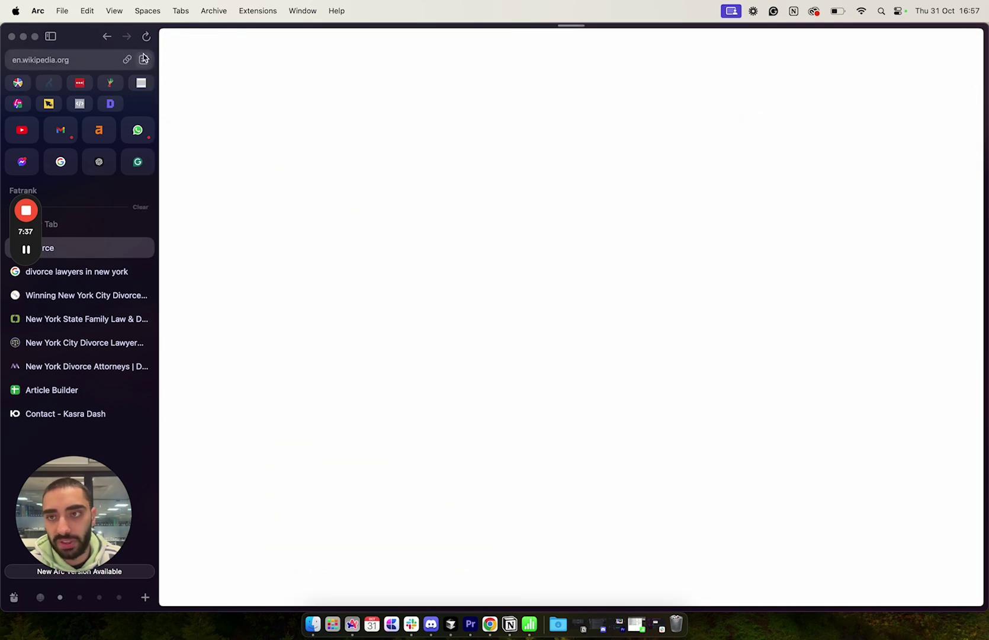
{"action": "key", "text": "super+shift+c"}
{"action": "left_click", "coordinate": [58, 391]}
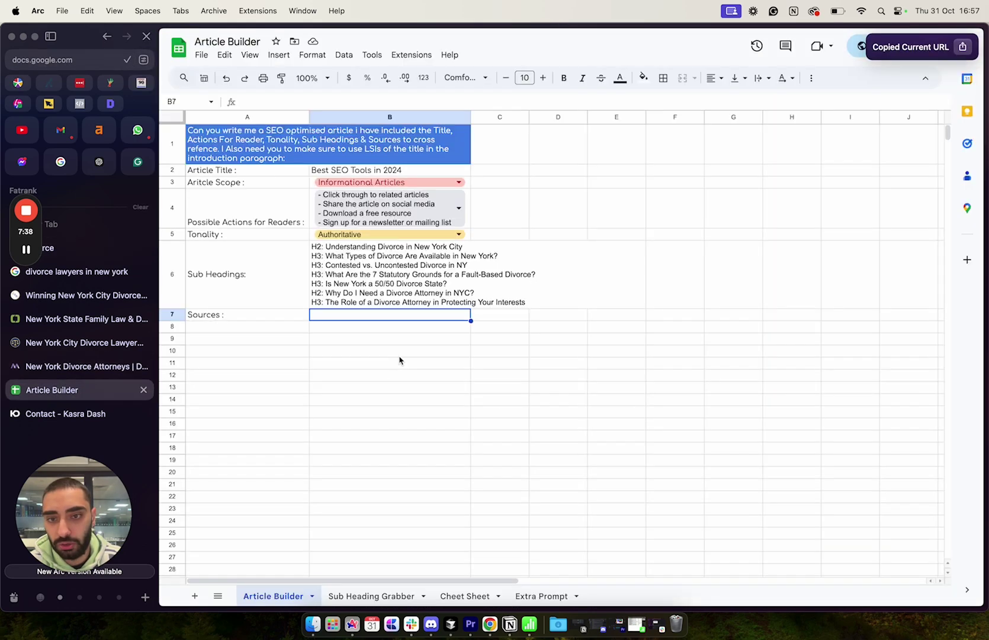
{"action": "double_click", "coordinate": [354, 316]}
{"action": "key", "text": "super+v"}
- Commit the source link, set Tonality to Informative, and pick the consultation-focused reader actions
{"action": "key", "text": "Return"}
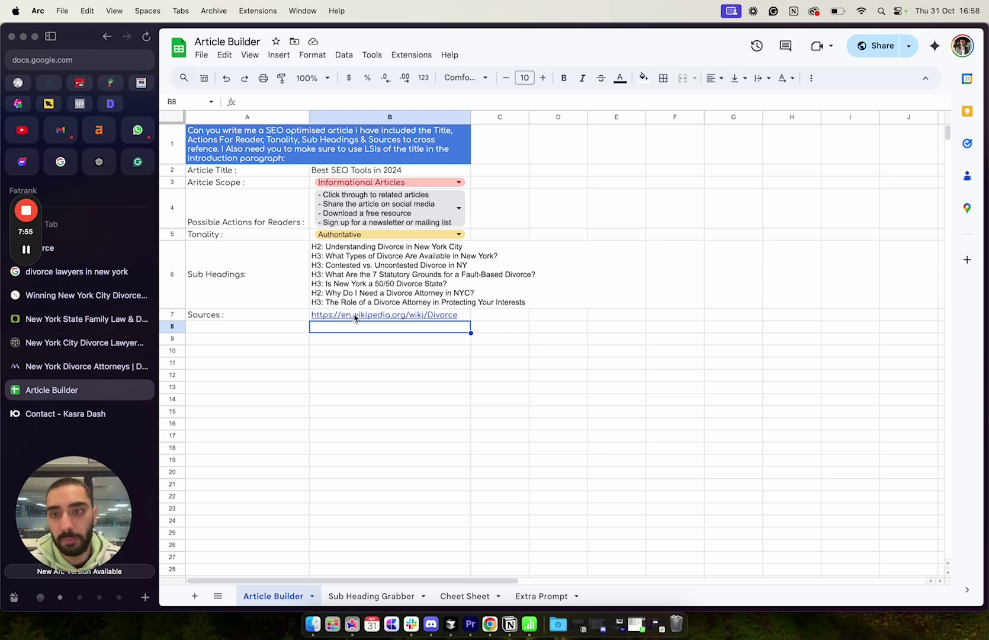
{"action": "double_click", "coordinate": [340, 235]}
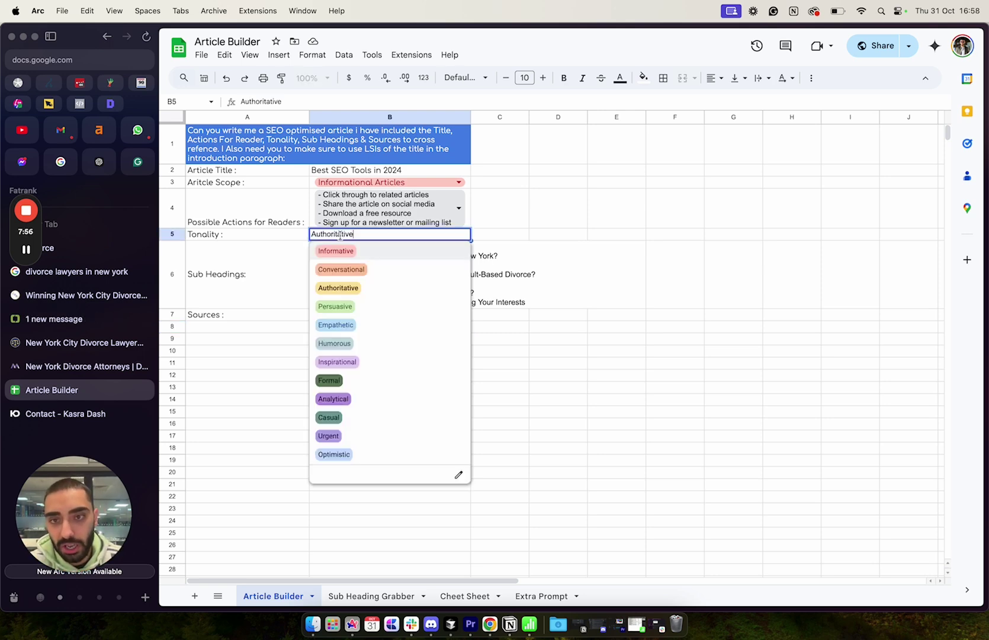
{"action": "left_click", "coordinate": [365, 256]}
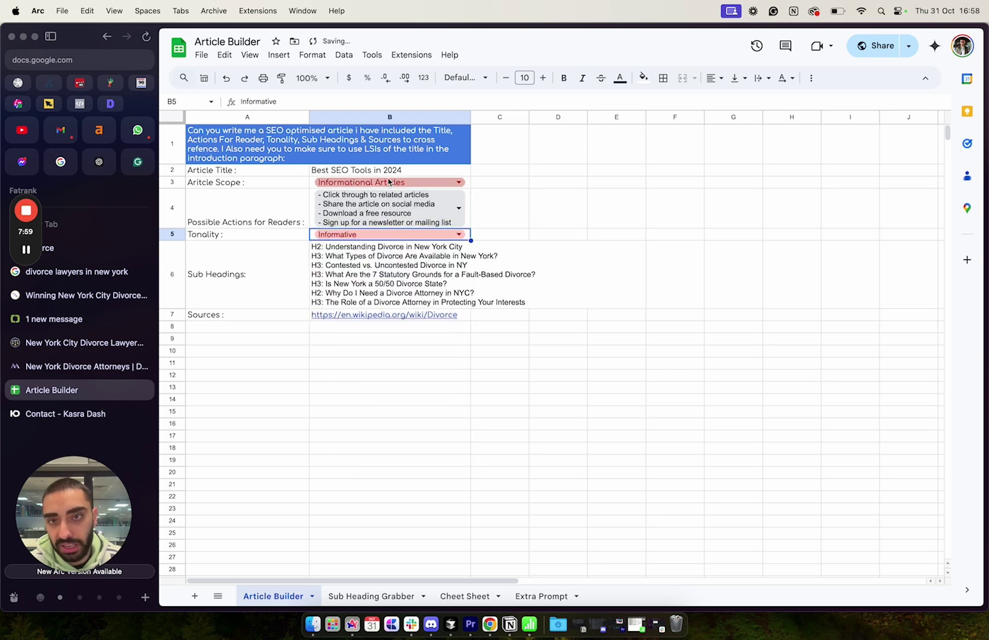
{"action": "double_click", "coordinate": [348, 181]}
{"action": "left_click", "coordinate": [507, 188]}
{"action": "double_click", "coordinate": [376, 202]}
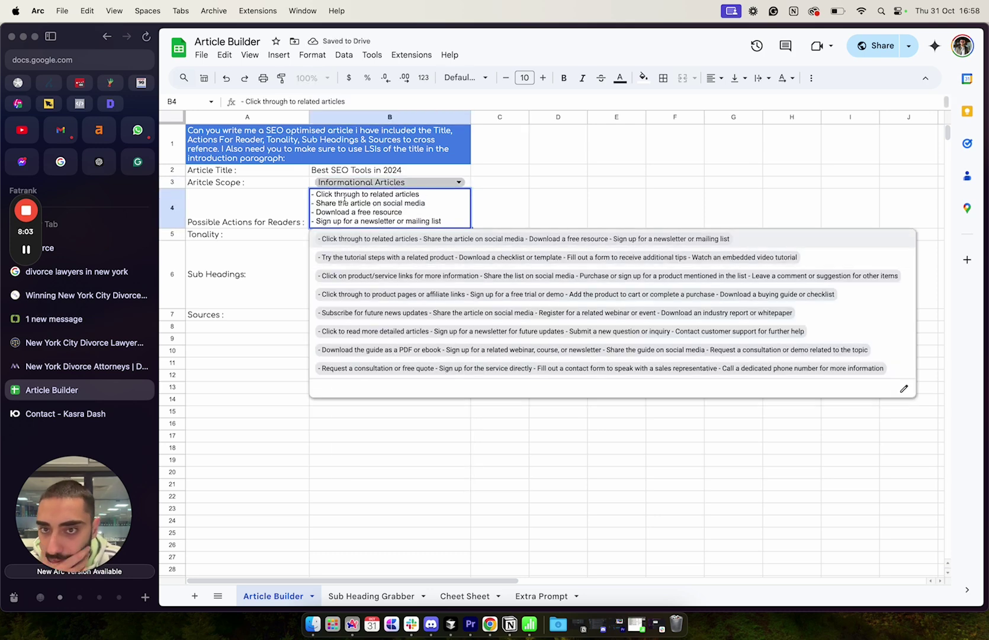
{"action": "left_click", "coordinate": [365, 373]}
- Set the Article Scope in B3 to Service
{"action": "left_click", "coordinate": [350, 235]}
{"action": "left_click", "coordinate": [348, 234]}
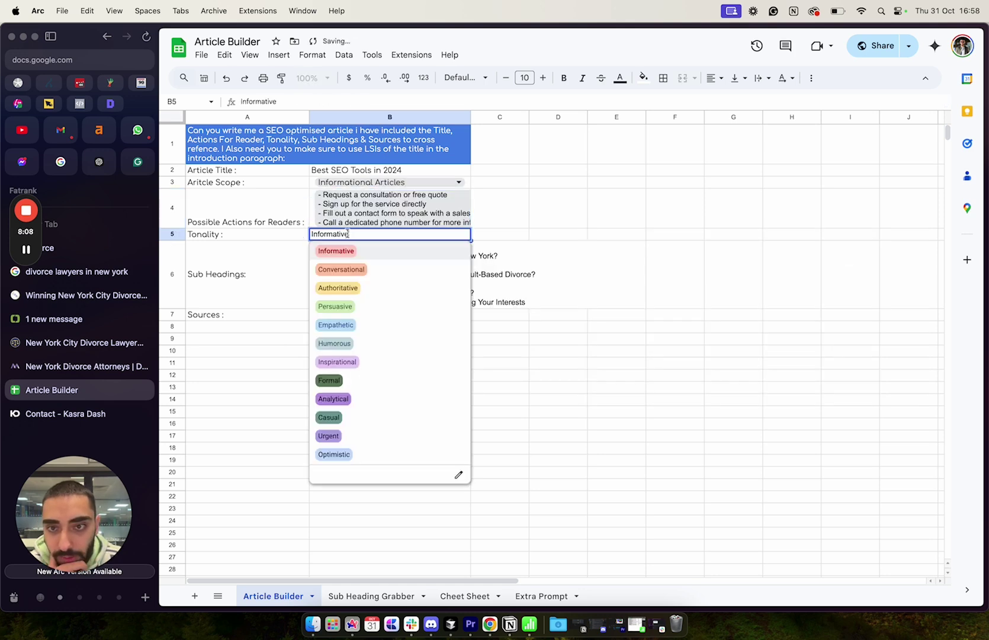
{"action": "left_click", "coordinate": [521, 215]}
{"action": "left_click", "coordinate": [413, 182]}
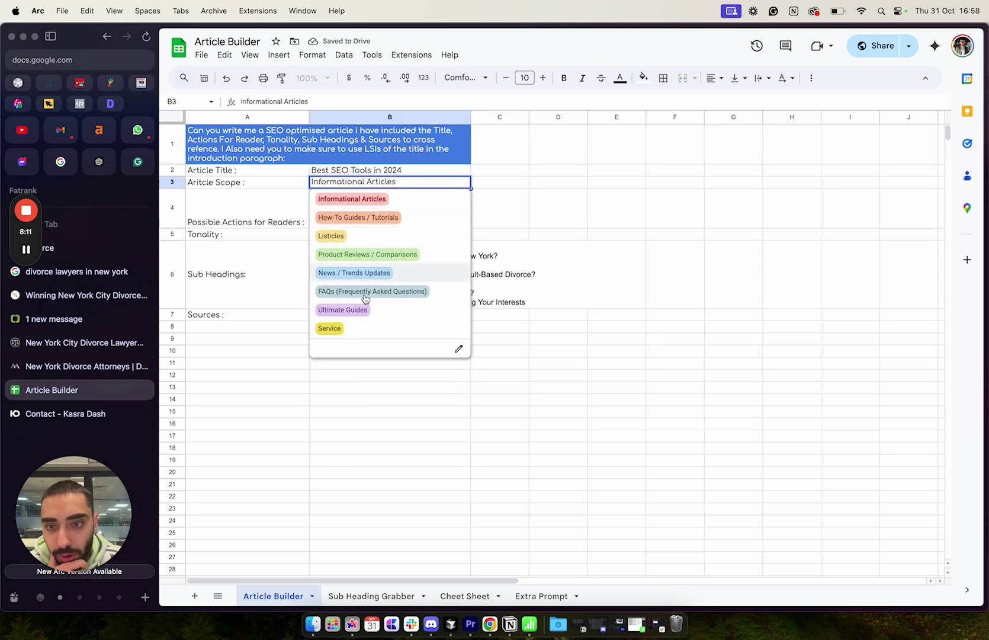
{"action": "left_click", "coordinate": [330, 329]}
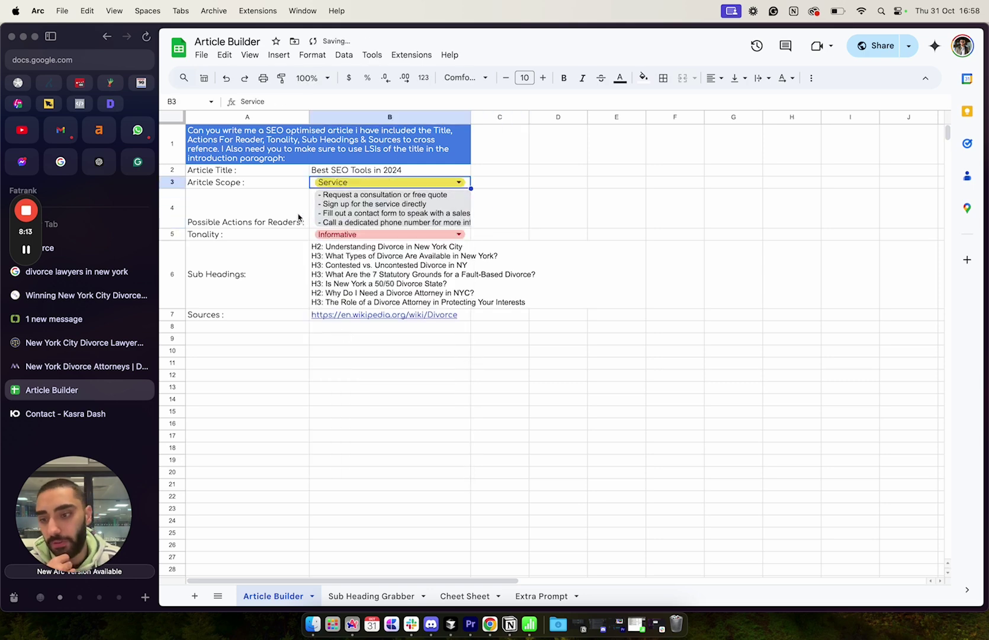
- Retitle the article 'New York Divorce Attorney' and select the prompt block A1:B7
{"action": "key", "text": "super+c"}
{"action": "triple_click", "coordinate": [327, 171]}
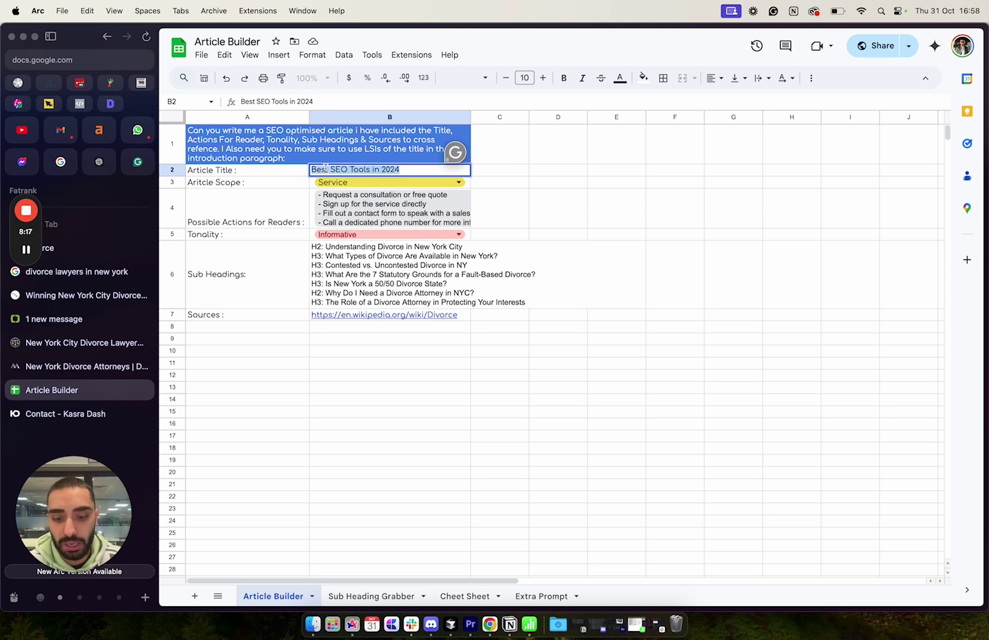
{"action": "type", "text": "New York Divorce Attorney"}
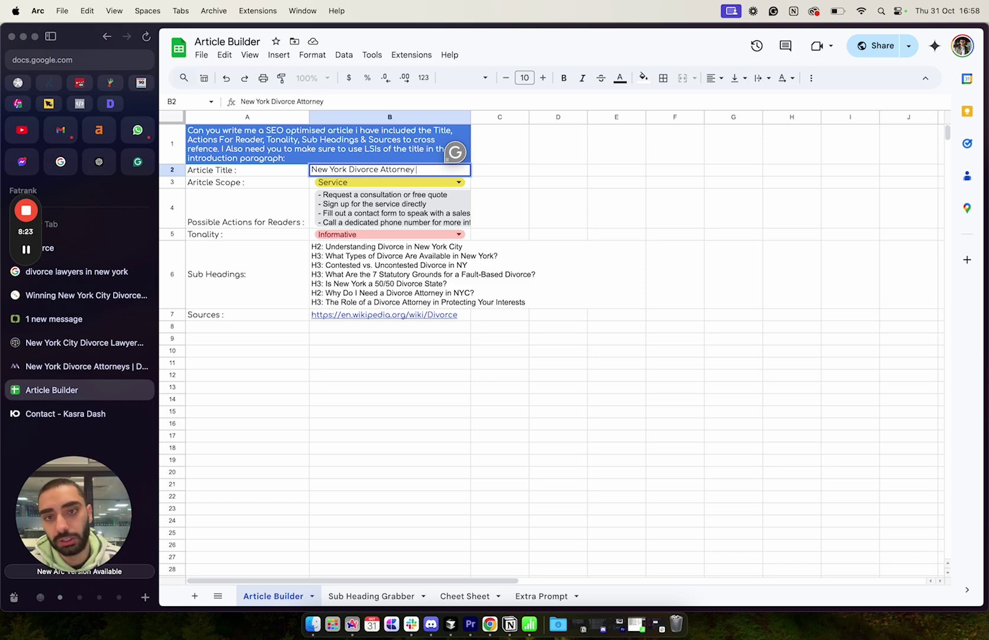
{"action": "key", "text": "Return"}
{"action": "left_click_drag", "start_coordinate": [209, 146], "coordinate": [365, 321]}
- Send the filled-in article prompt to ChatGPT, then bring up the 'New York Divorce Attorney' Frase document
{"action": "key", "text": "super+c"}
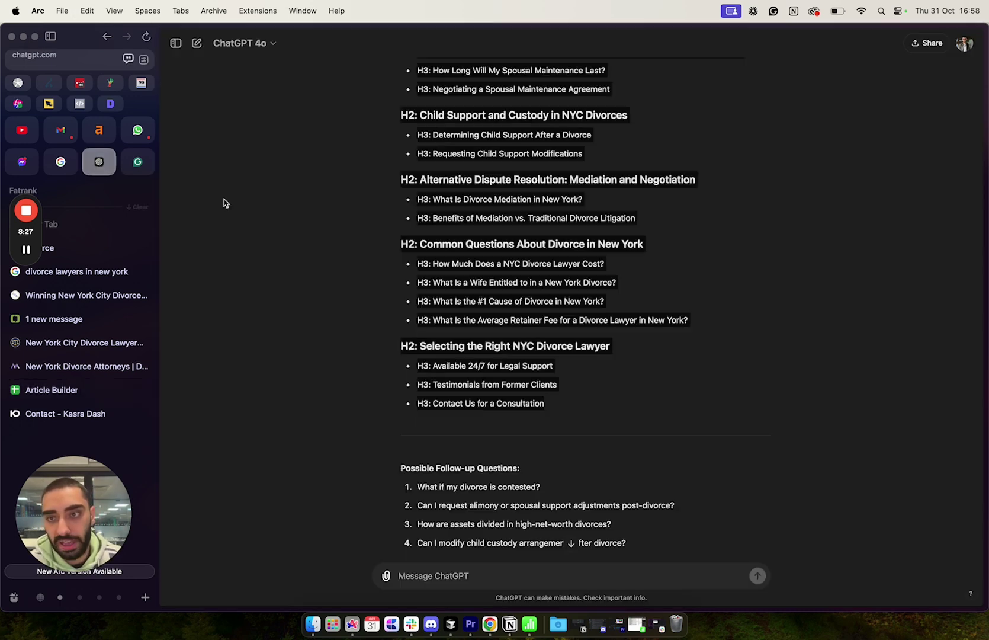
{"action": "key", "text": "ctrl+Tab"}
{"action": "left_click", "coordinate": [431, 574]}
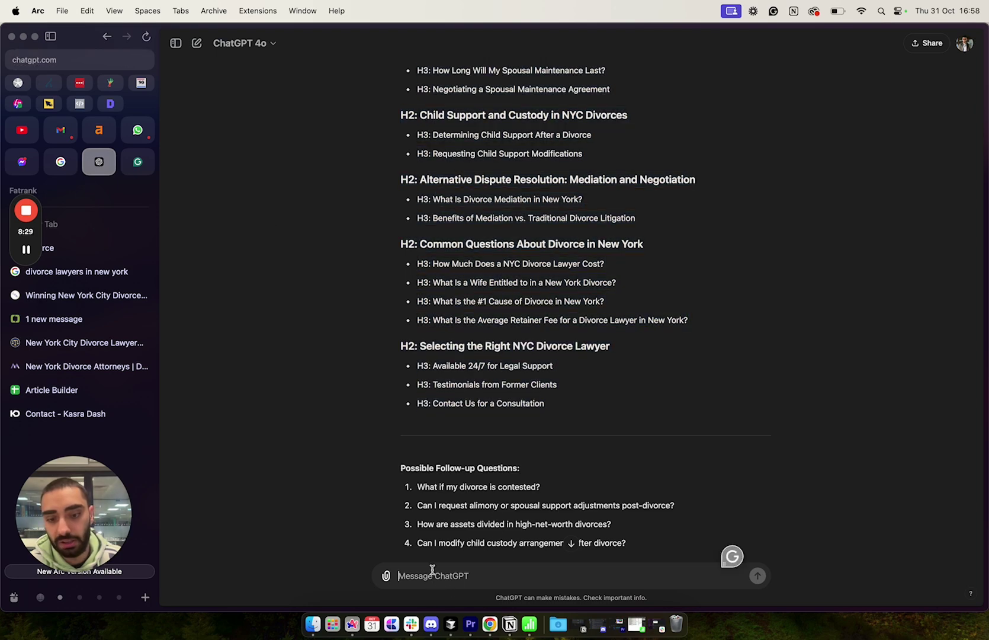
{"action": "key", "text": "super+v"}
{"action": "key", "text": "Return"}
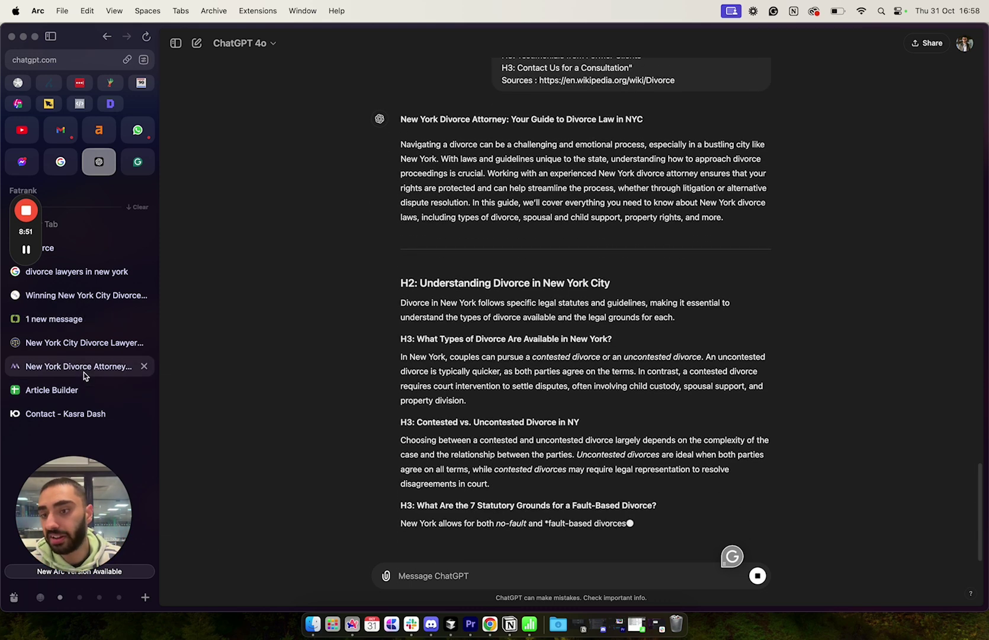
{"action": "left_click", "coordinate": [141, 366]}
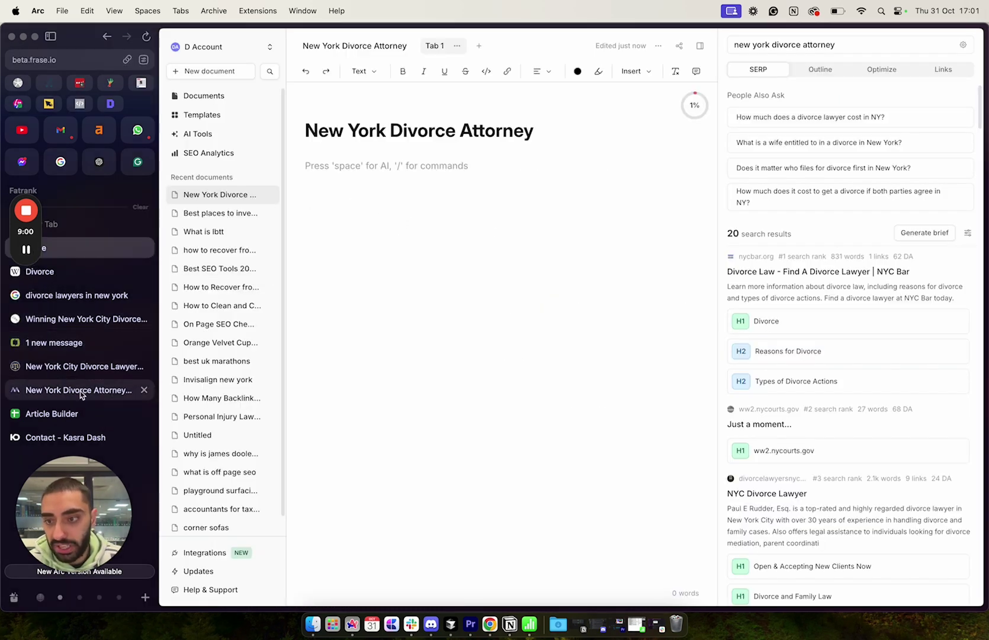
- Copy the Mandel Law Firm page text into the empty Frase document
{"action": "key", "text": "ctrl+Tab"}
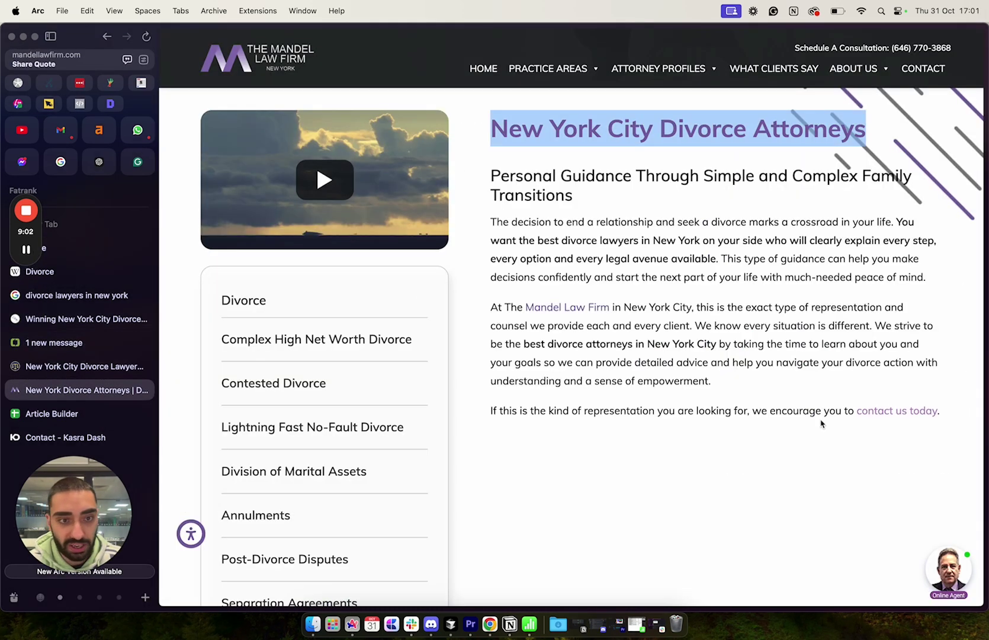
{"action": "left_click_drag", "start_coordinate": [949, 423], "coordinate": [497, 129]}
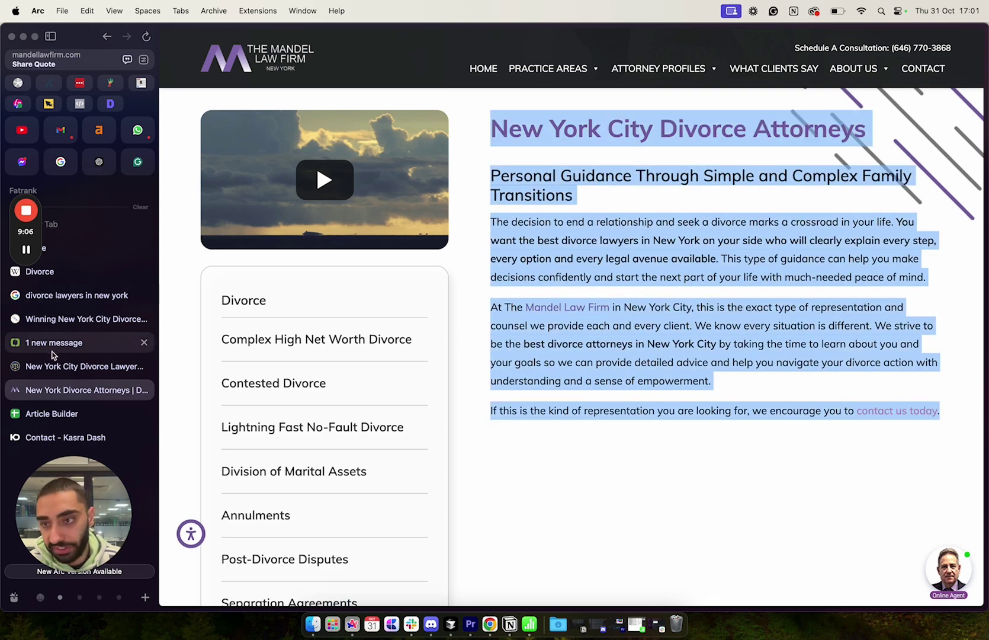
{"action": "left_click", "coordinate": [94, 246]}
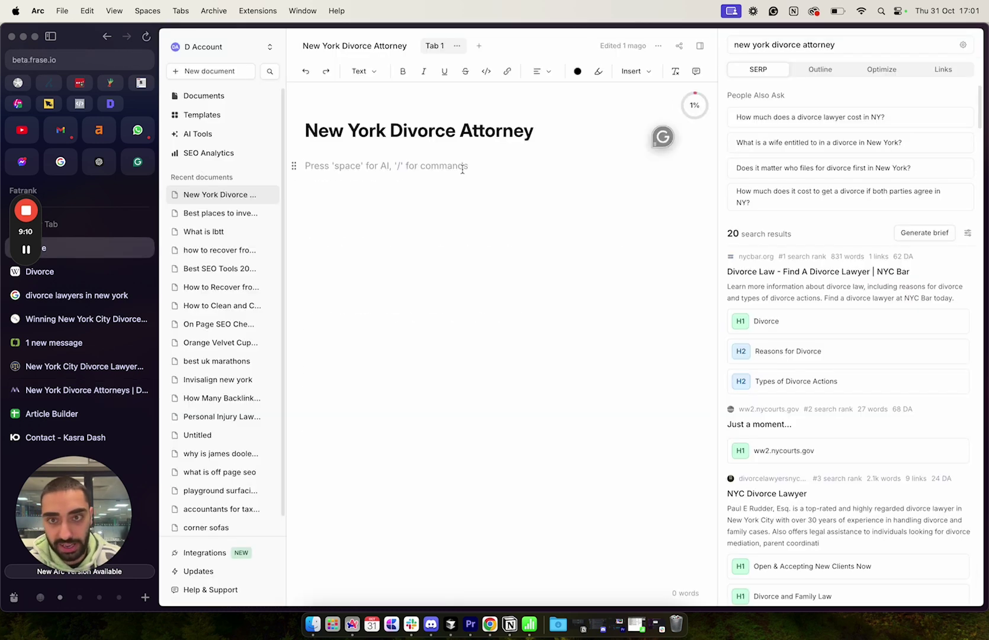
{"action": "key", "text": "super+v"}
- Delete the pasted 'New York City Divorce Attorneys' heading and check the 3% topic score
{"action": "double_click", "coordinate": [502, 172]}
{"action": "triple_click", "coordinate": [502, 172]}
{"action": "key", "text": "BackSpace"}
{"action": "key", "text": "Delete"}
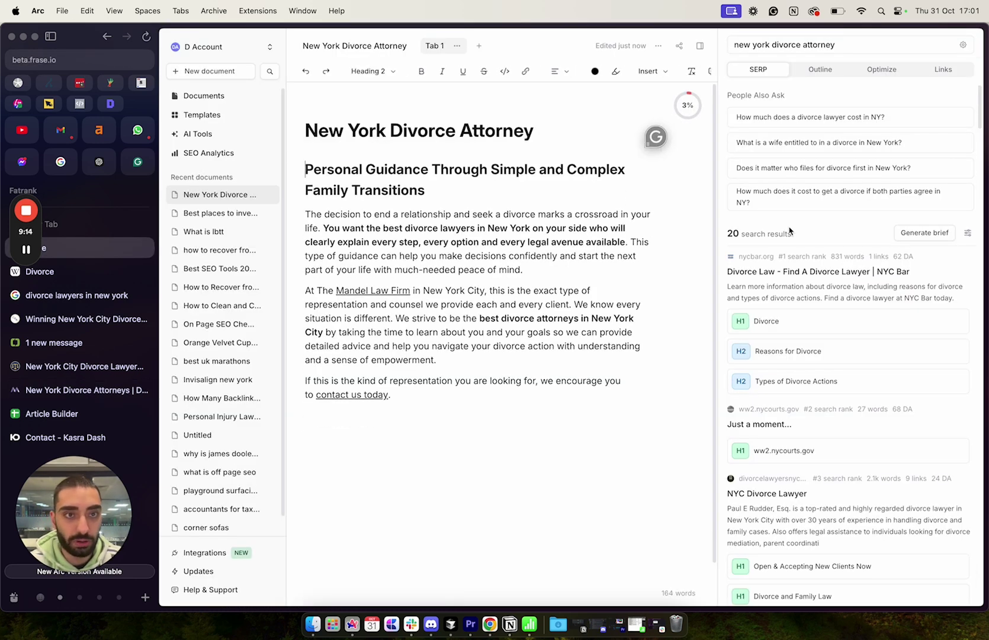
{"action": "left_click", "coordinate": [901, 66]}
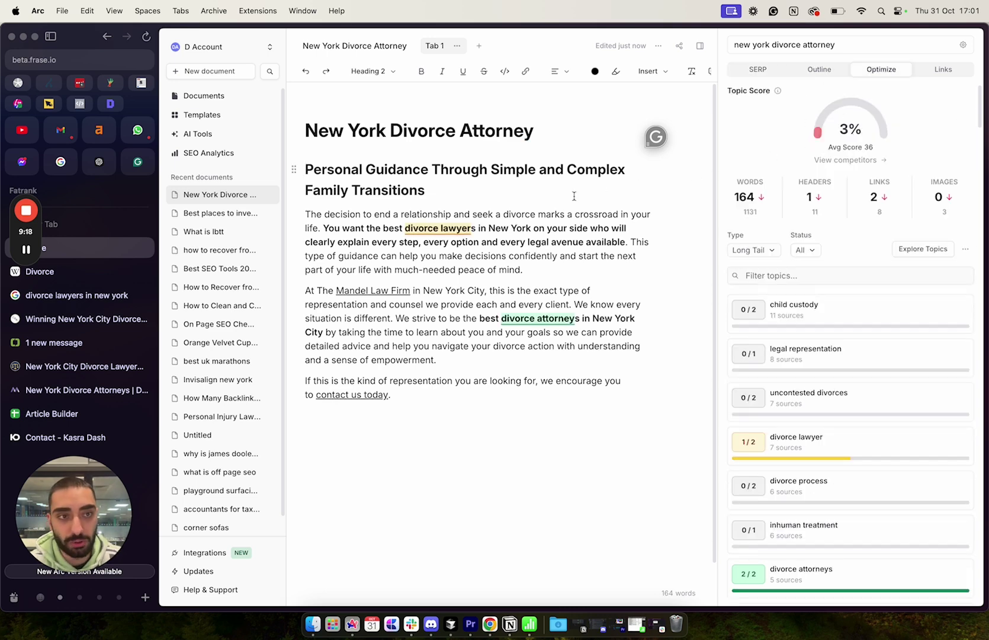
{"action": "left_click", "coordinate": [99, 162]}
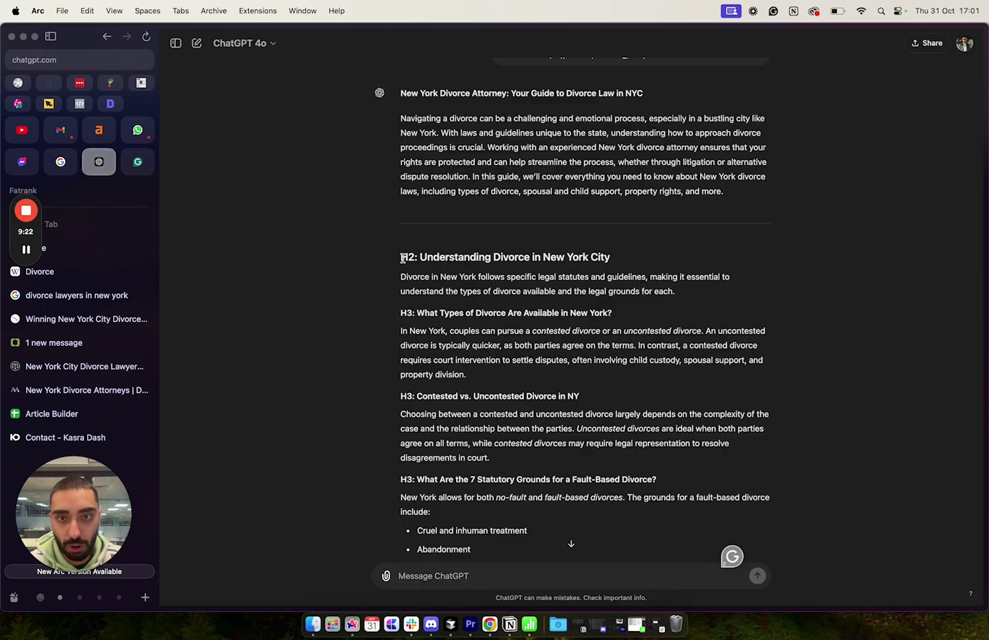
- Replace the Mandel text in Frase with the copied ChatGPT divorce article
{"action": "scroll", "coordinate": [403, 261], "scroll_direction": "up", "scroll_amount": 4}
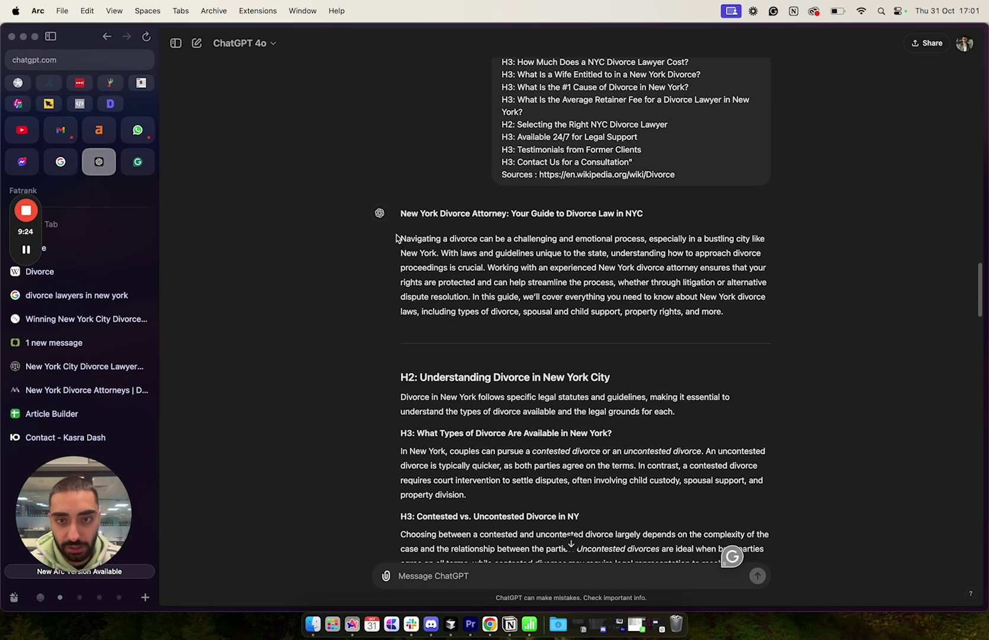
{"action": "left_click_drag", "start_coordinate": [396, 238], "coordinate": [504, 400]}
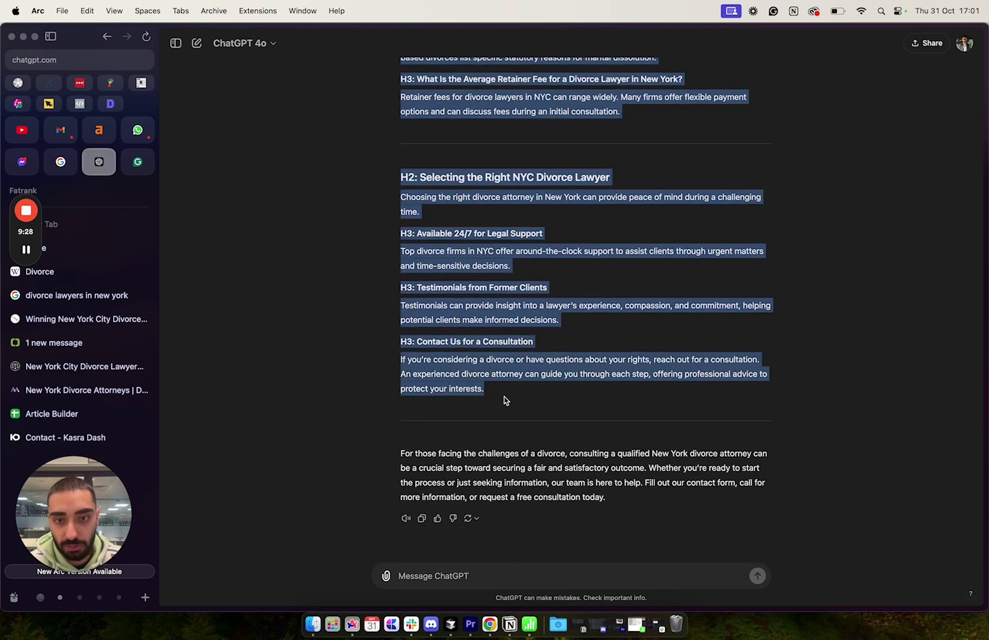
{"action": "key", "text": "super+c"}
{"action": "left_click", "coordinate": [86, 248]}
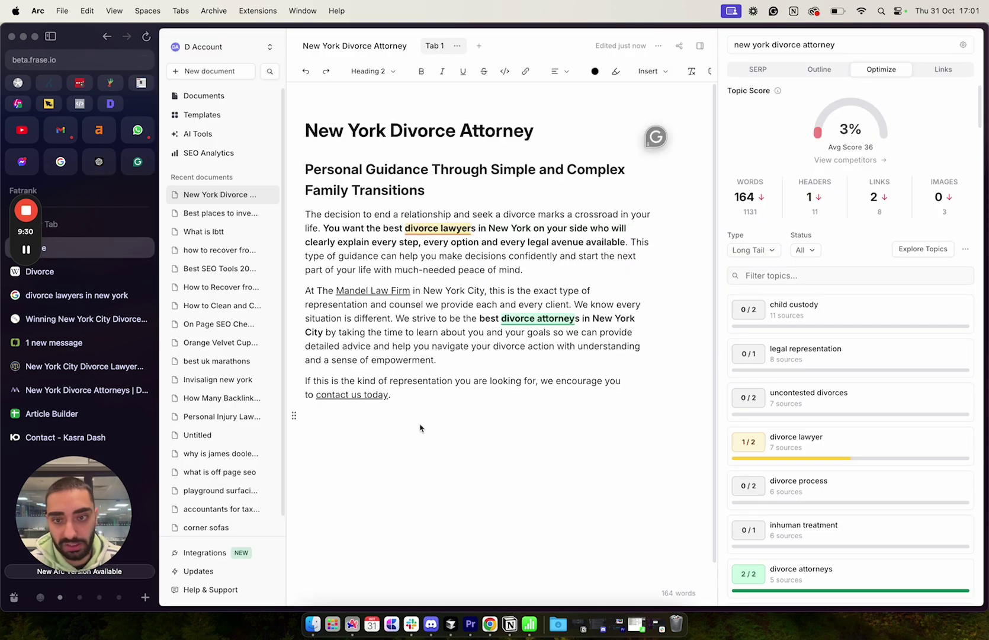
{"action": "left_click_drag", "start_coordinate": [426, 419], "coordinate": [307, 169]}
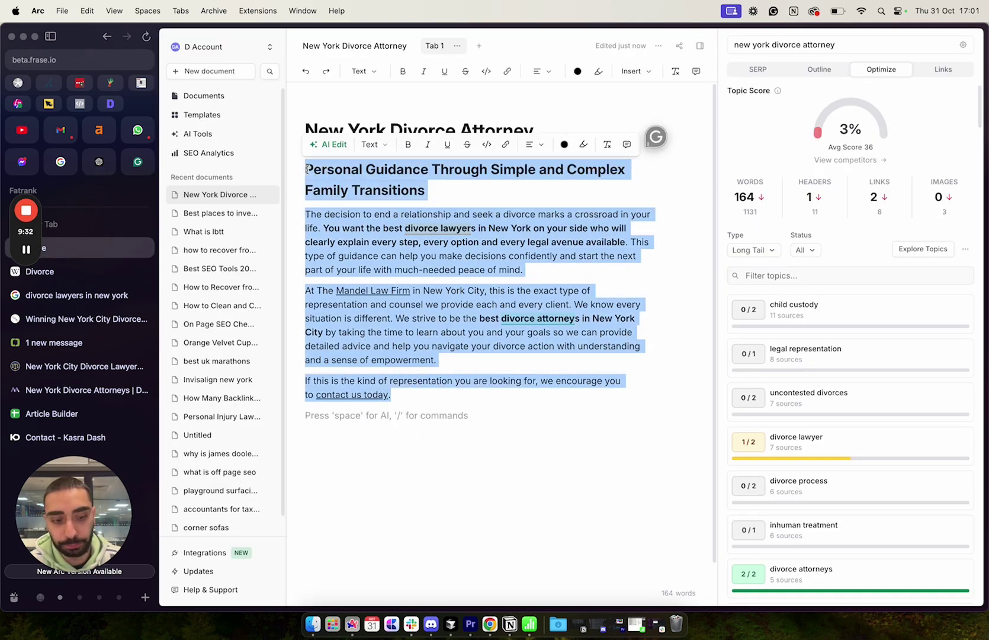
{"action": "key", "text": "BackSpace"}
{"action": "key", "text": "super+v"}
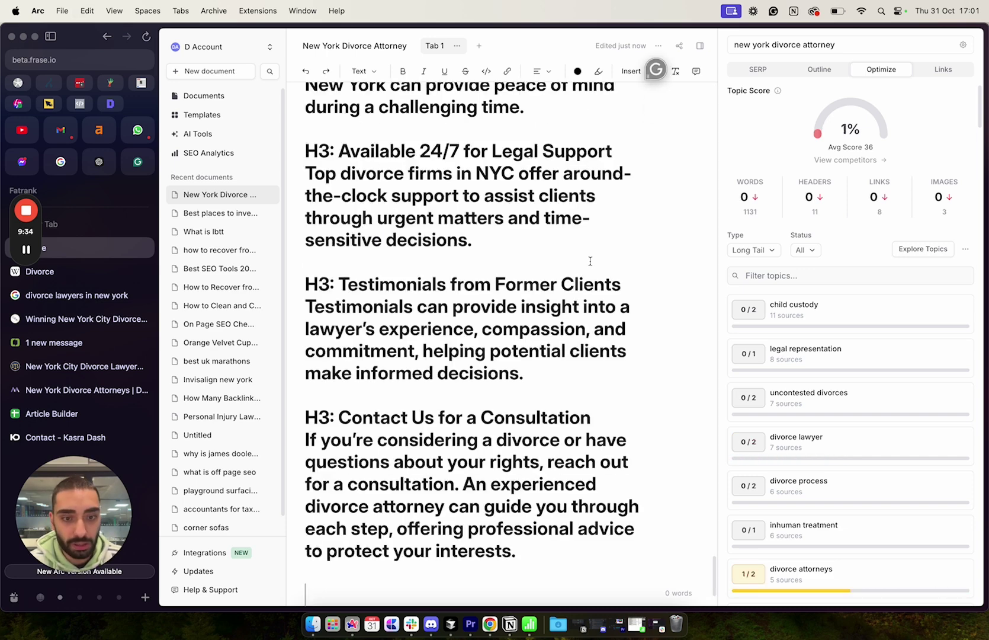
{"action": "key", "text": "super+z"}
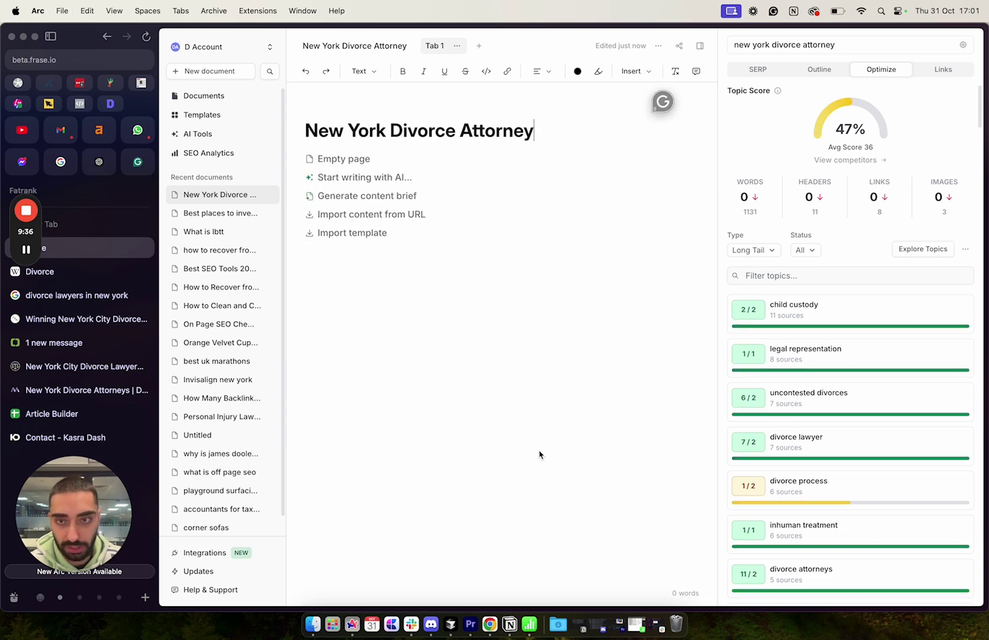
{"action": "key", "text": "super+z"}
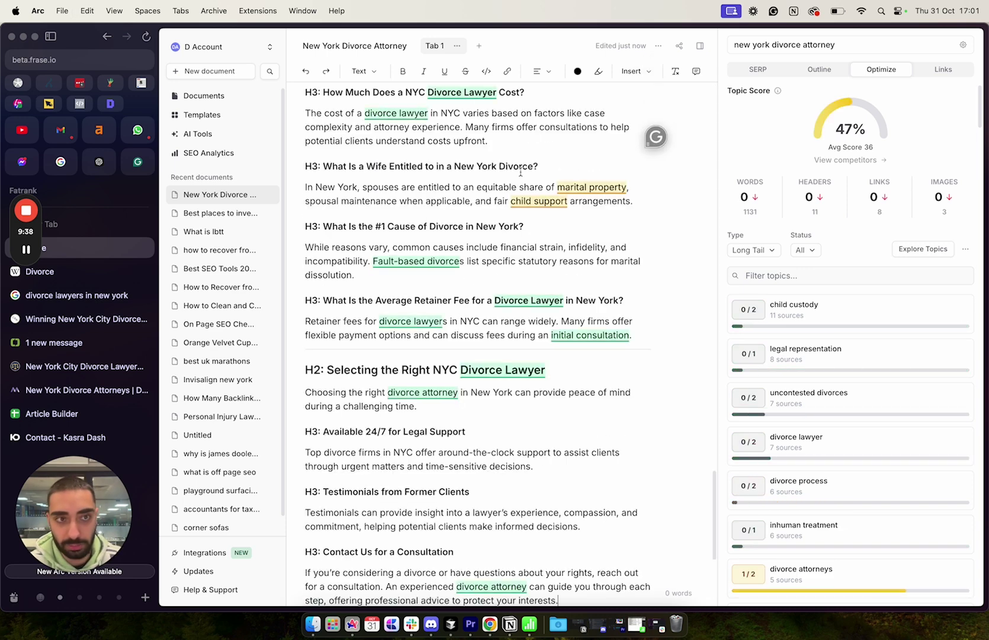
- Highlight the 47% topic score and the competitor average score of 36
{"action": "scroll", "coordinate": [546, 237], "scroll_direction": "up", "scroll_amount": 15}
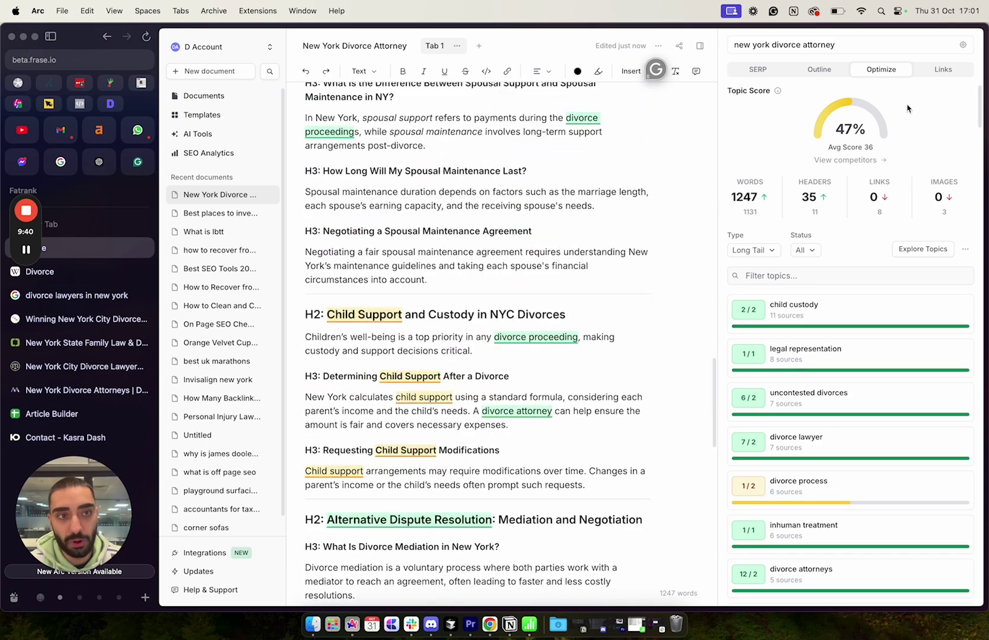
{"action": "left_click_drag", "start_coordinate": [838, 127], "coordinate": [849, 149]}
{"action": "scroll", "coordinate": [611, 189], "scroll_direction": "up", "scroll_amount": 15}
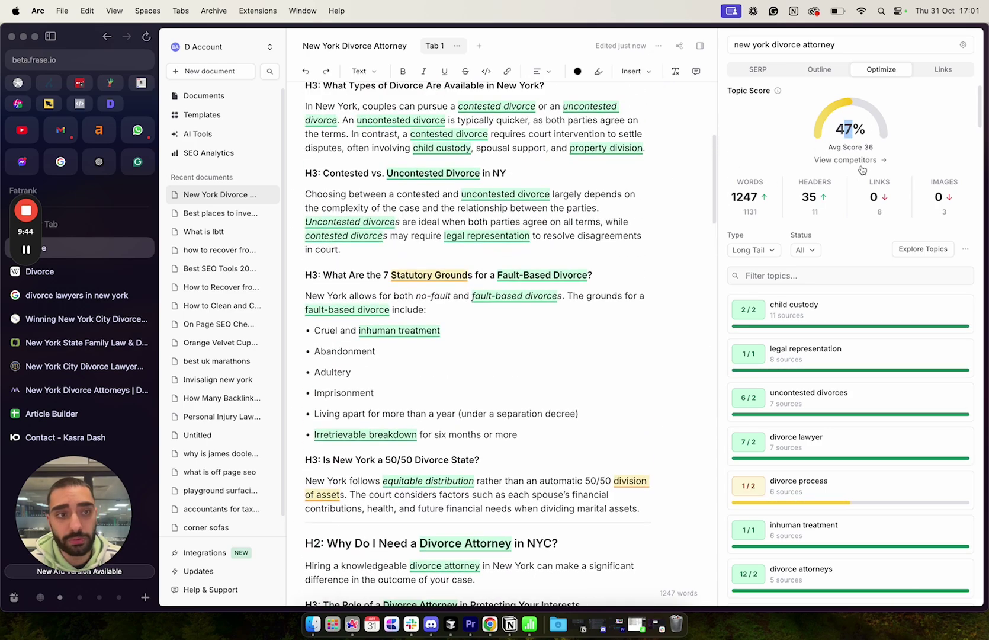
{"action": "left_click_drag", "start_coordinate": [836, 147], "coordinate": [880, 152]}
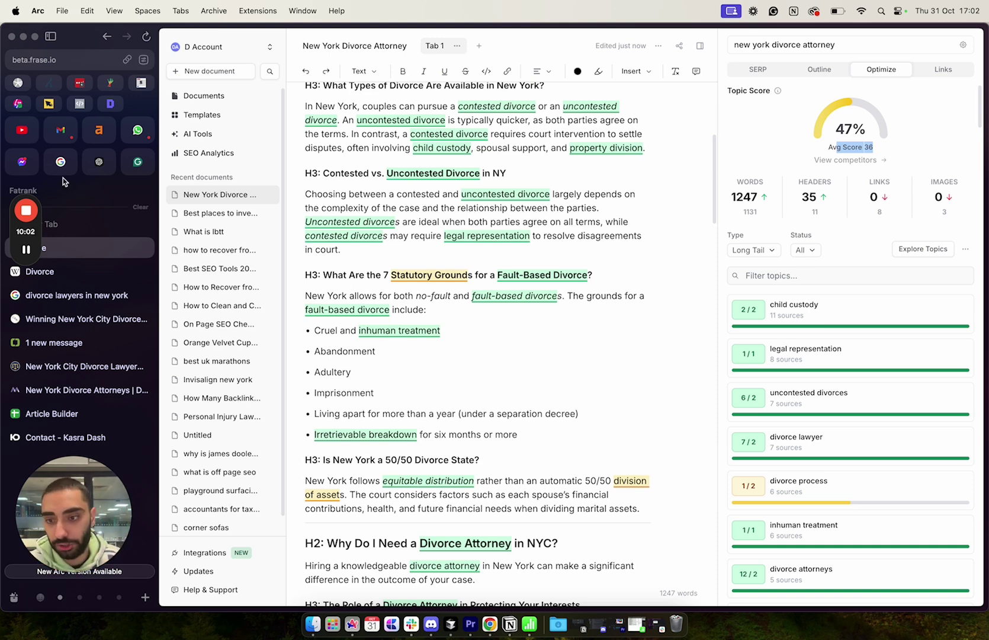
- Add the suggested topics to the divorce article so Frase scores it 82% at 1246 words, then scroll through it
{"action": "left_click", "coordinate": [26, 249]}
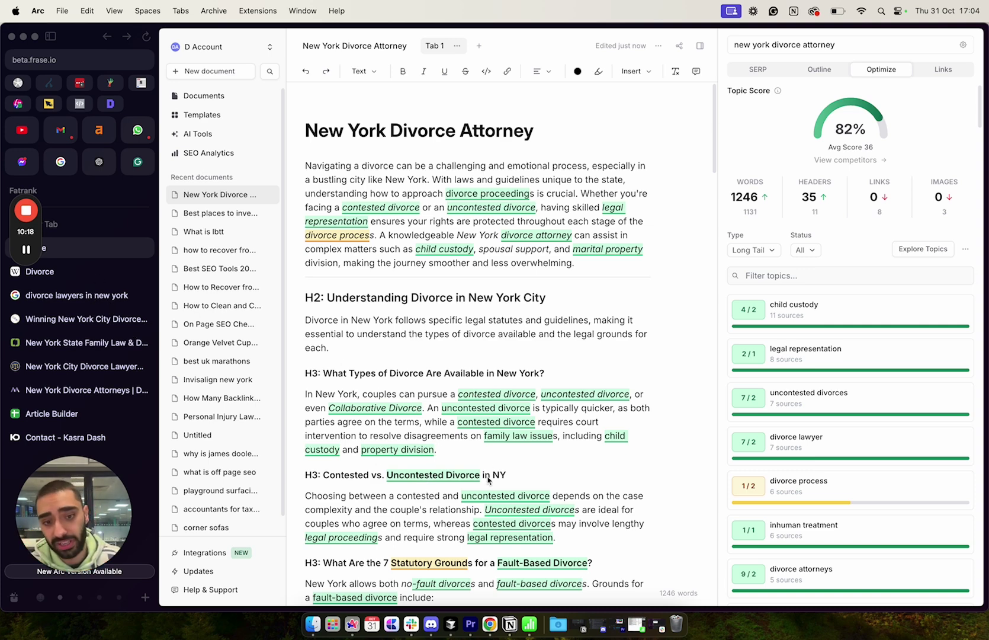
{"action": "scroll", "coordinate": [417, 507], "scroll_direction": "down", "scroll_amount": 5}
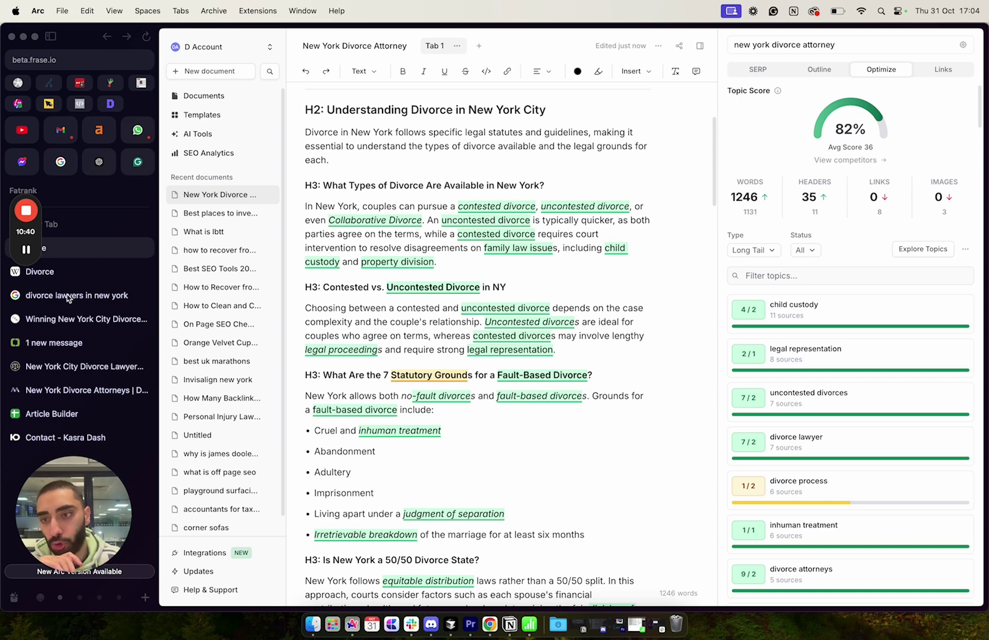
- Return to the 'divorce lawyers in new york' results and highlight the People also search for heading
{"action": "left_click", "coordinate": [89, 296]}
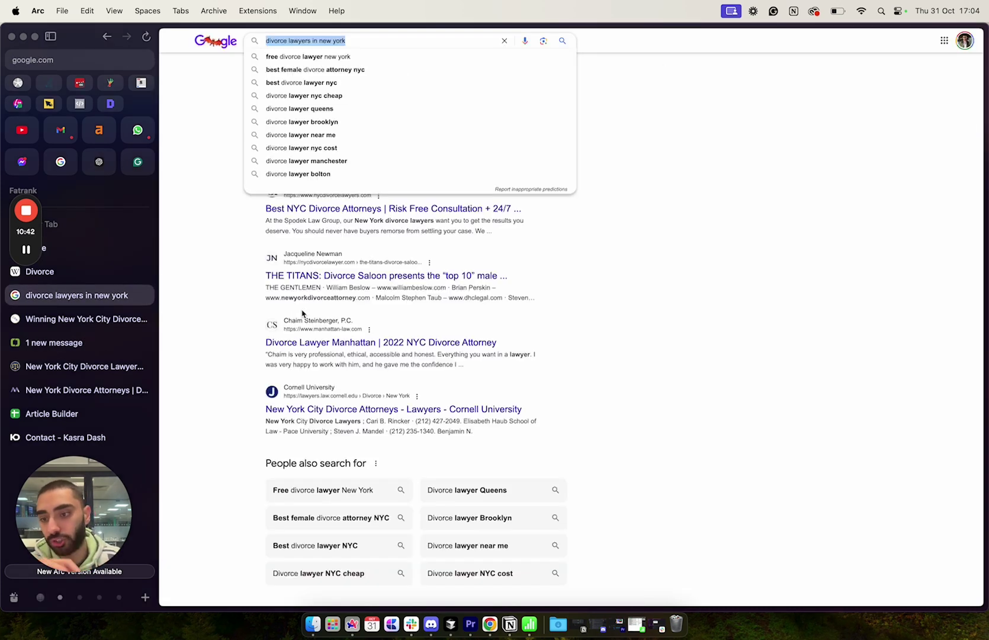
{"action": "left_click", "coordinate": [240, 443]}
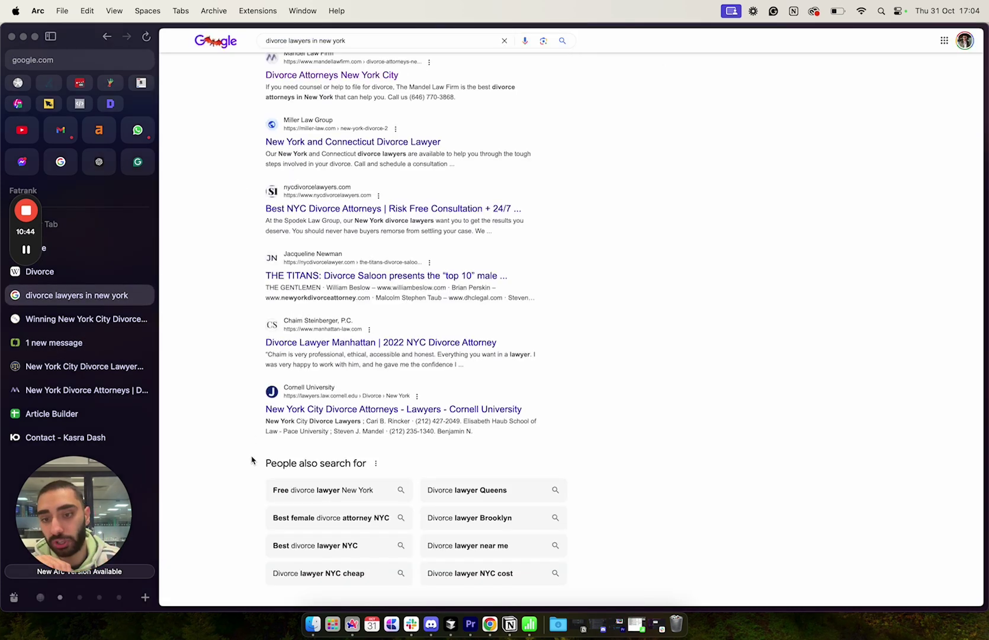
{"action": "scroll", "coordinate": [258, 452], "scroll_direction": "down", "scroll_amount": 3}
{"action": "left_click_drag", "start_coordinate": [265, 367], "coordinate": [366, 369]}
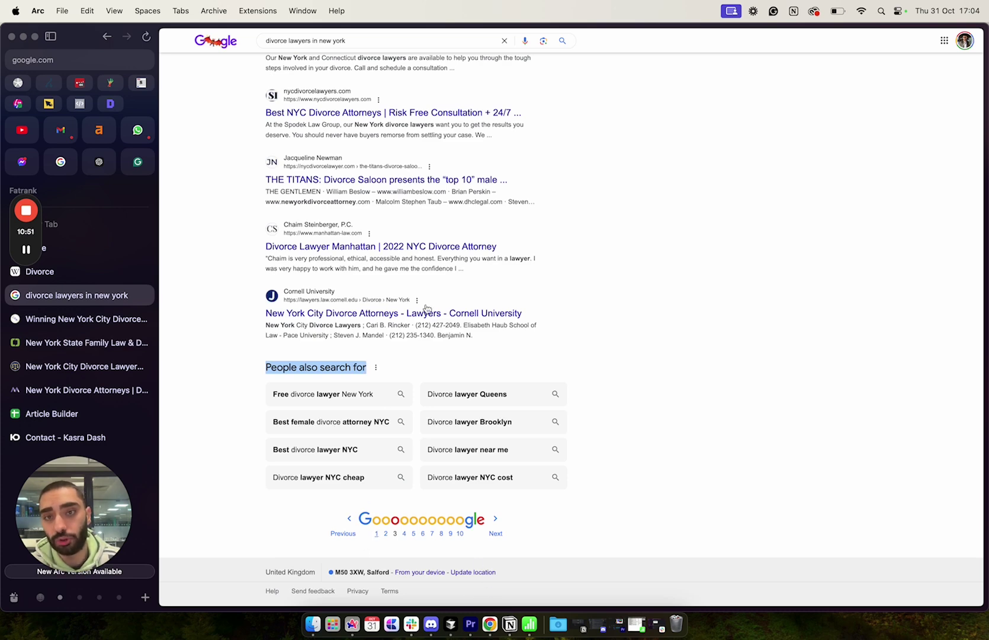
- Highlight the People also ask questions on NY divorce cost, entitlements and duration
{"action": "scroll", "coordinate": [506, 334], "scroll_direction": "up", "scroll_amount": 20}
{"action": "scroll", "coordinate": [704, 343], "scroll_direction": "down", "scroll_amount": 7}
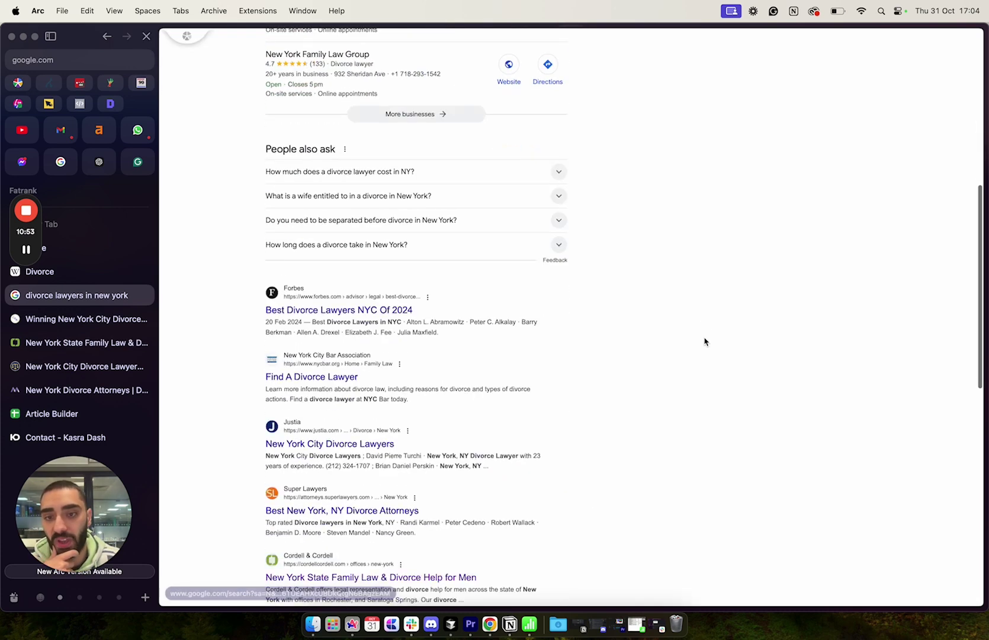
{"action": "scroll", "coordinate": [705, 342], "scroll_direction": "down", "scroll_amount": 1}
{"action": "left_click_drag", "start_coordinate": [270, 120], "coordinate": [336, 121]}
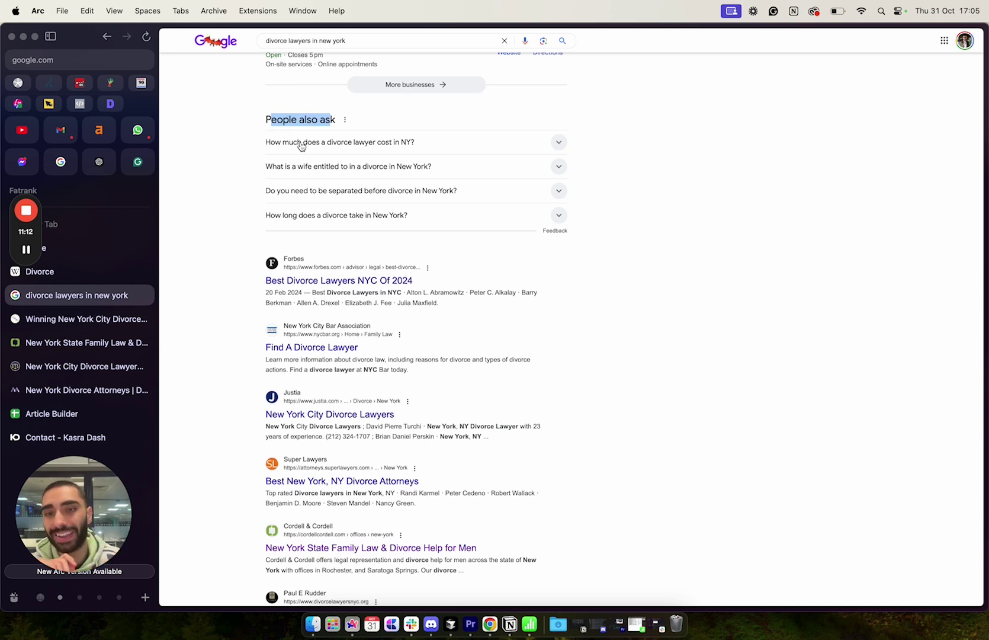
{"action": "left_click_drag", "start_coordinate": [263, 142], "coordinate": [313, 239]}
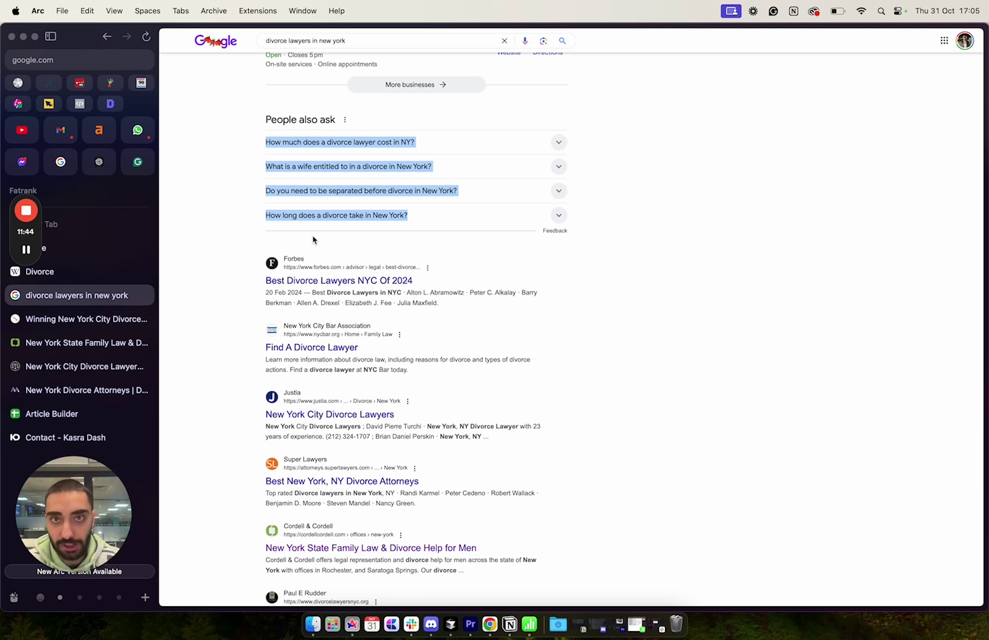
{"action": "left_click", "coordinate": [208, 439]}
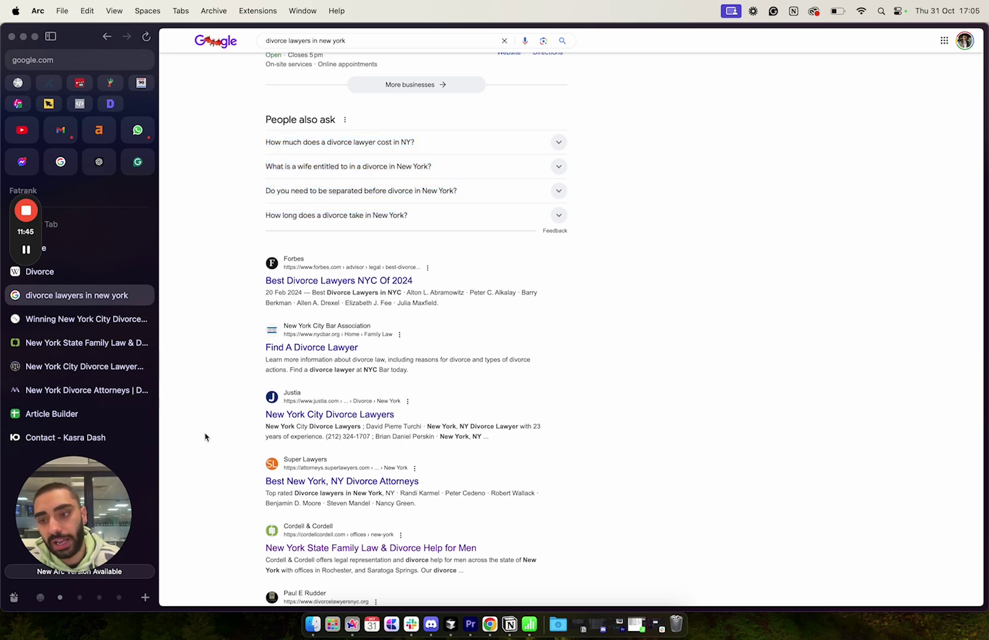
- Show the website's Get In Touch contact form, then go back to the Article Builder spreadsheet
{"action": "left_click", "coordinate": [86, 437]}
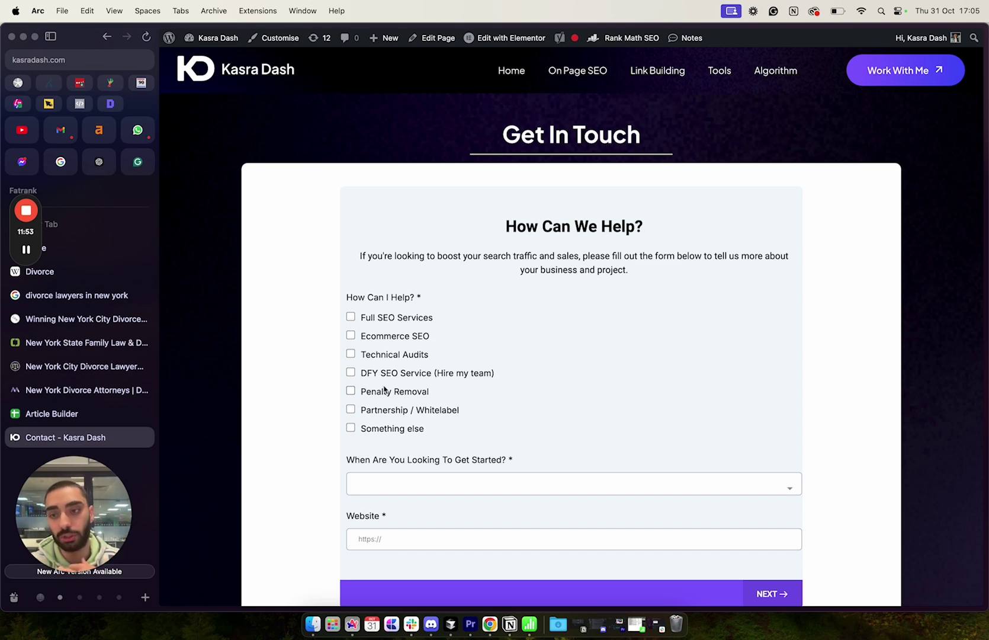
{"action": "left_click", "coordinate": [85, 416]}
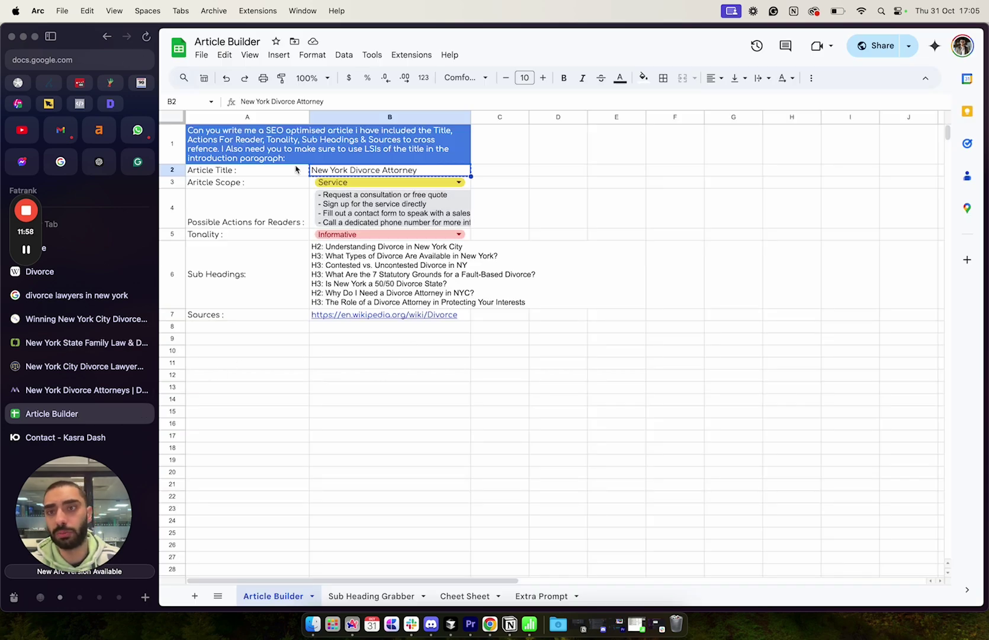
{"action": "left_click", "coordinate": [202, 55]}
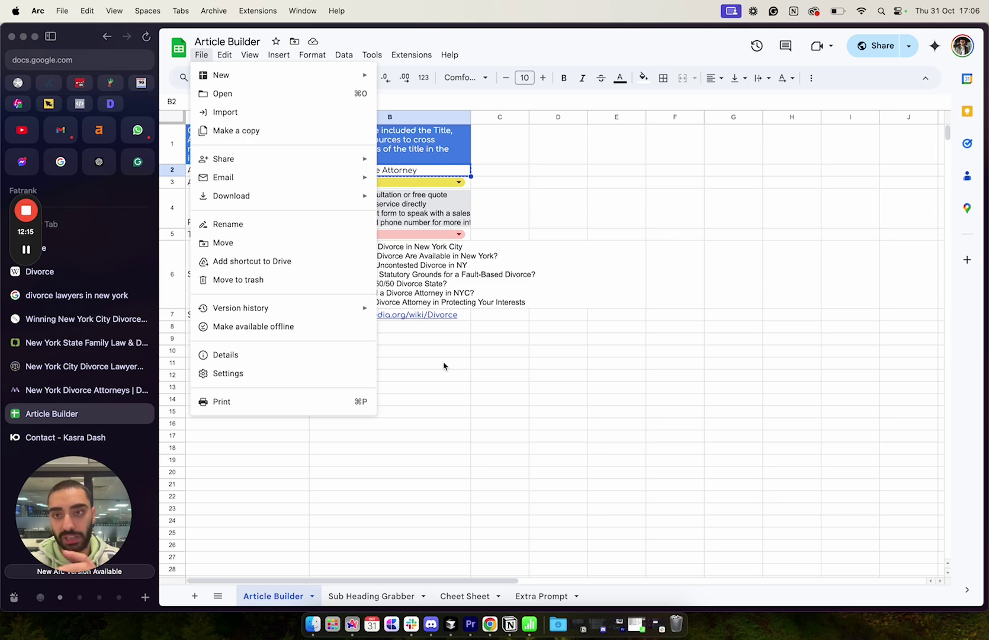
{"action": "left_click", "coordinate": [441, 353]}
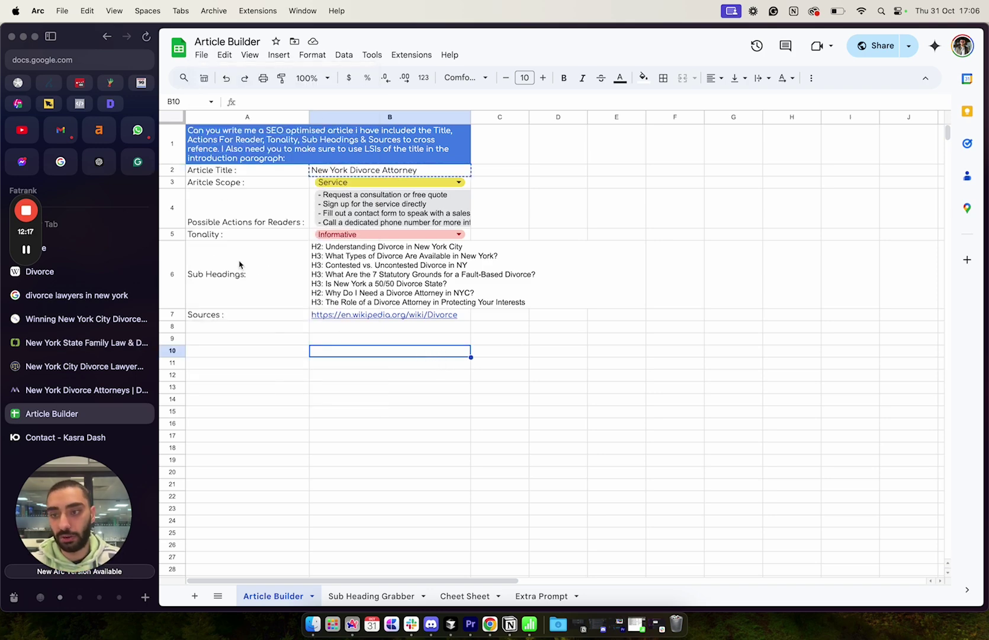